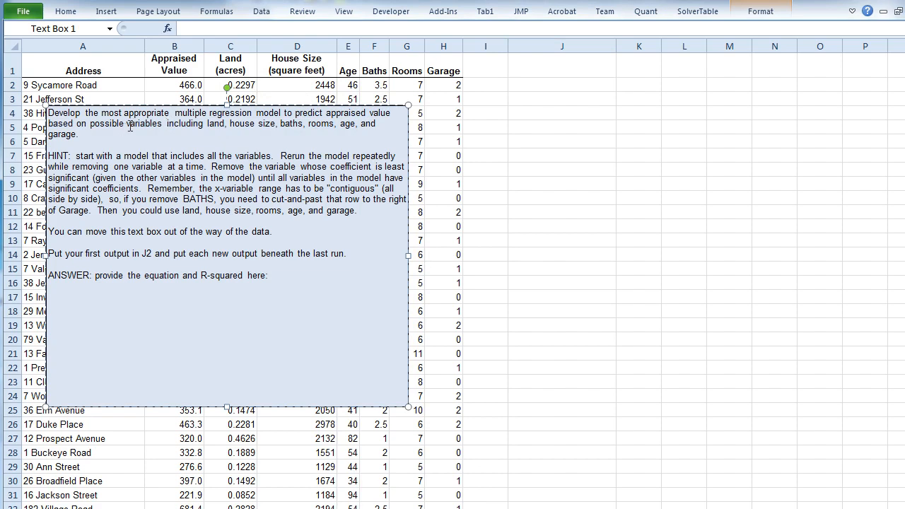
pyautogui.moveTo(207, 125); pyautogui.dragTo(213, 133)
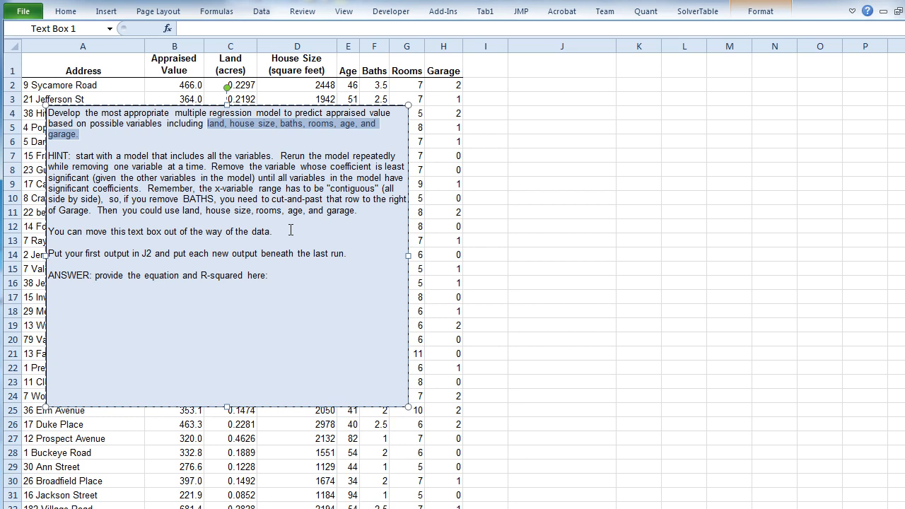
pyautogui.click(101, 133)
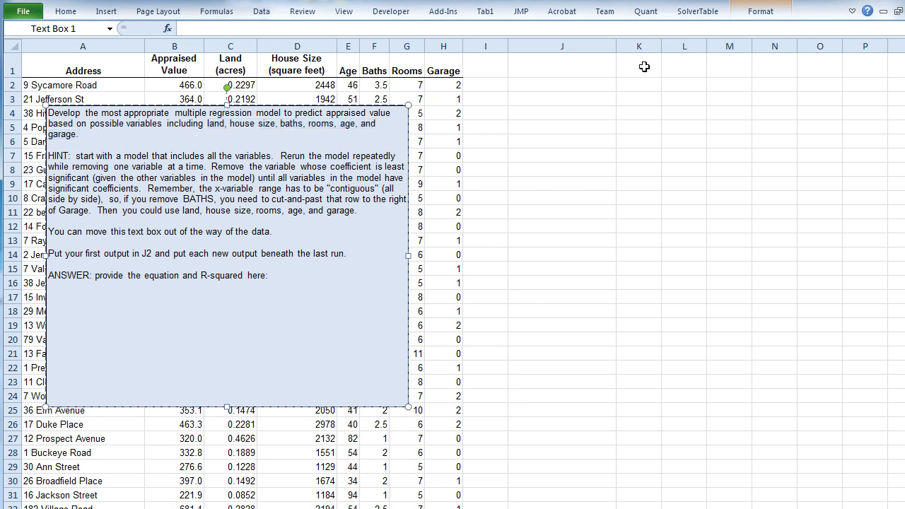
# - Start a Correlation analysis from the Data Analysis tools with B1:H91, from Appraised Value to Garage, as its input range
pyautogui.click(583, 68)
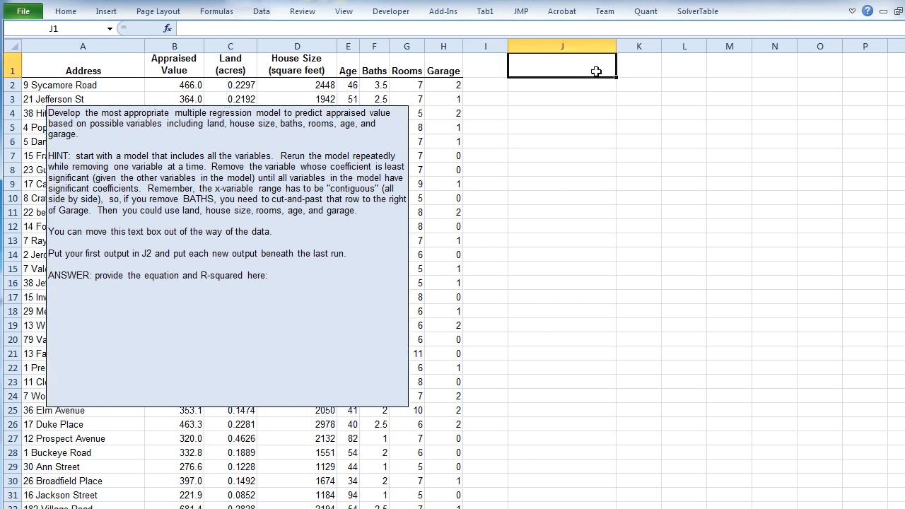
pyautogui.click(261, 12)
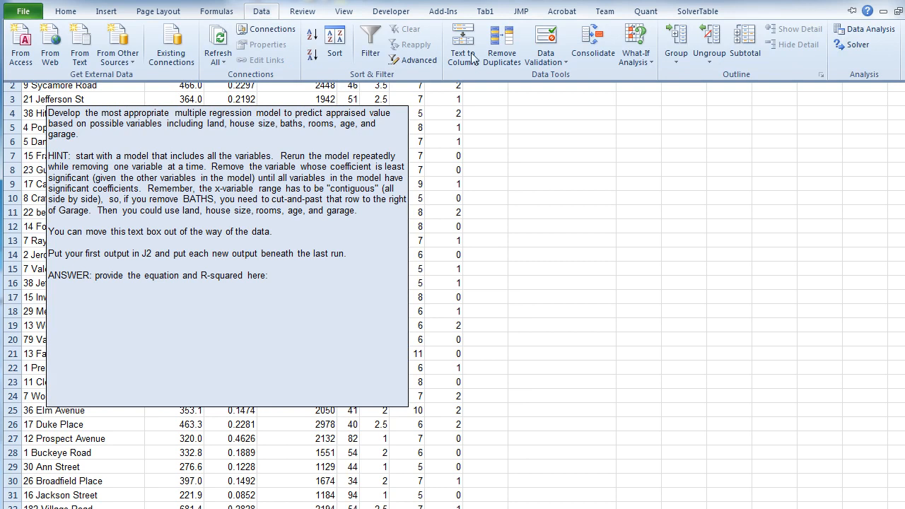
pyautogui.click(868, 32)
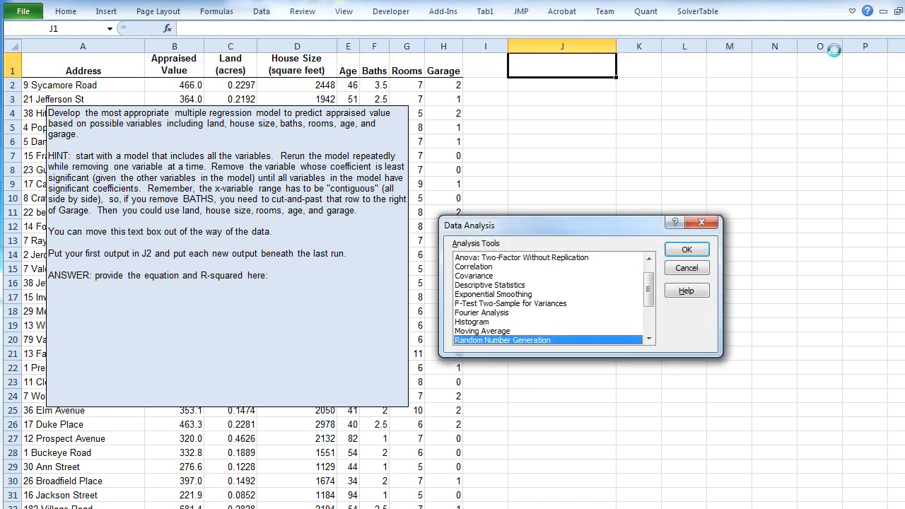
pyautogui.click(488, 267)
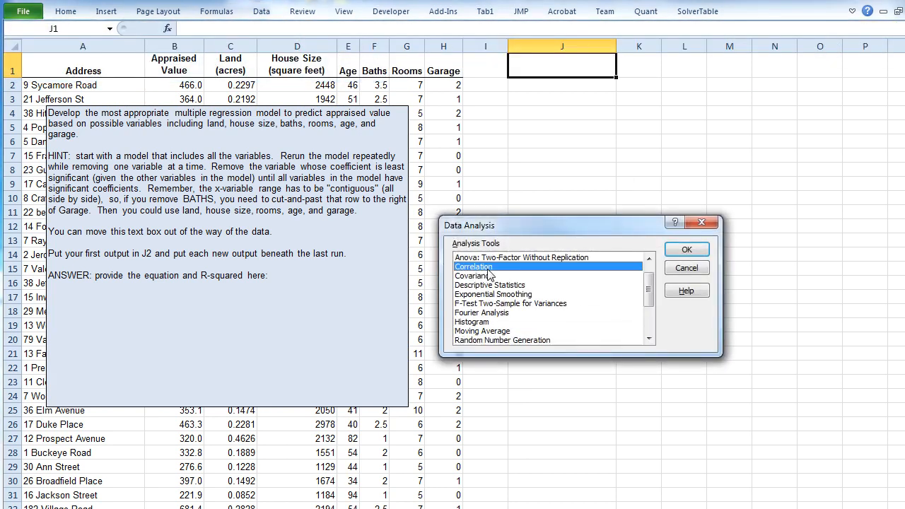
pyautogui.click(686, 250)
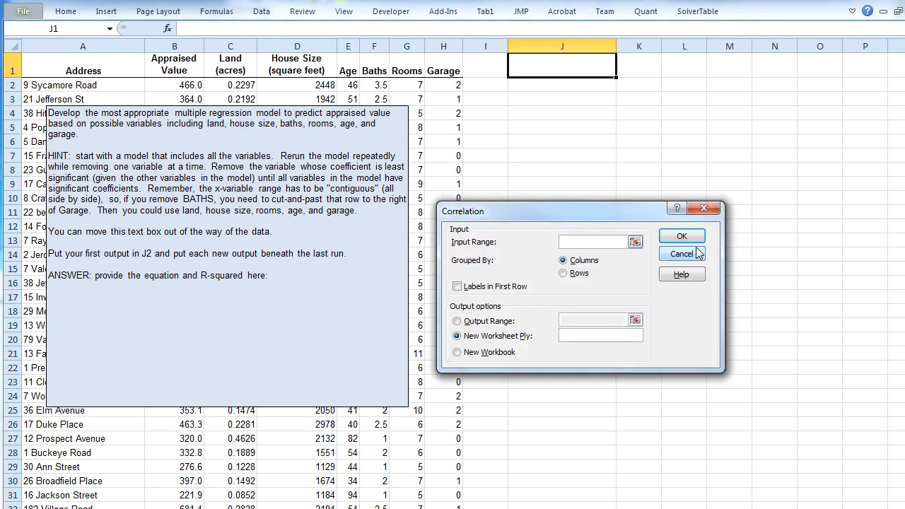
pyautogui.click(178, 65)
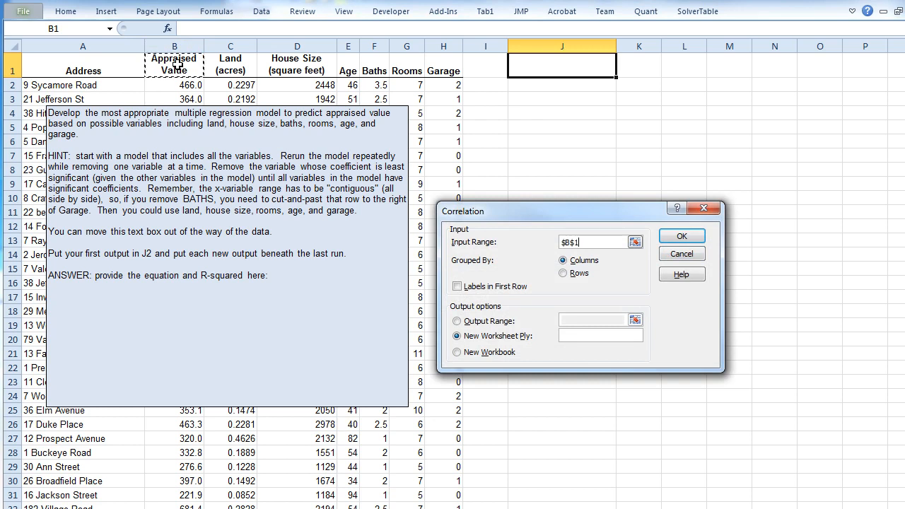
pyautogui.hotkey('ctrl', 'shift', 'Right')
pyautogui.hotkey('ctrl', 'shift', 'Down')
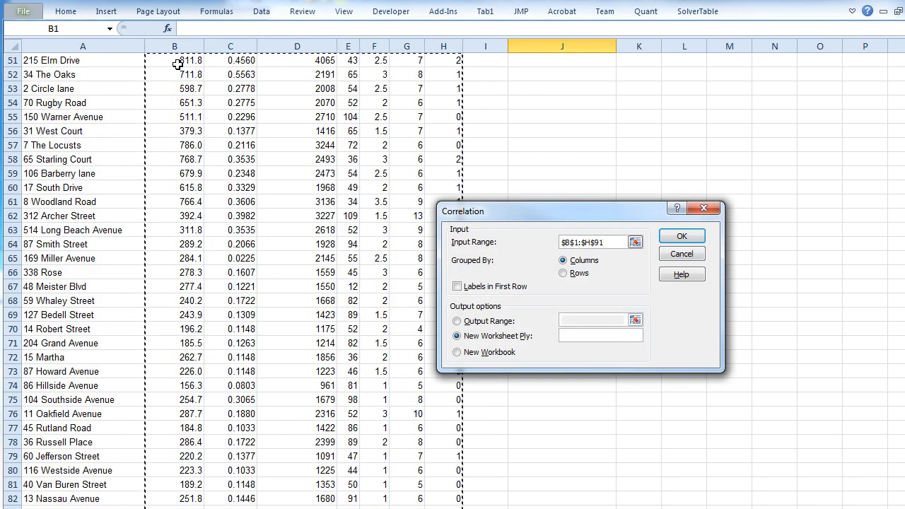
pyautogui.scroll(-7, 258, 305)
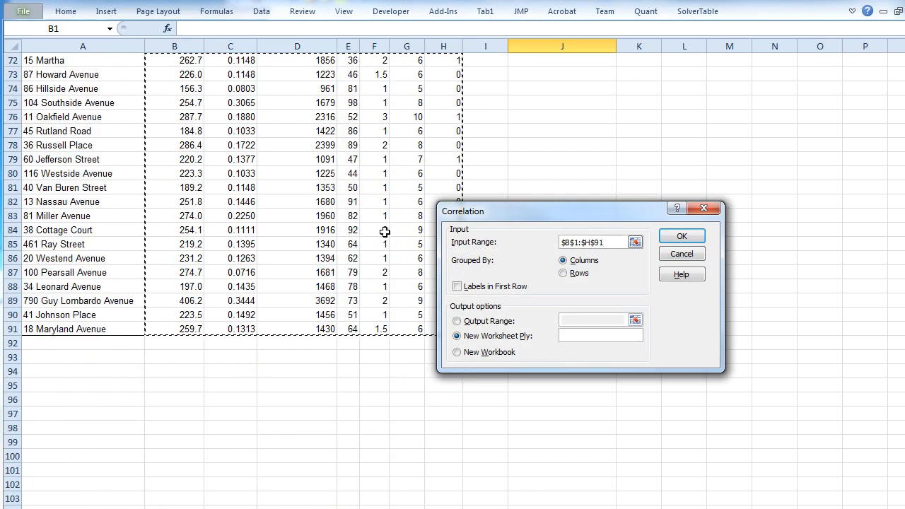
pyautogui.scroll(9, 385, 232)
pyautogui.scroll(13, 386, 231)
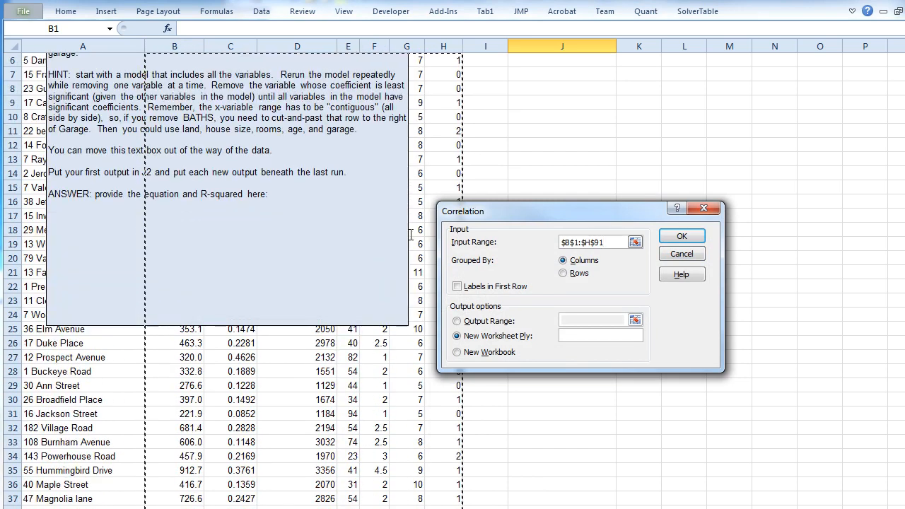
pyautogui.scroll(2, 467, 291)
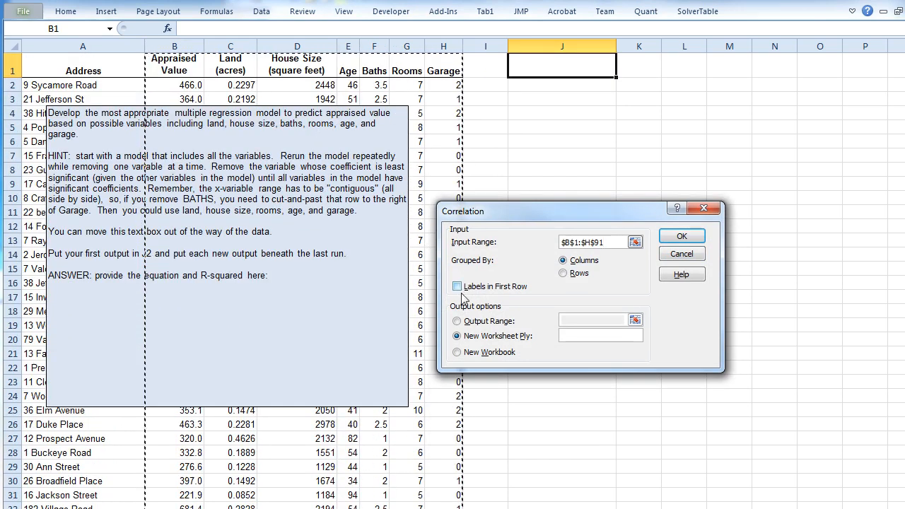
# - Treat the first row as labels, set the output range to J1, and run the correlation
pyautogui.click(459, 290)
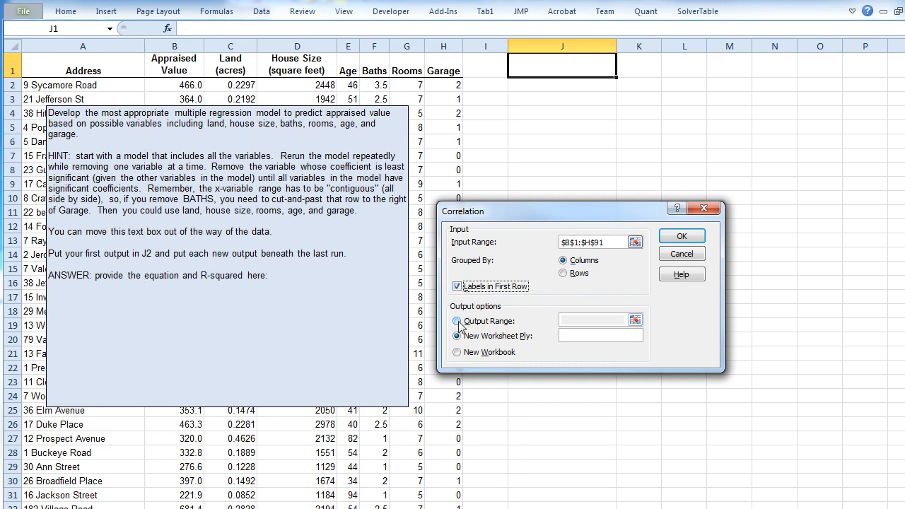
pyautogui.click(457, 321)
pyautogui.click(583, 319)
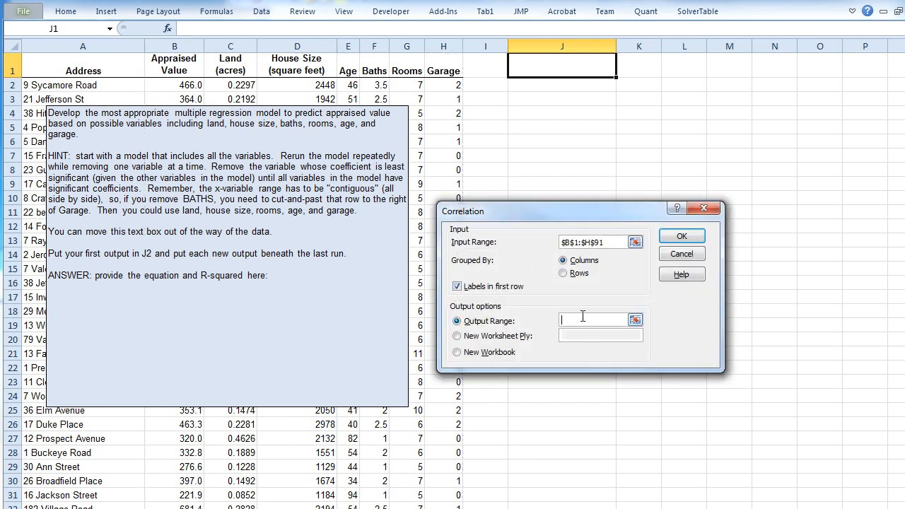
pyautogui.click(572, 64)
pyautogui.press('Return')
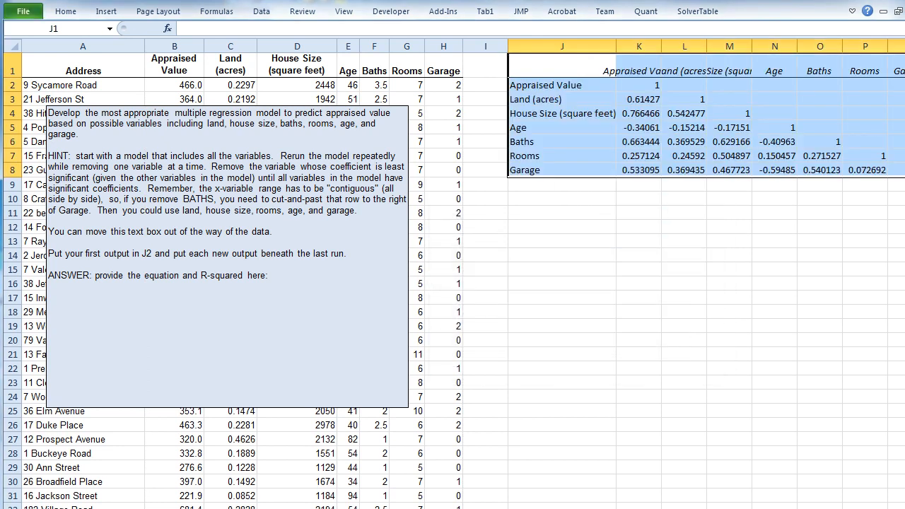
# - Examine the correlation matrix for each variable's relationship with Appraised Value and for correlations between House Size, Rooms and Baths
pyautogui.hscroll(1, 627, 431)
pyautogui.click(530, 144)
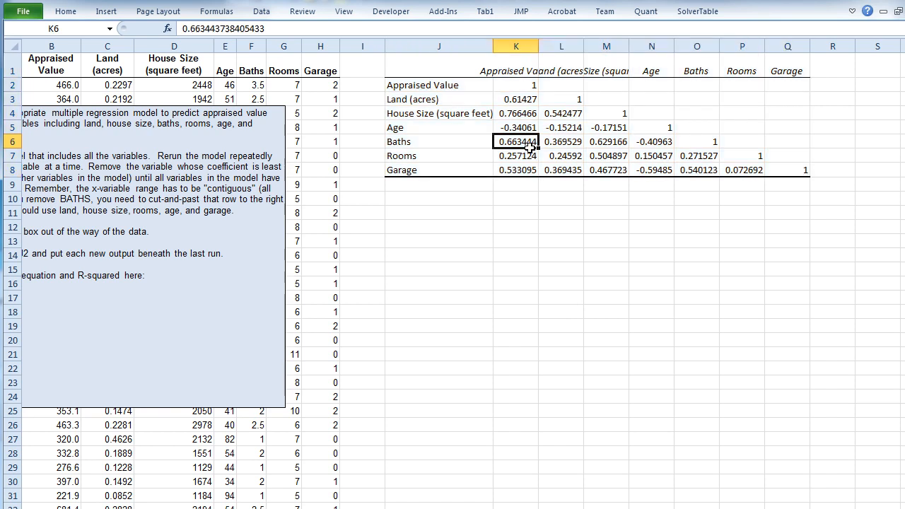
pyautogui.click(526, 68)
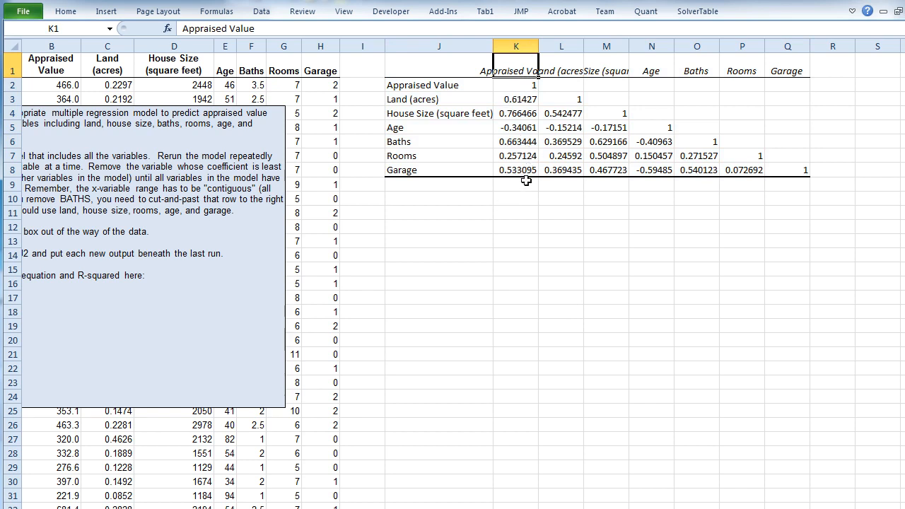
pyautogui.click(527, 115)
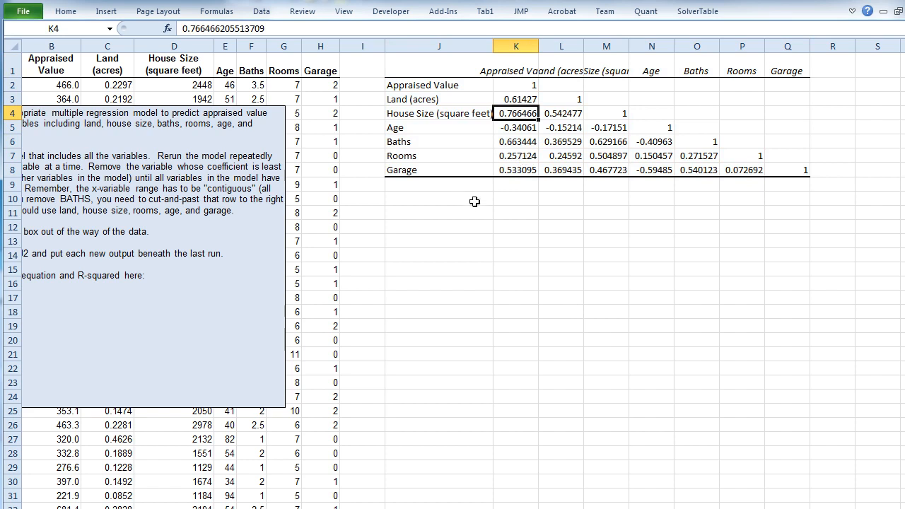
pyautogui.click(502, 129)
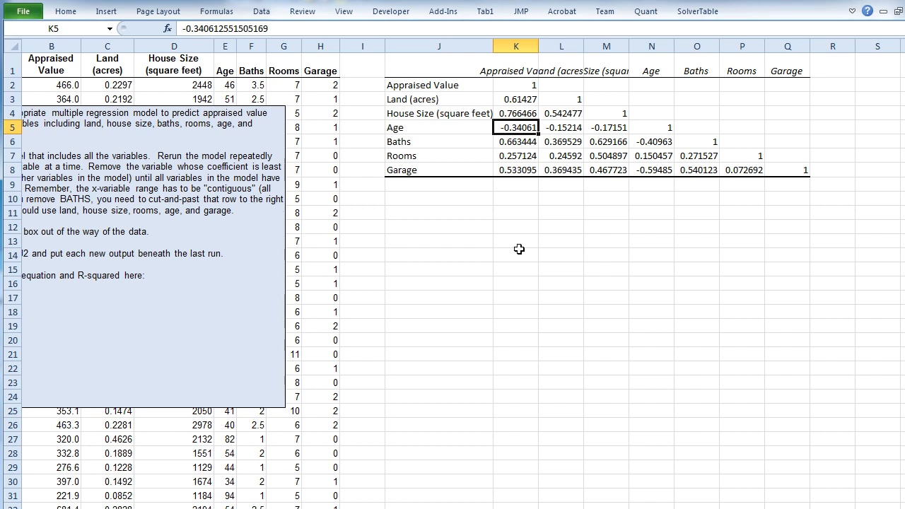
pyautogui.click(514, 63)
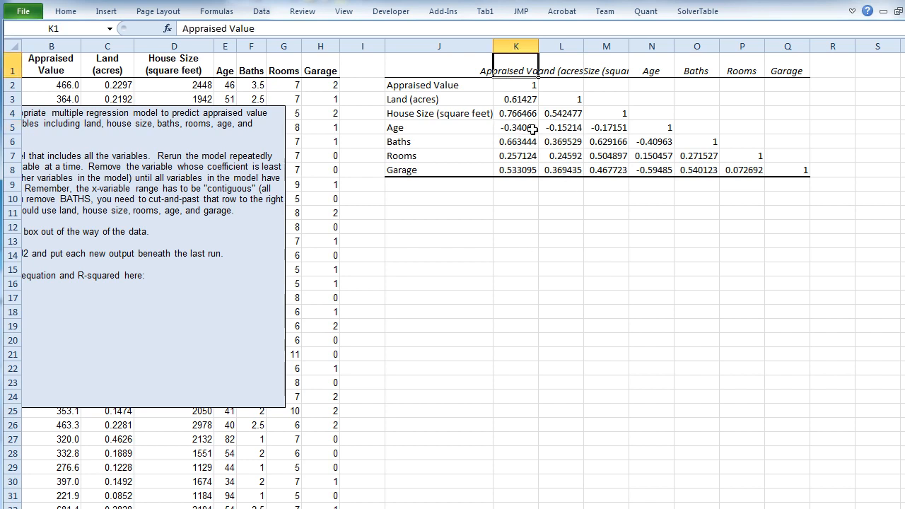
pyautogui.click(514, 169)
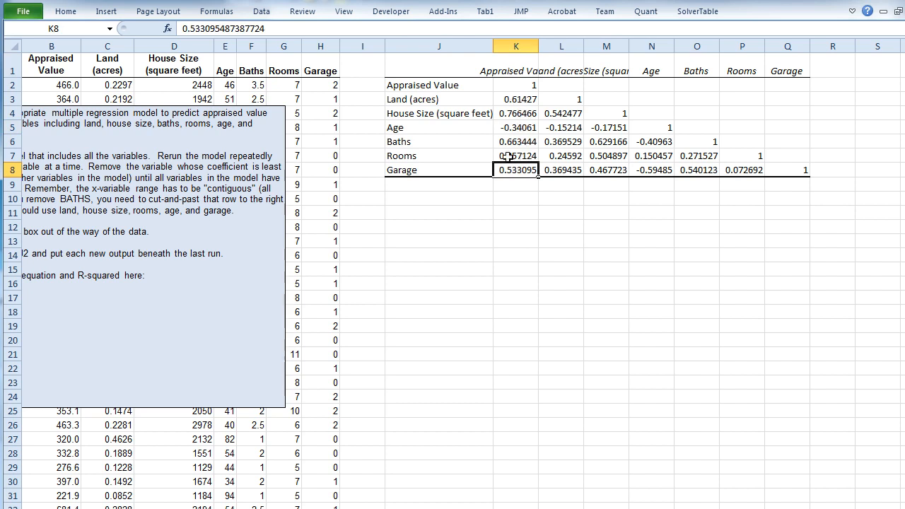
pyautogui.click(478, 156)
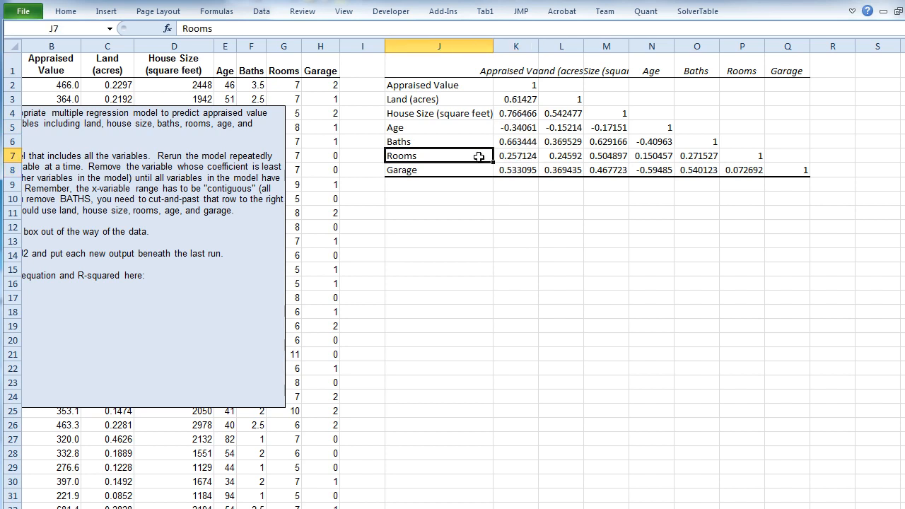
pyautogui.click(601, 158)
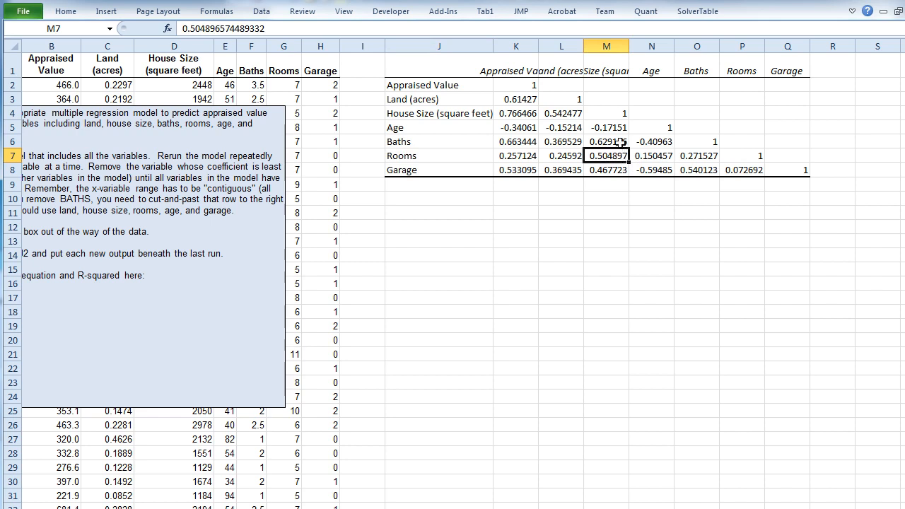
pyautogui.click(619, 142)
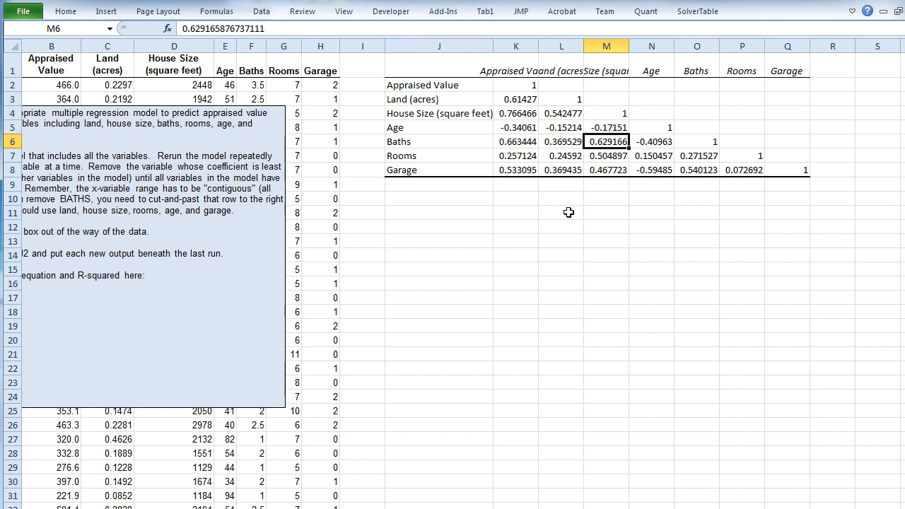
# - Start a Regression analysis from the Data Analysis tools and set its Y range to the Appraised Value column, B1:B91
pyautogui.click(449, 210)
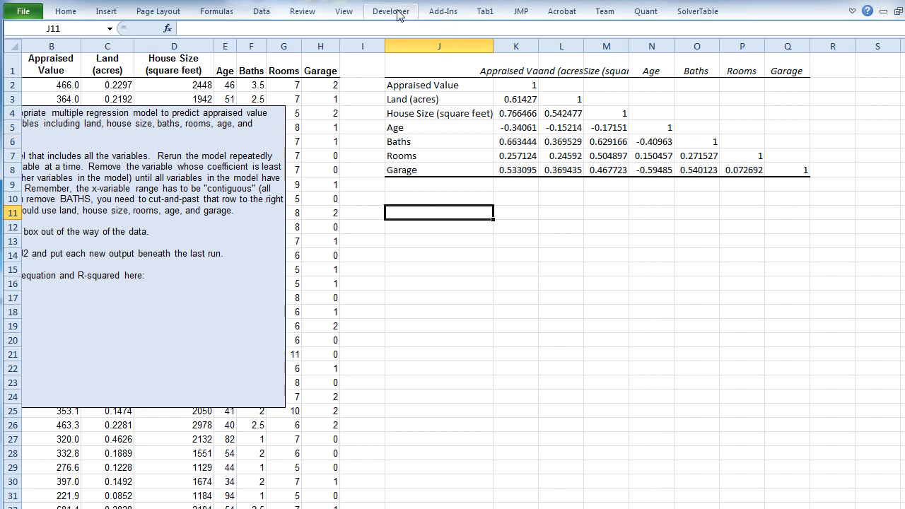
pyautogui.click(260, 12)
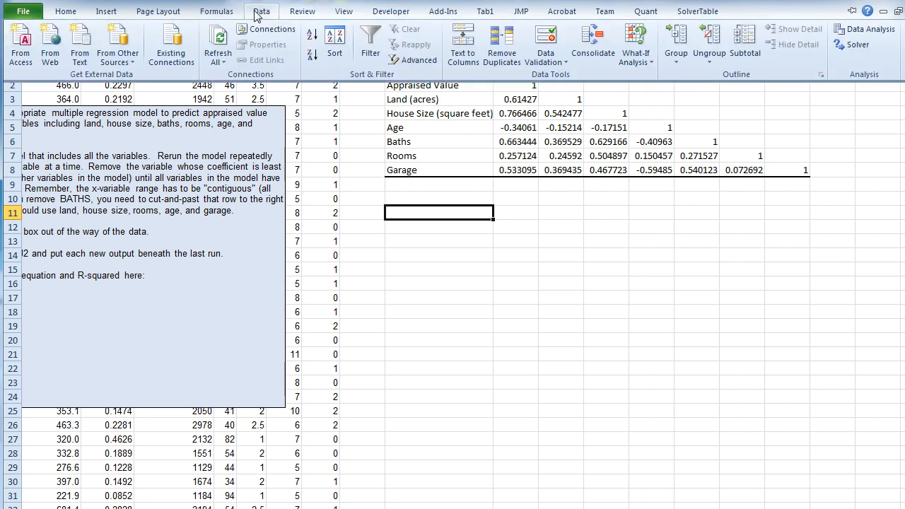
pyautogui.click(853, 32)
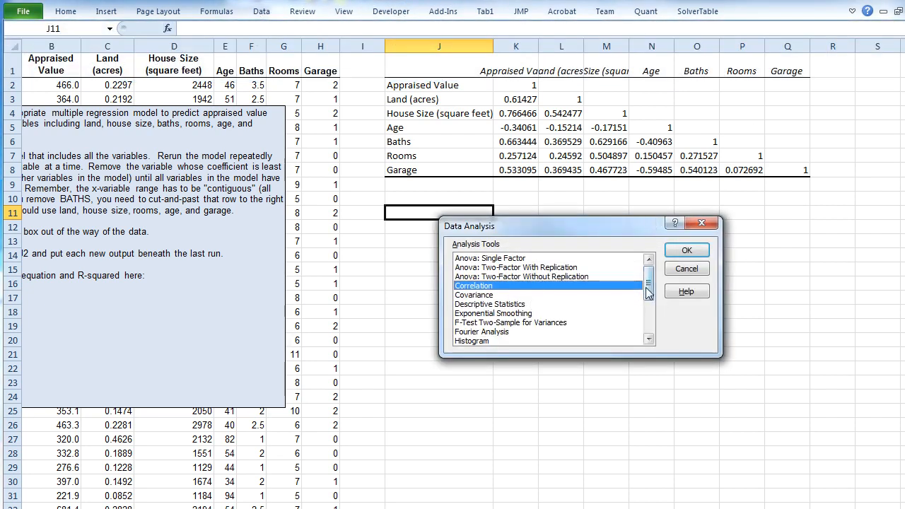
pyautogui.moveTo(649, 292); pyautogui.dragTo(648, 319)
pyautogui.click(483, 295)
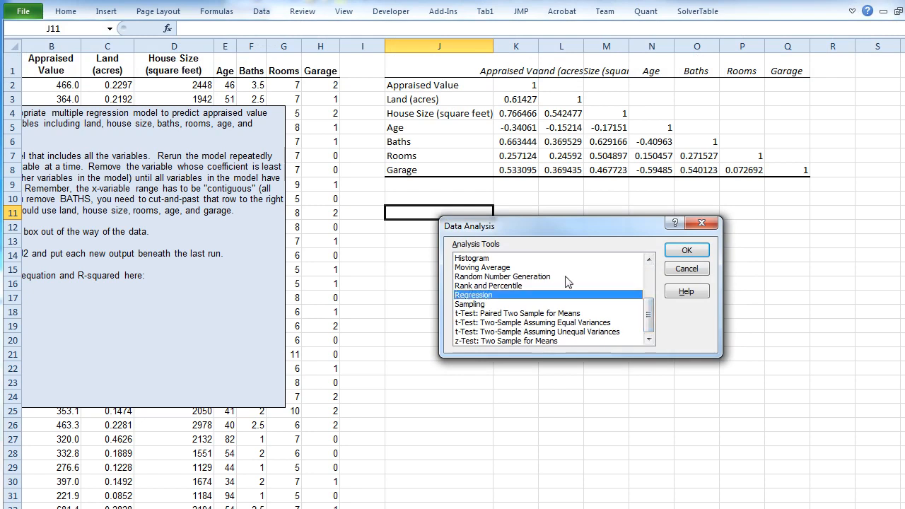
pyautogui.click(686, 250)
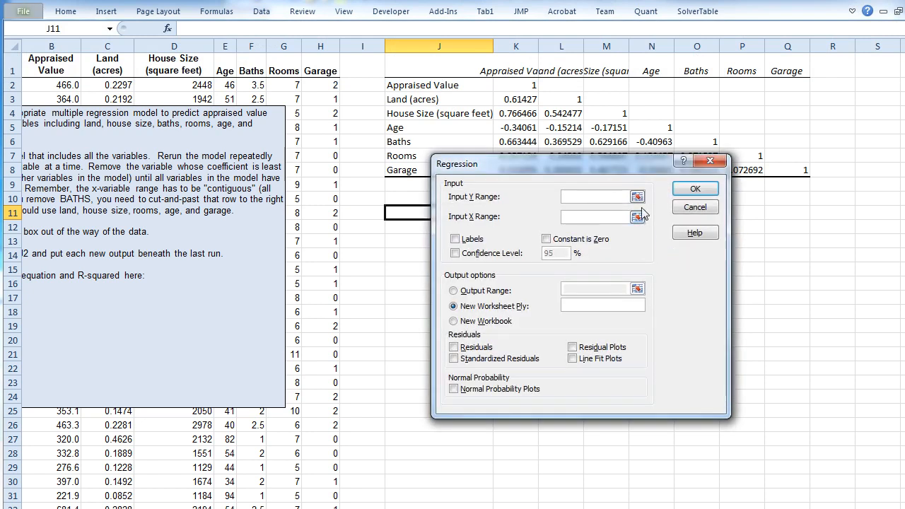
pyautogui.click(65, 62)
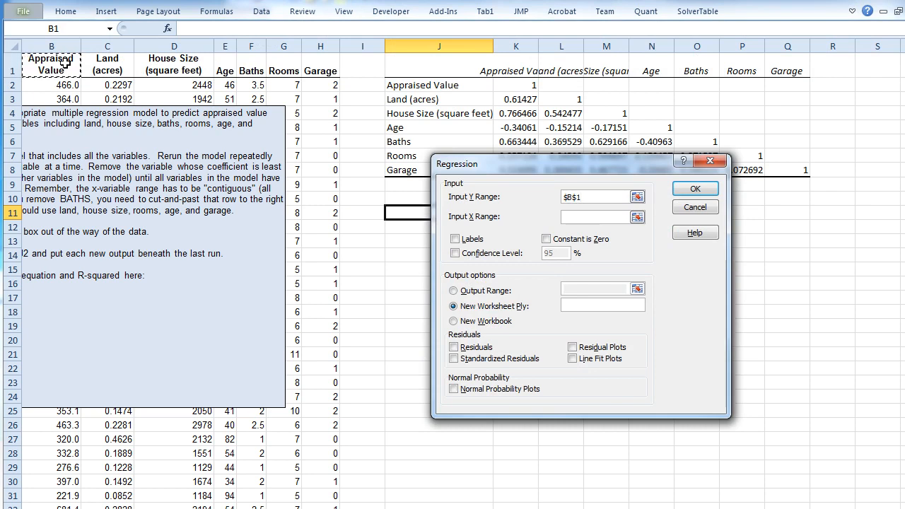
pyautogui.hotkey('ctrl', 'shift', 'Down')
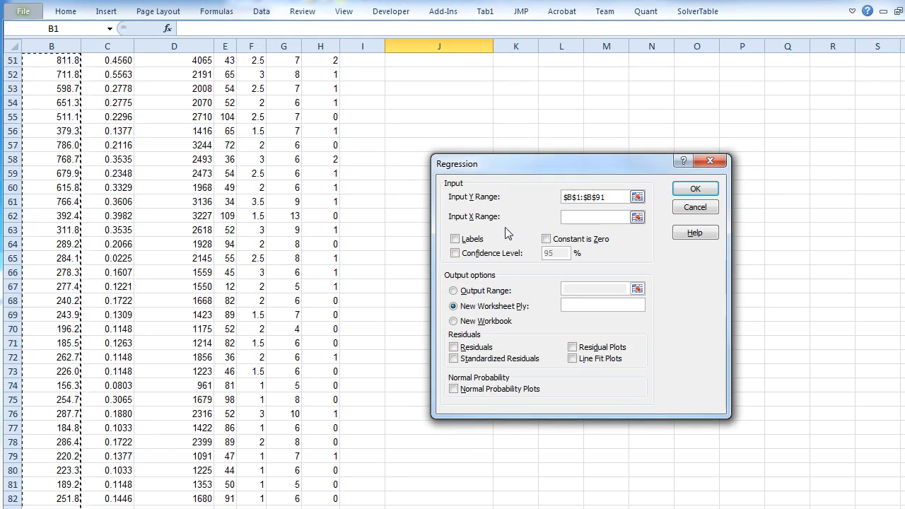
# - Set the regression's X range to C1:H91, covering all variables from Land to Garage including their headers
pyautogui.click(584, 217)
pyautogui.scroll(17, 384, 210)
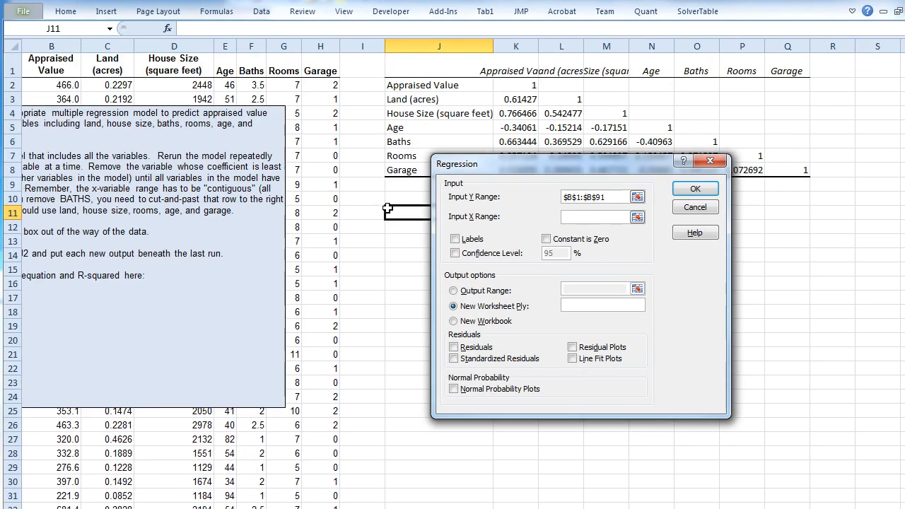
pyautogui.click(118, 66)
pyautogui.hotkey('shift', 'Right')
pyautogui.hotkey('shift', 'Right')
pyautogui.hotkey('shift', 'Right')
pyautogui.hotkey('shift', 'Right')
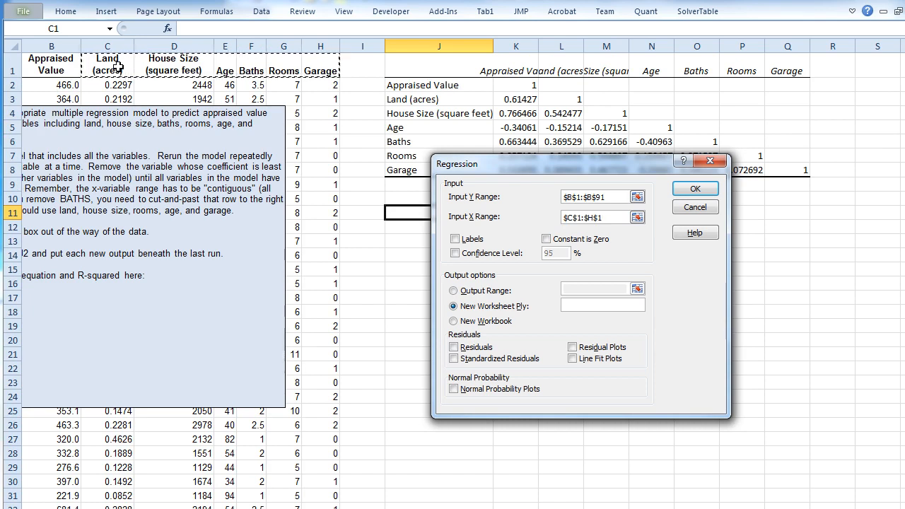
pyautogui.hotkey('ctrl', 'shift', 'Down')
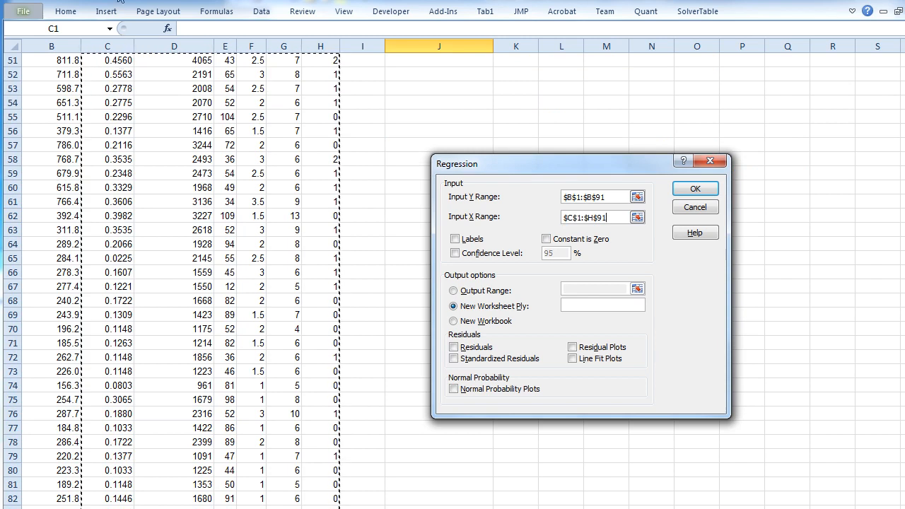
pyautogui.scroll(-9, 364, 279)
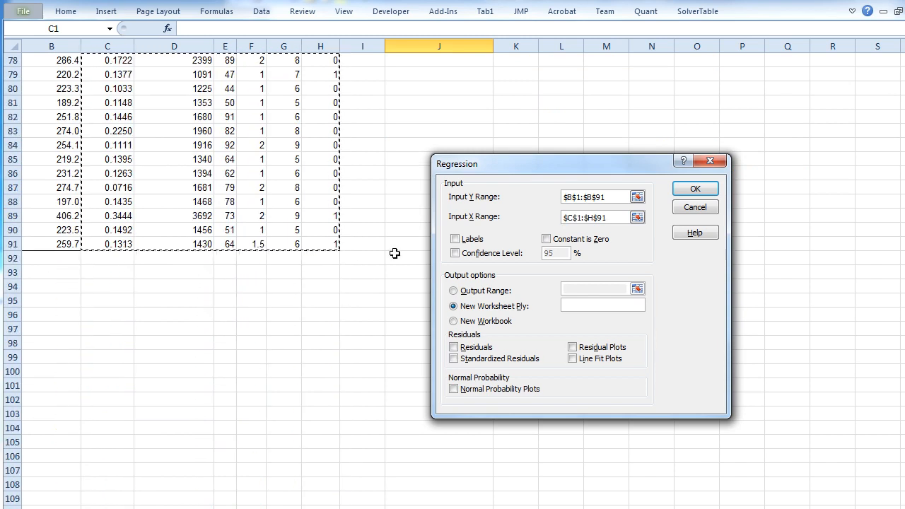
pyautogui.scroll(20, 395, 252)
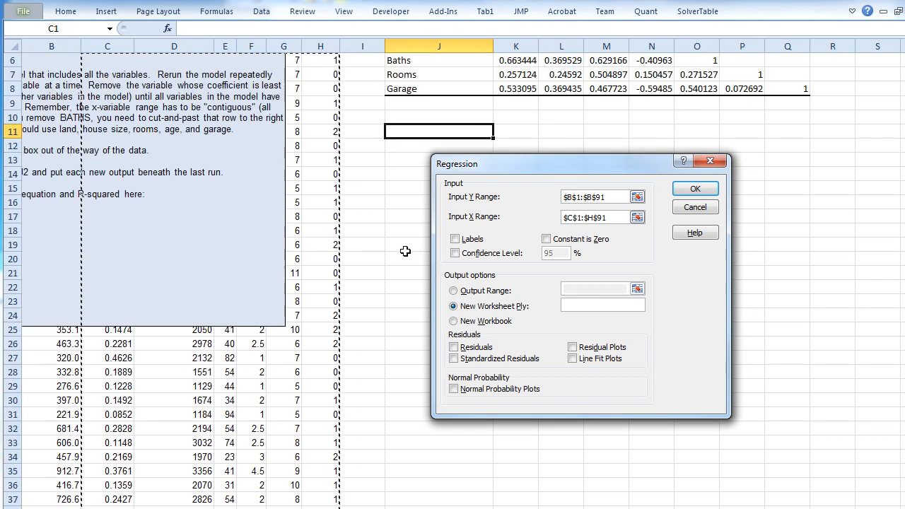
# - Treat the first row as labels, set the regression's output range to J11, and run the regression
pyautogui.scroll(2, 405, 251)
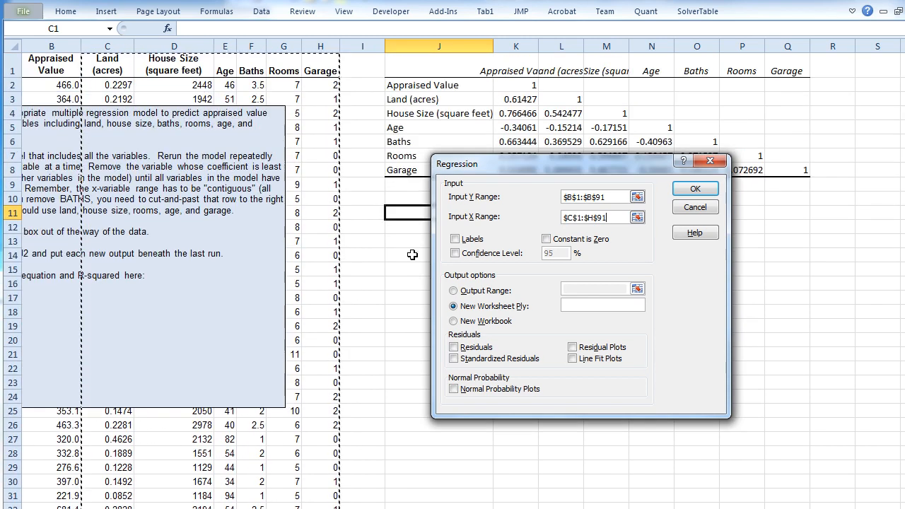
pyautogui.click(454, 239)
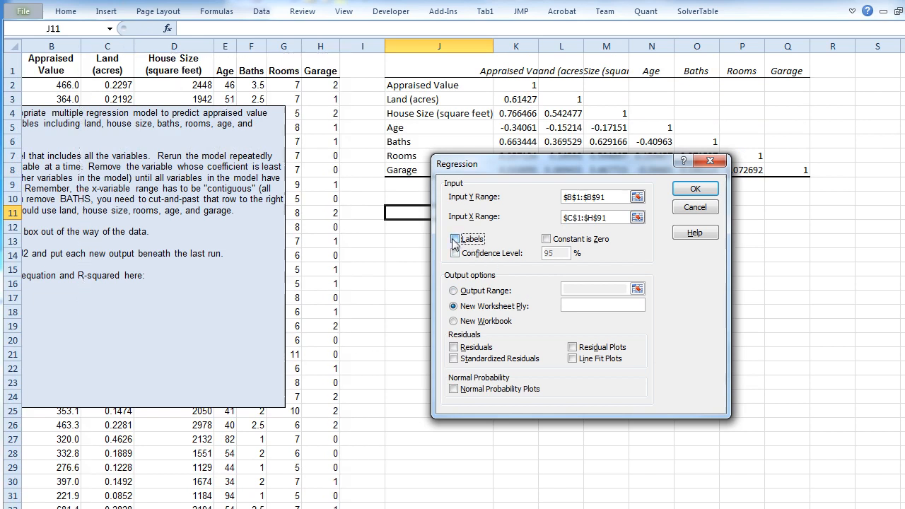
pyautogui.click(453, 291)
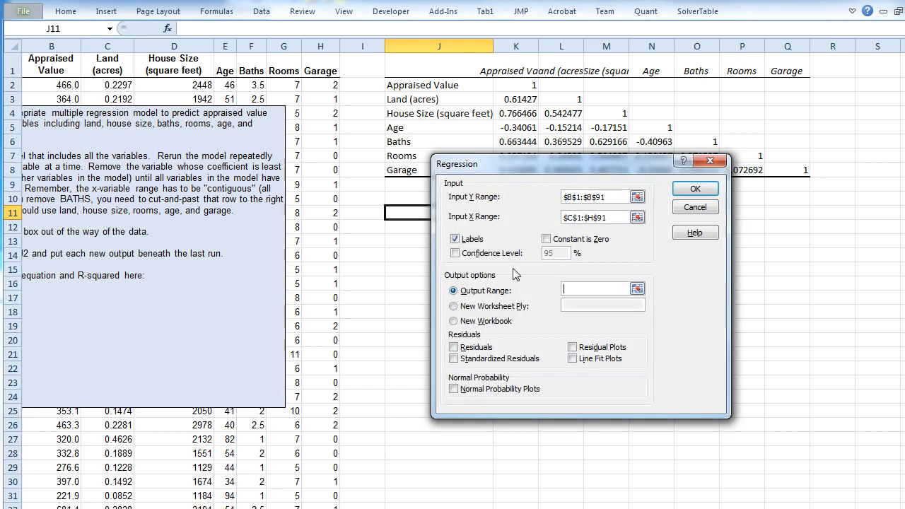
pyautogui.click(420, 212)
pyautogui.click(703, 187)
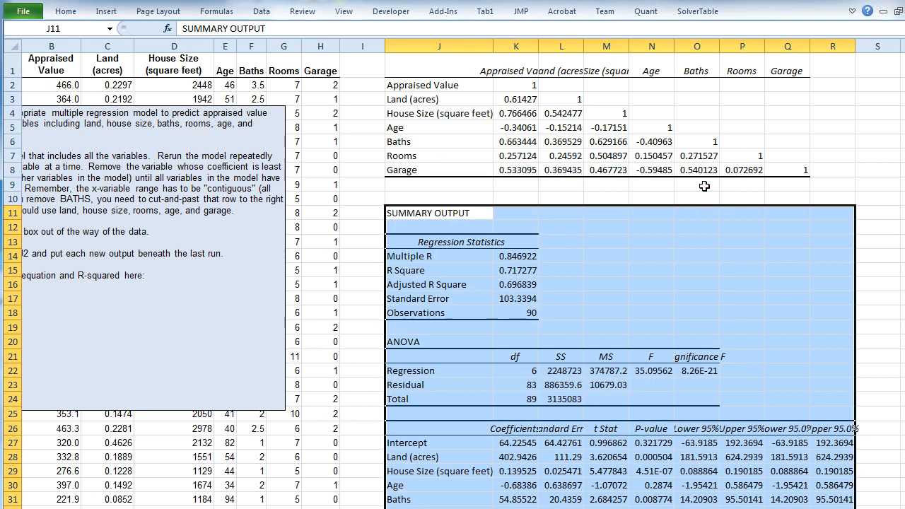
# - Highlight the R Square value in K15 and the regression coefficients in K27:K33 with yellow fill
pyautogui.scroll(-3, 707, 353)
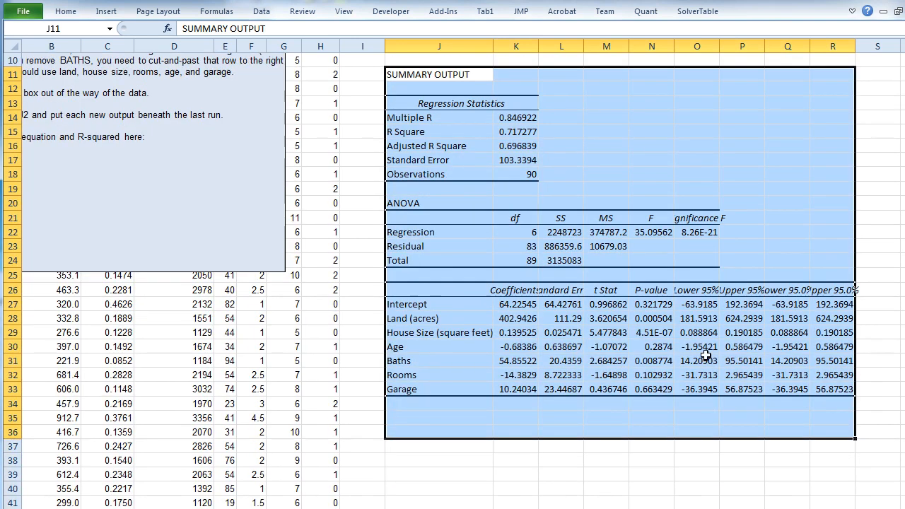
pyautogui.click(516, 133)
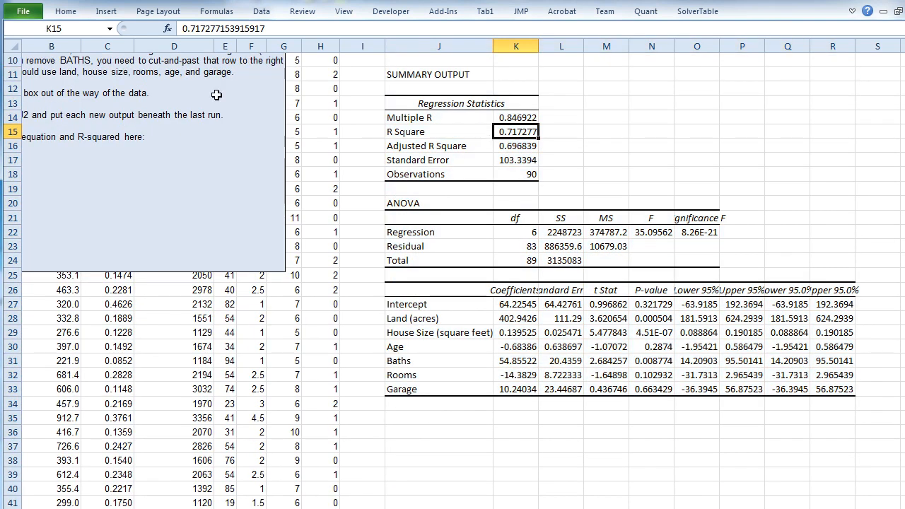
pyautogui.click(53, 12)
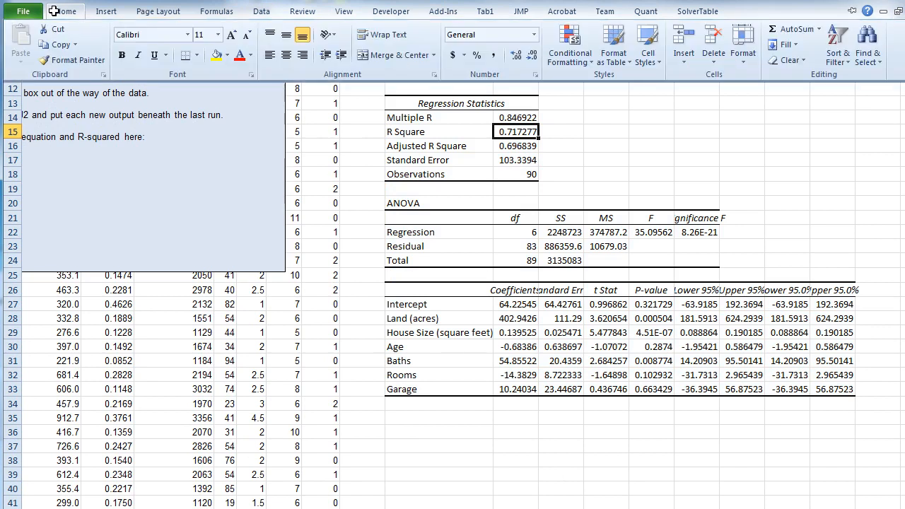
pyautogui.click(215, 55)
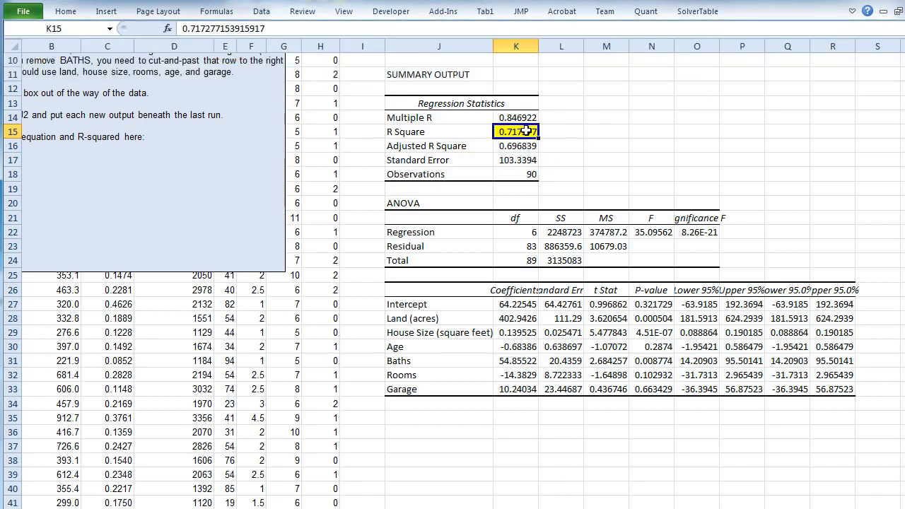
pyautogui.moveTo(529, 304); pyautogui.dragTo(522, 391)
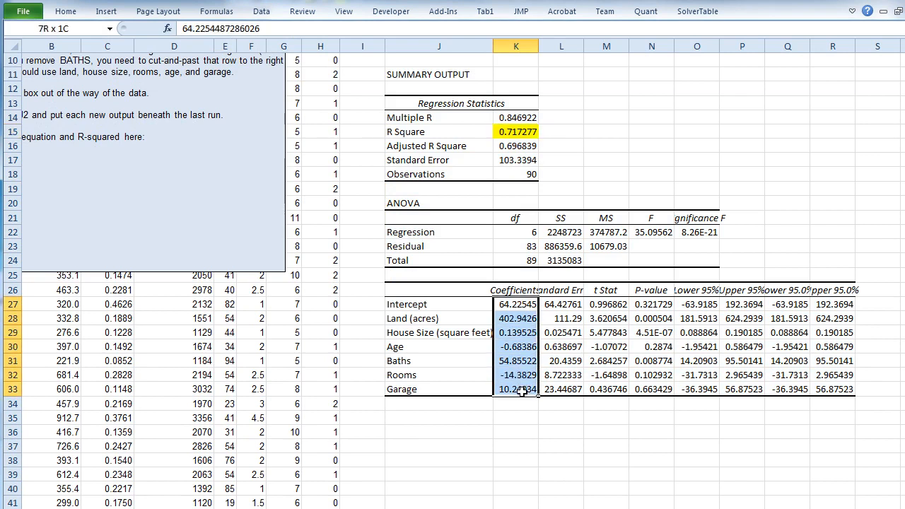
pyautogui.click(66, 12)
pyautogui.click(216, 55)
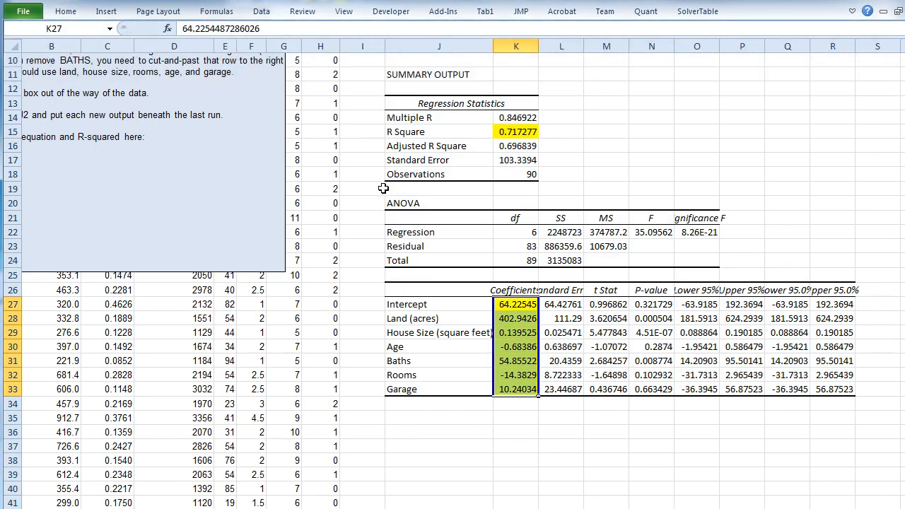
# - Read the regression equation from the output, matching each coefficient from Intercept to Garage with its variable
pyautogui.click(521, 305)
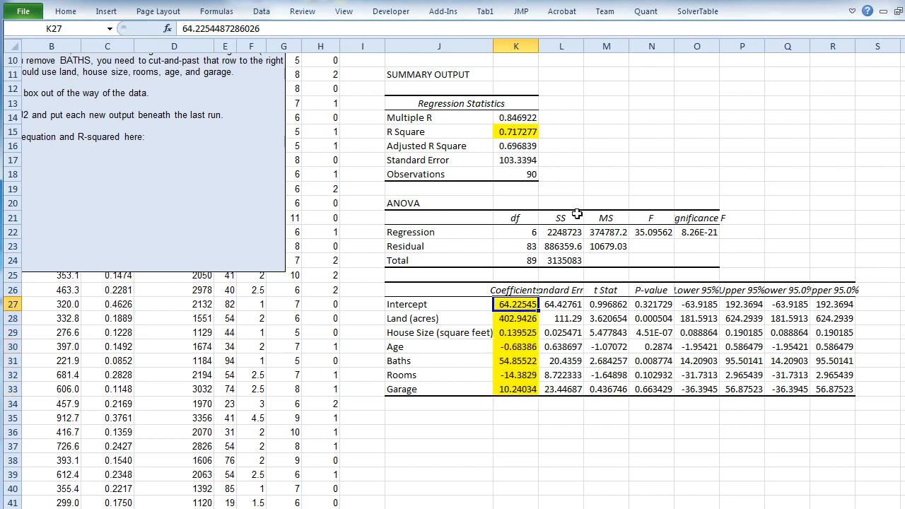
pyautogui.press('Down')
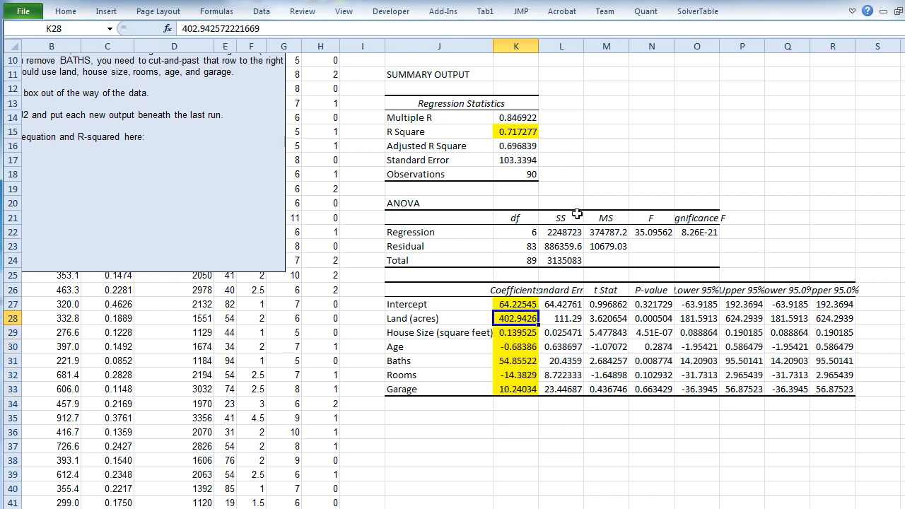
pyautogui.press('Left')
pyautogui.press('Right')
pyautogui.press('Down')
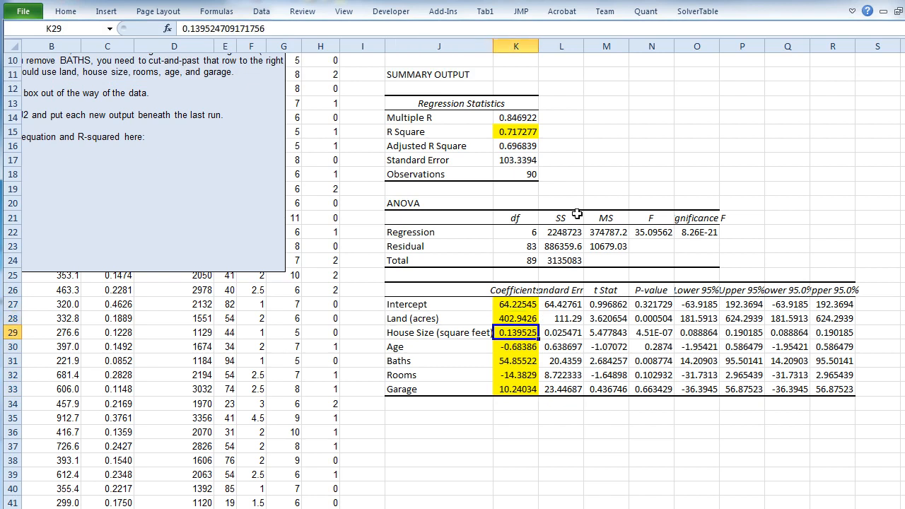
pyautogui.press('Left')
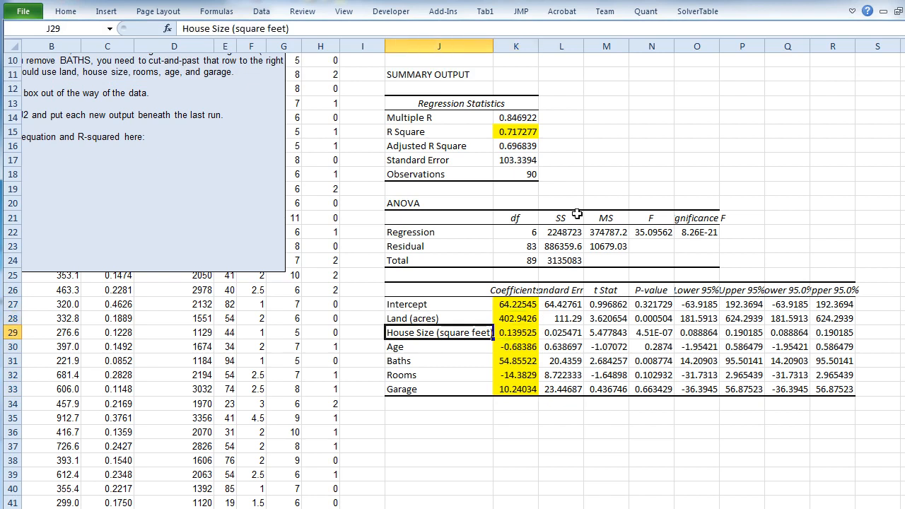
pyautogui.press('Right')
pyautogui.press('Down')
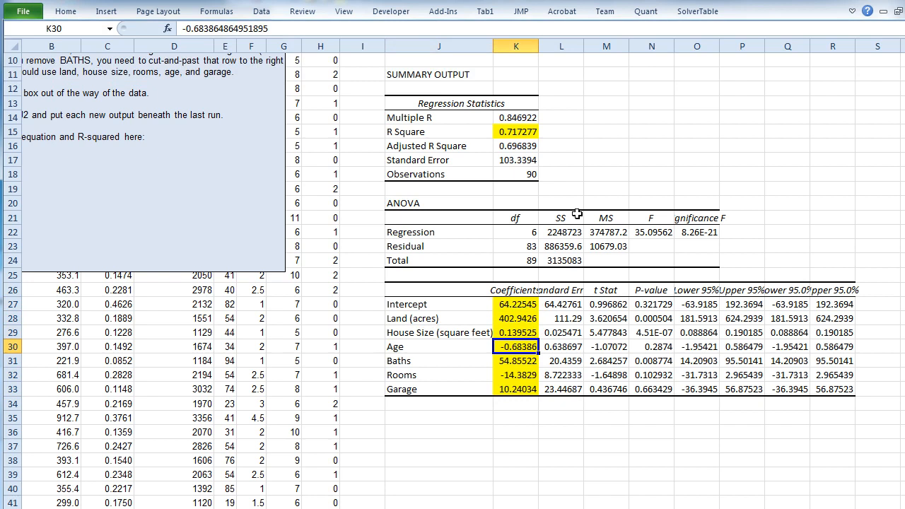
pyautogui.press('Left')
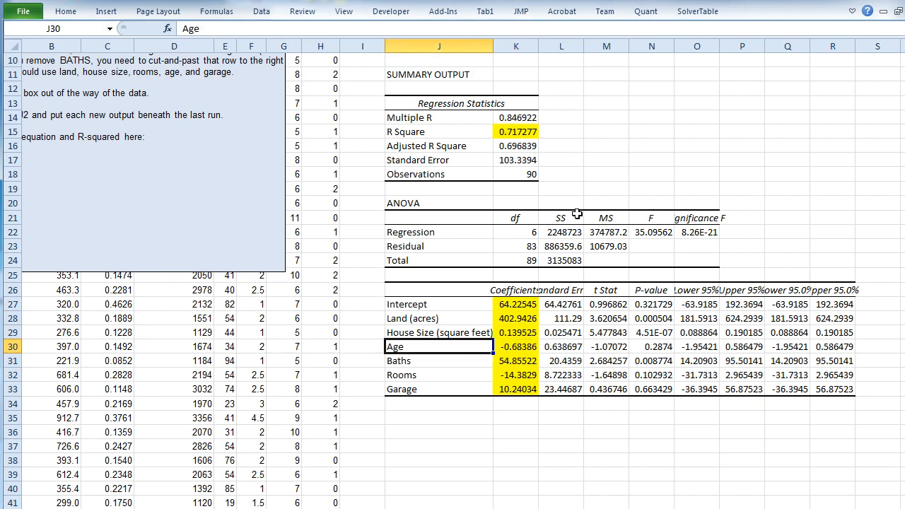
pyautogui.press('Right')
pyautogui.press('Down')
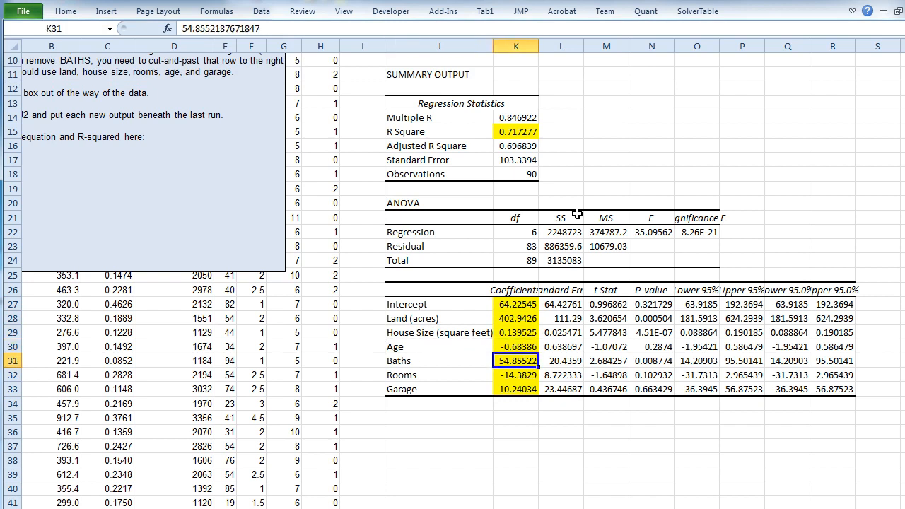
pyautogui.press('Left')
pyautogui.press('Right')
pyautogui.press('Down')
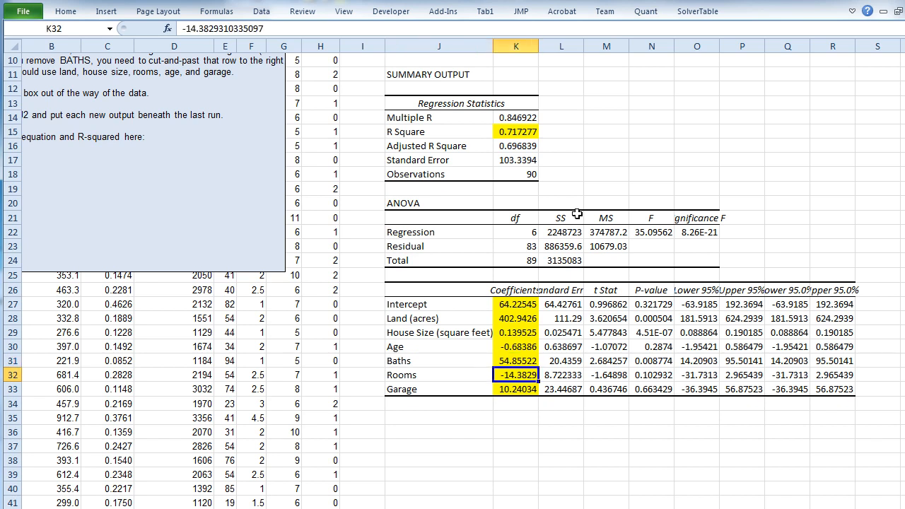
pyautogui.press('Left')
pyautogui.press('Down')
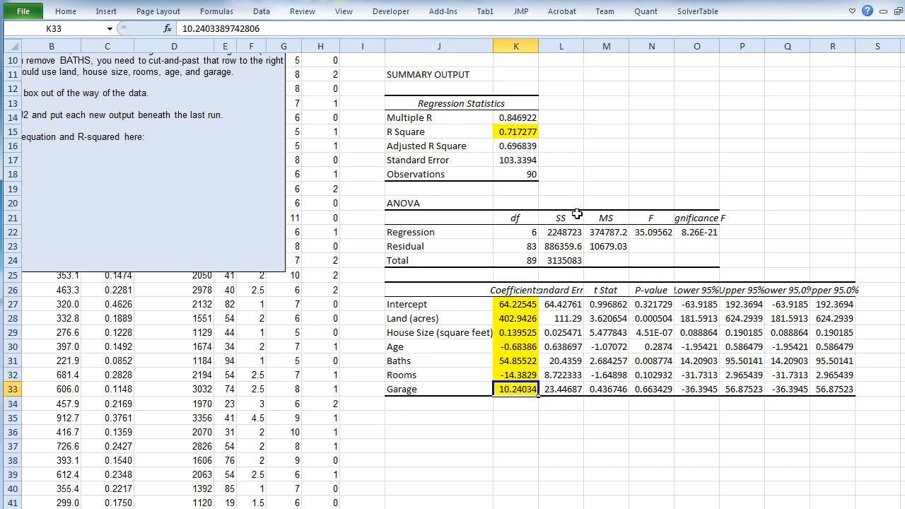
pyautogui.press('Left')
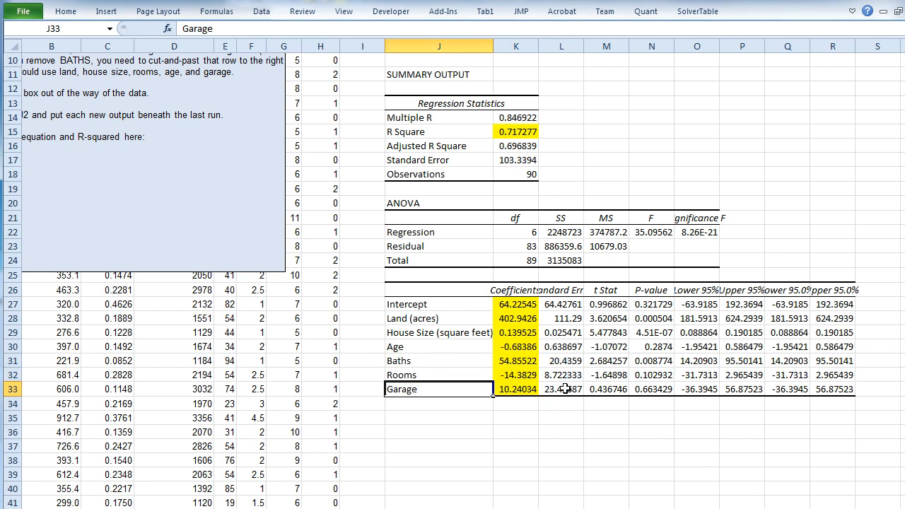
# - Highlight the Significance F value in O22 and the predictors' P-values in N28:N33 with yellow fill
pyautogui.click(701, 234)
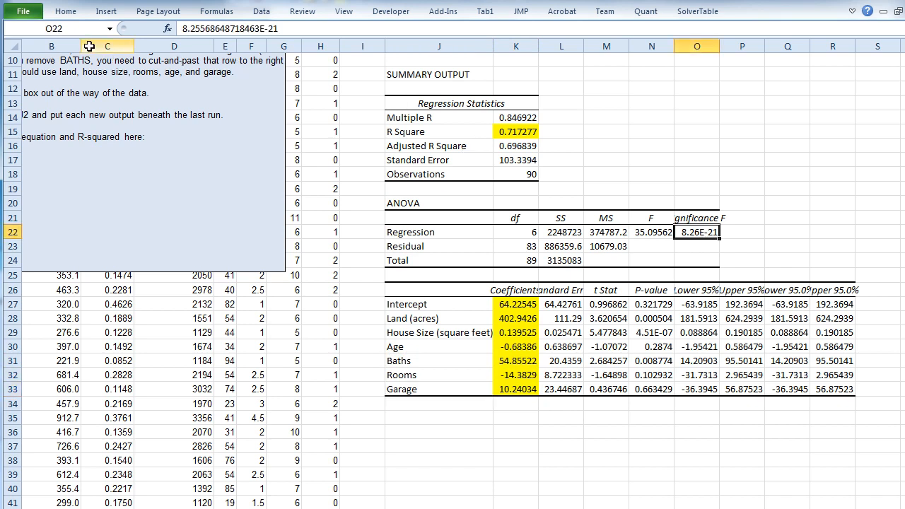
pyautogui.click(65, 11)
pyautogui.click(210, 57)
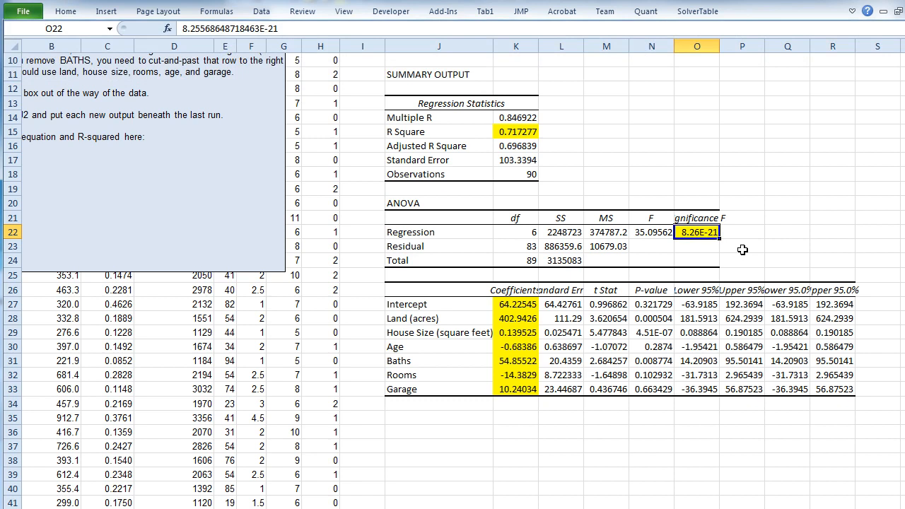
pyautogui.moveTo(661, 319); pyautogui.dragTo(657, 382)
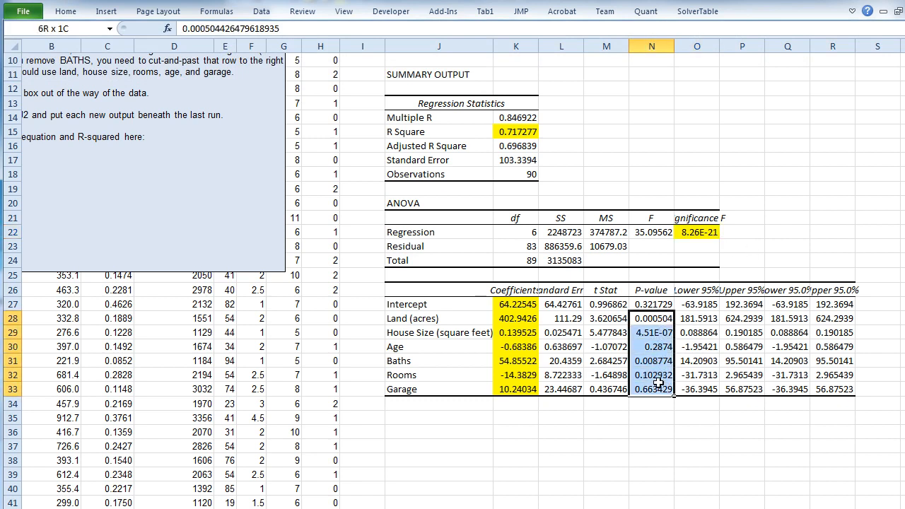
pyautogui.click(58, 12)
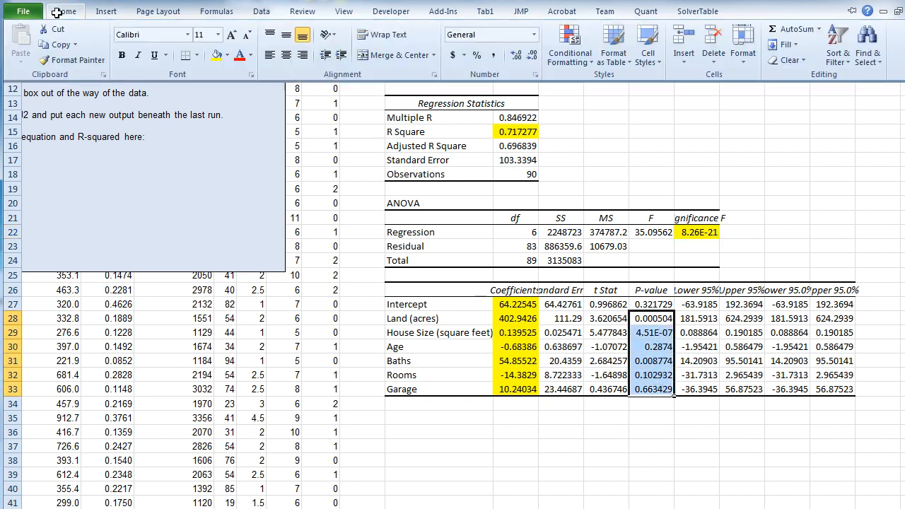
pyautogui.click(216, 54)
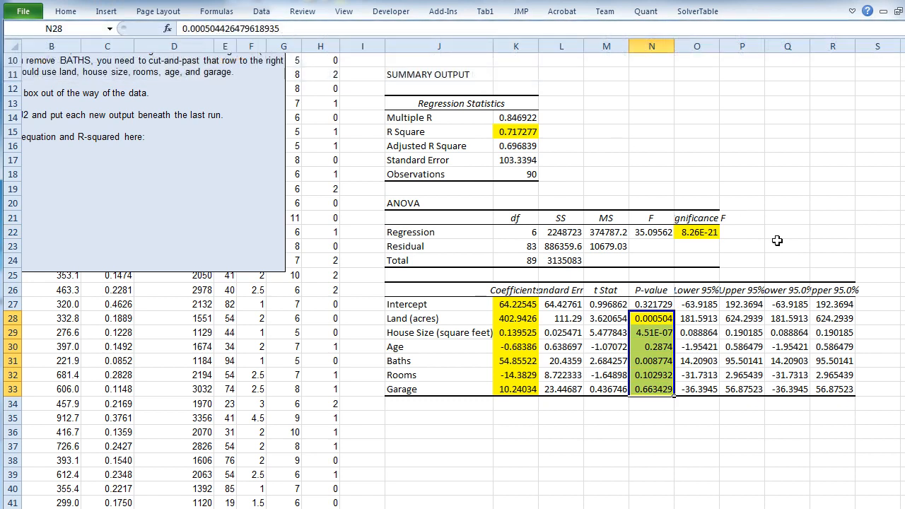
# - Examine the predictors' P-values alongside the correlation matrix to determine which variables are significant and which one is least significant
pyautogui.click(645, 320)
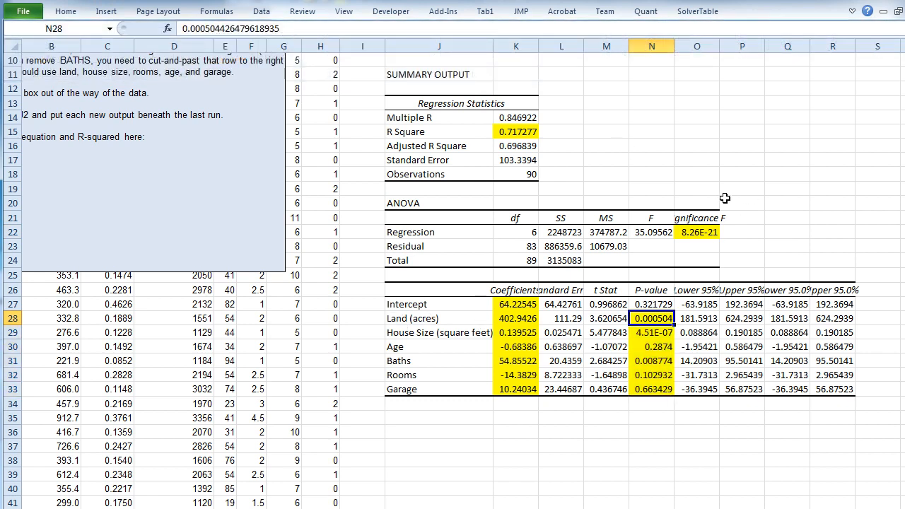
pyautogui.keyDown('ctrl'); pyautogui.click(658, 335); pyautogui.keyUp('ctrl')
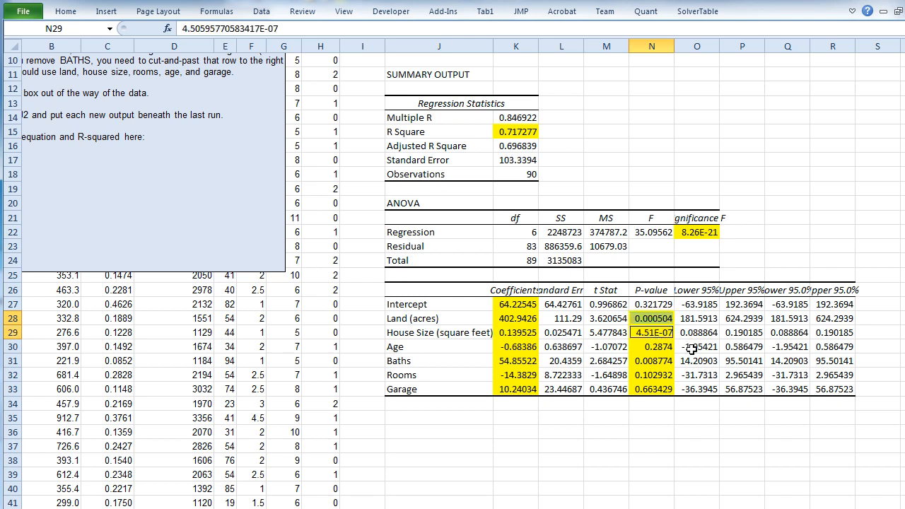
pyautogui.keyDown('ctrl'); pyautogui.click(668, 360); pyautogui.keyUp('ctrl')
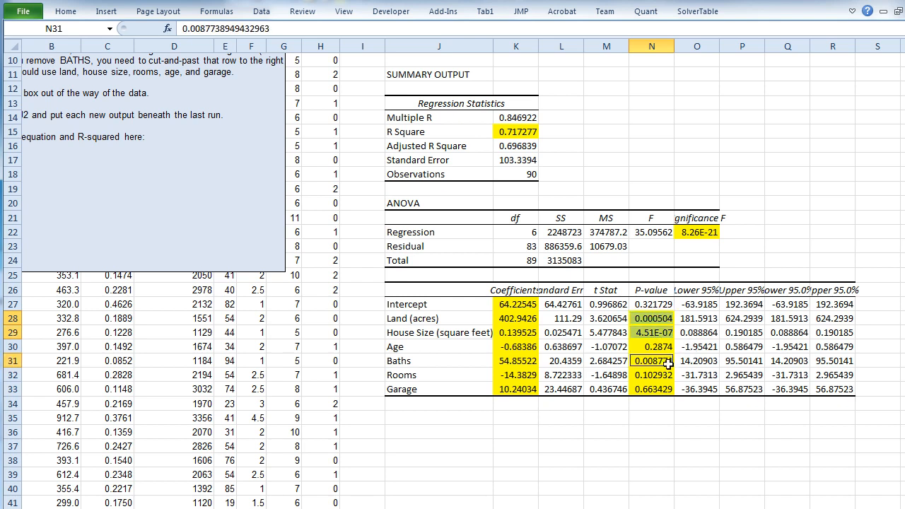
pyautogui.click(659, 322)
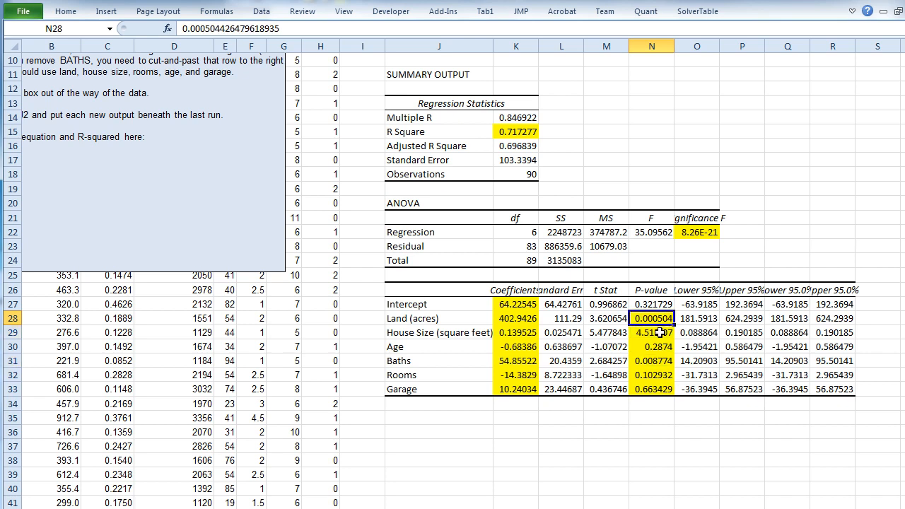
pyautogui.keyDown('ctrl'); pyautogui.click(658, 332); pyautogui.keyUp('ctrl')
pyautogui.keyDown('ctrl'); pyautogui.click(659, 360); pyautogui.keyUp('ctrl')
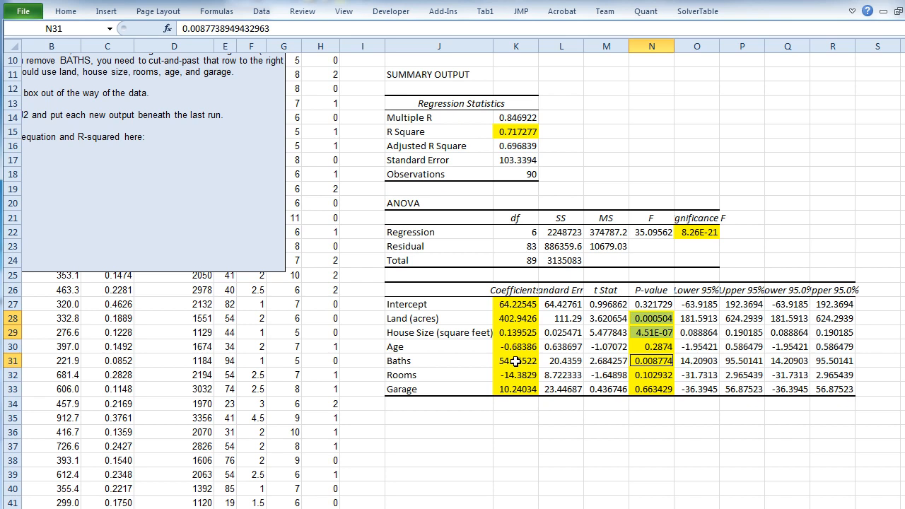
pyautogui.scroll(3, 459, 272)
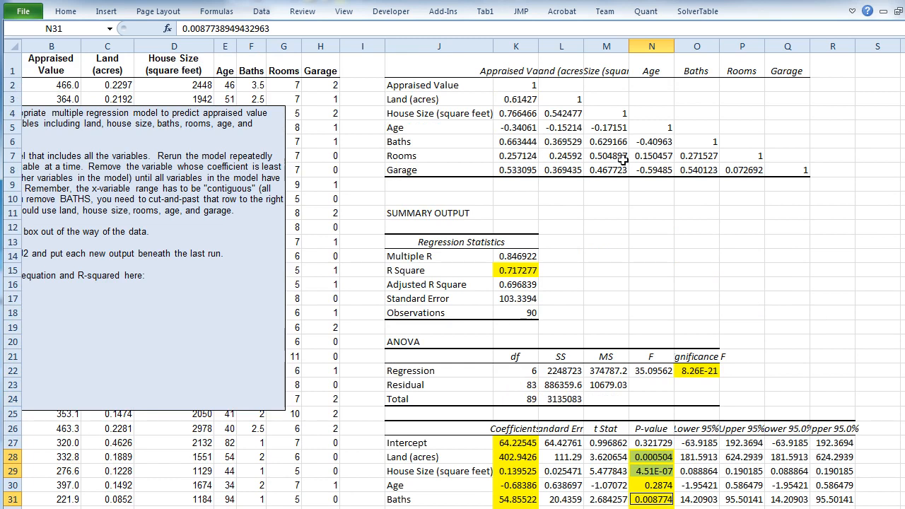
pyautogui.scroll(-4, 621, 256)
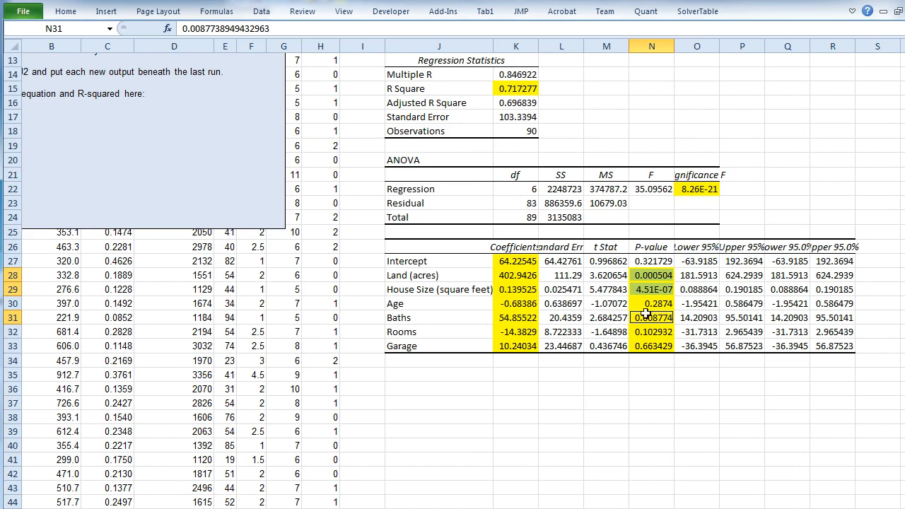
pyautogui.moveTo(651, 275); pyautogui.dragTo(651, 348)
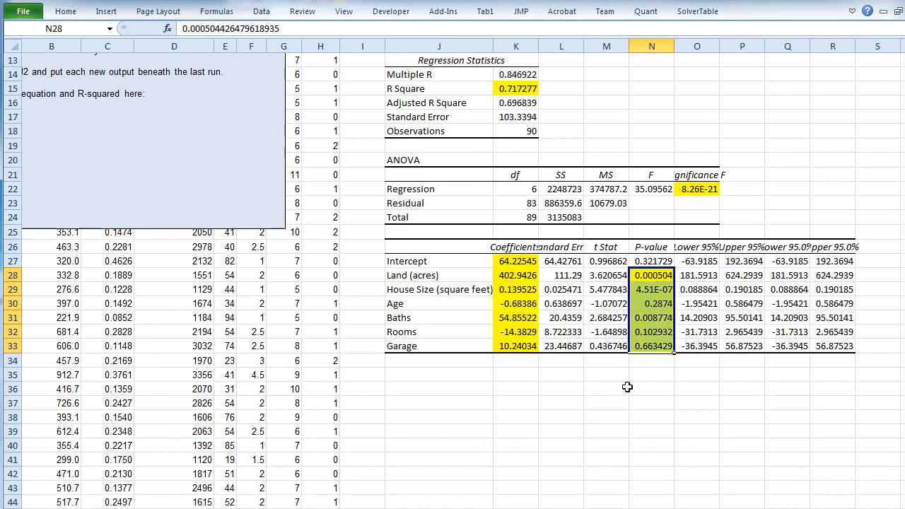
pyautogui.click(660, 347)
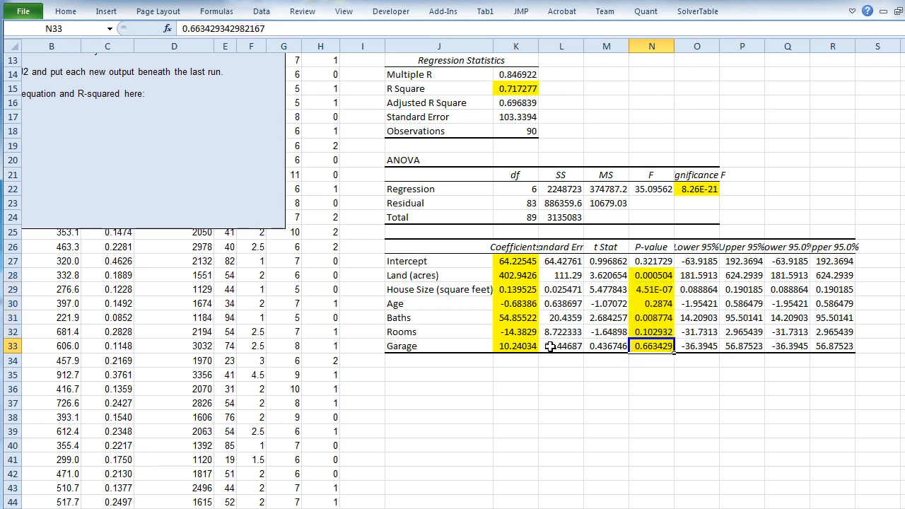
pyautogui.click(465, 346)
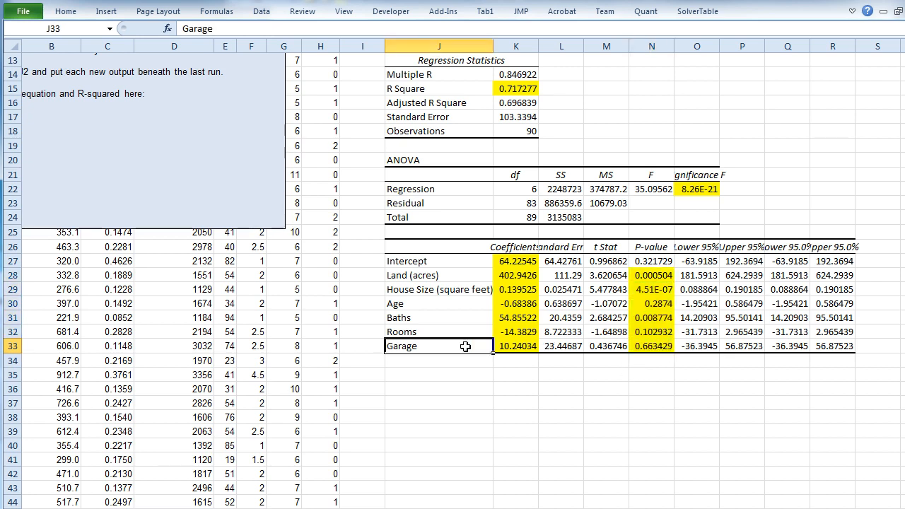
# - Examine Garage's P-value against the other predictors' P-values and t statistics in the first regression output
pyautogui.click(641, 346)
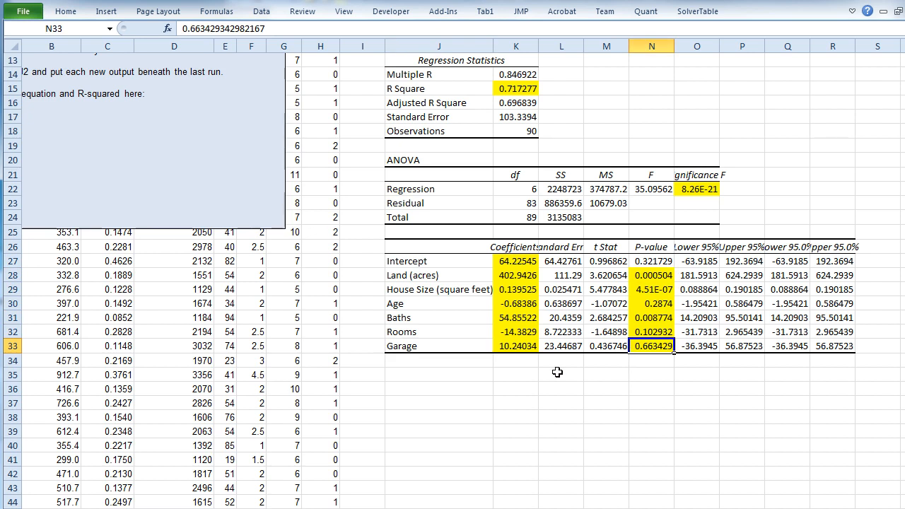
pyautogui.click(557, 346)
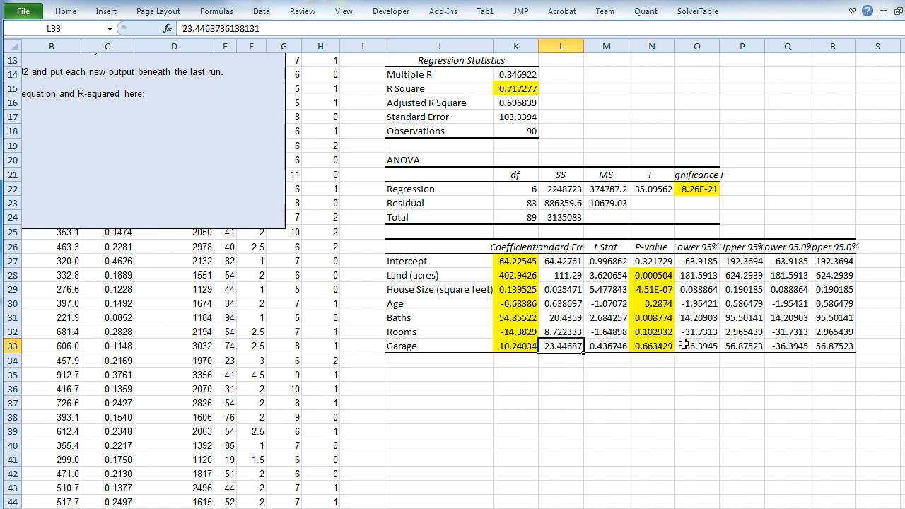
pyautogui.click(642, 345)
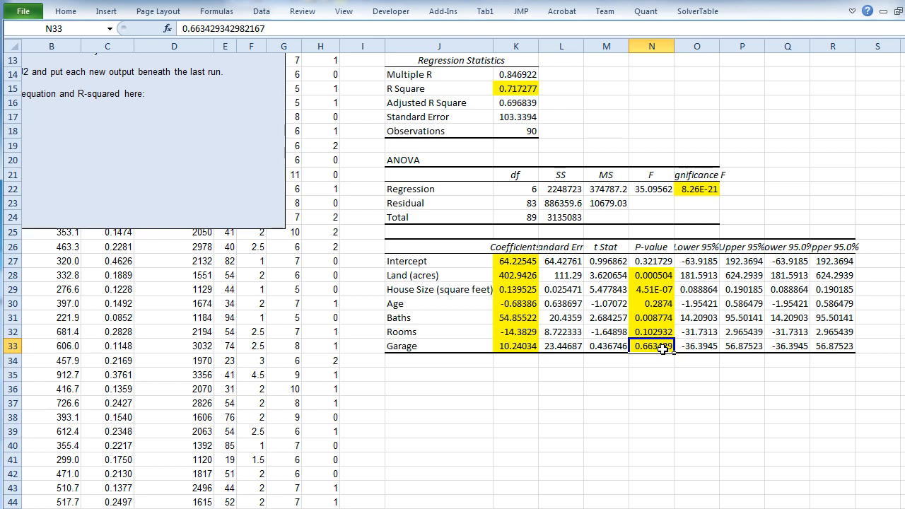
pyautogui.moveTo(650, 278); pyautogui.dragTo(652, 343)
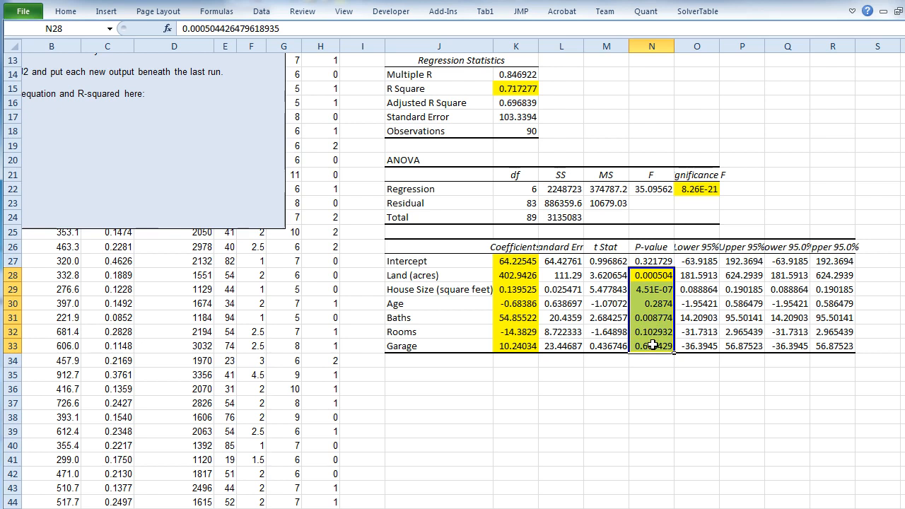
pyautogui.moveTo(615, 278)
pyautogui.mouseDown()
pyautogui.moveTo(610, 345)
pyautogui.moveTo(611, 278)
pyautogui.mouseUp()
pyautogui.click(611, 346)
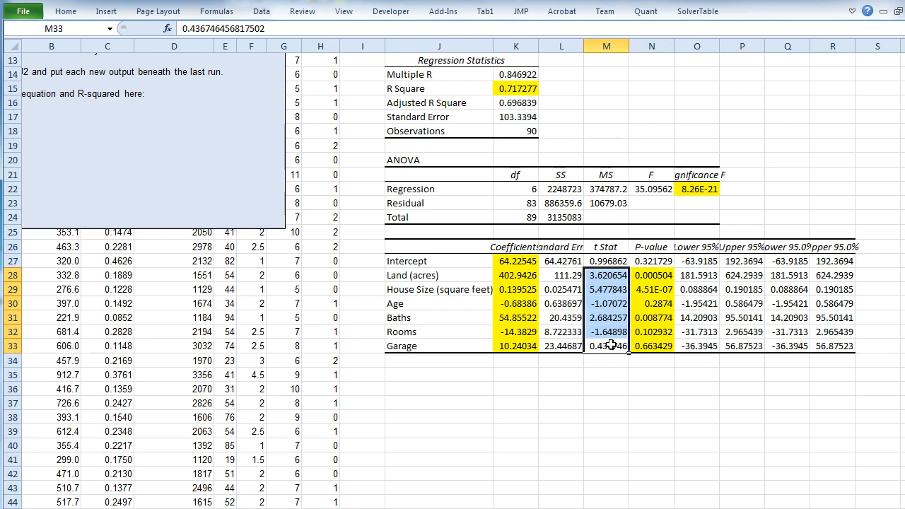
pyautogui.click(656, 347)
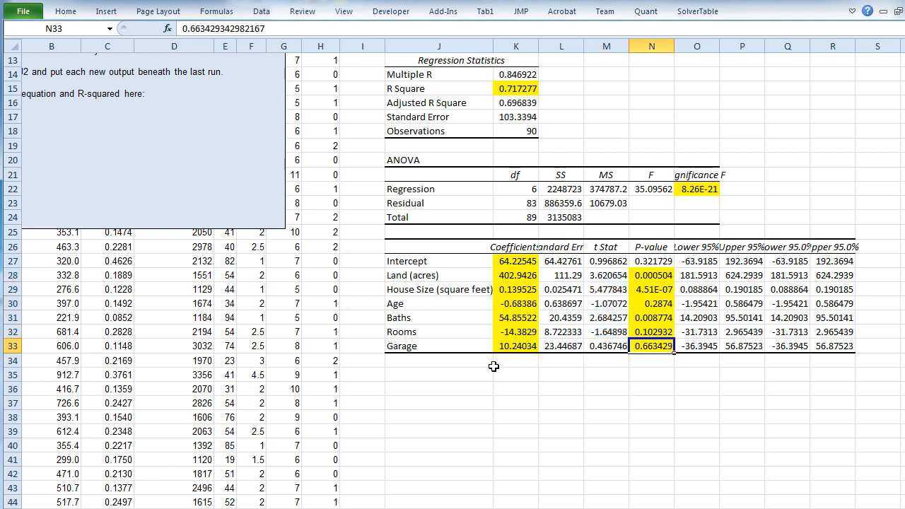
# - Open the Regression analysis tool and set the Input X Range to $C$1:$G$91, leaving out Garage
pyautogui.scroll(4, 490, 362)
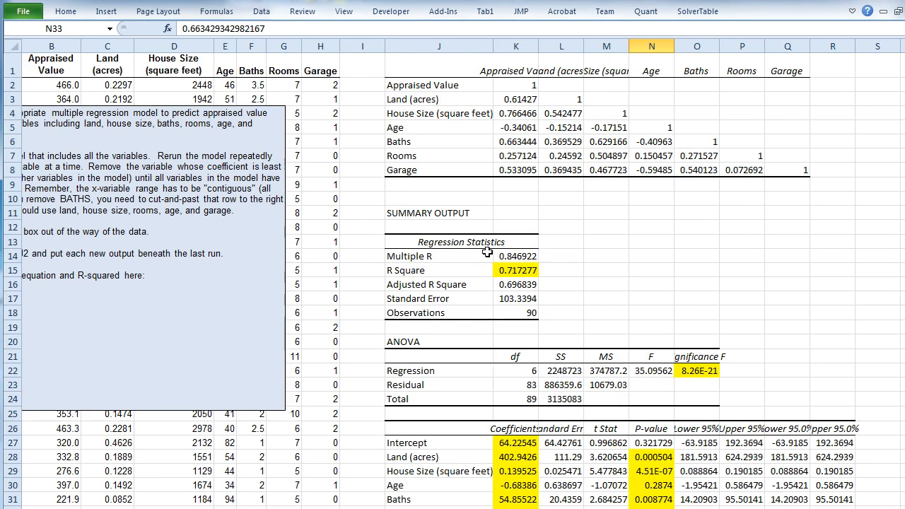
pyautogui.click(319, 64)
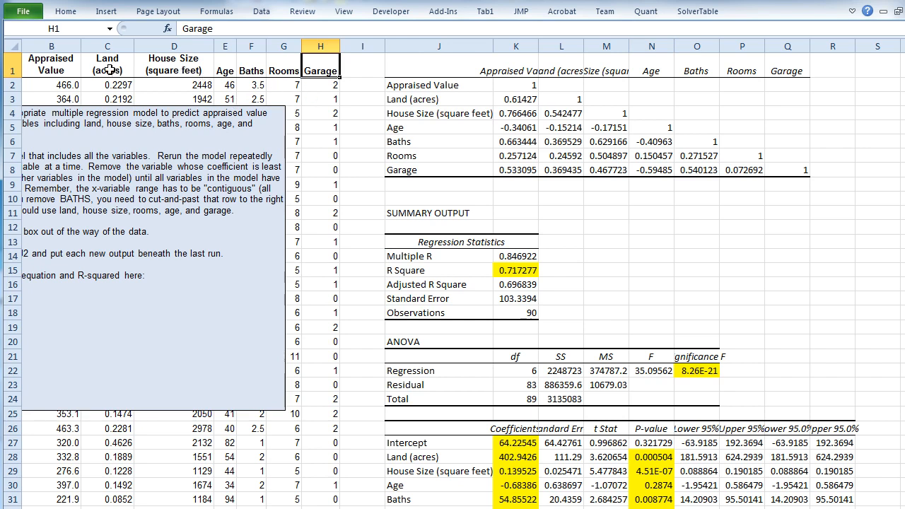
pyautogui.click(261, 11)
pyautogui.click(869, 29)
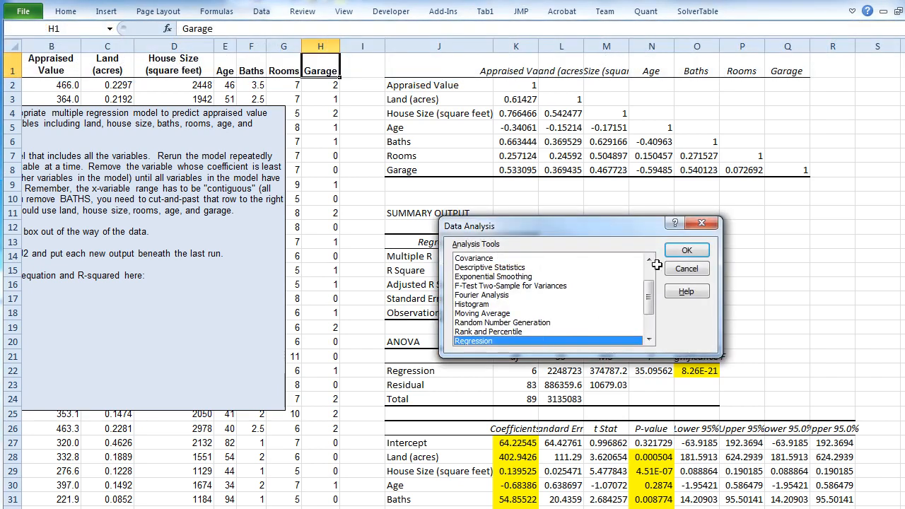
pyautogui.click(688, 250)
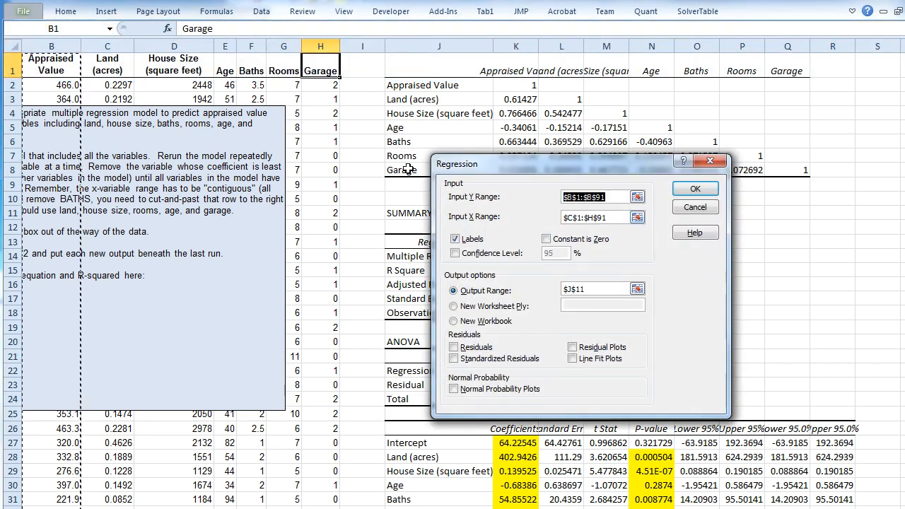
pyautogui.click(637, 217)
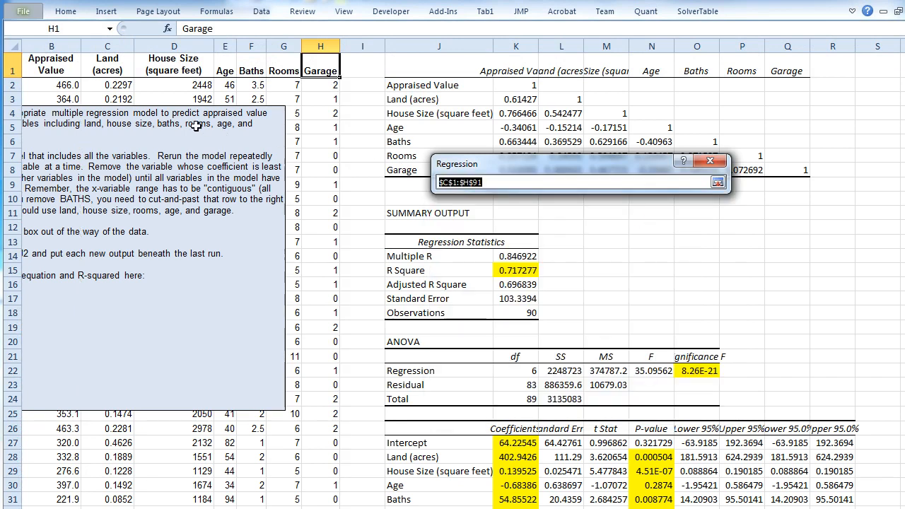
pyautogui.click(115, 67)
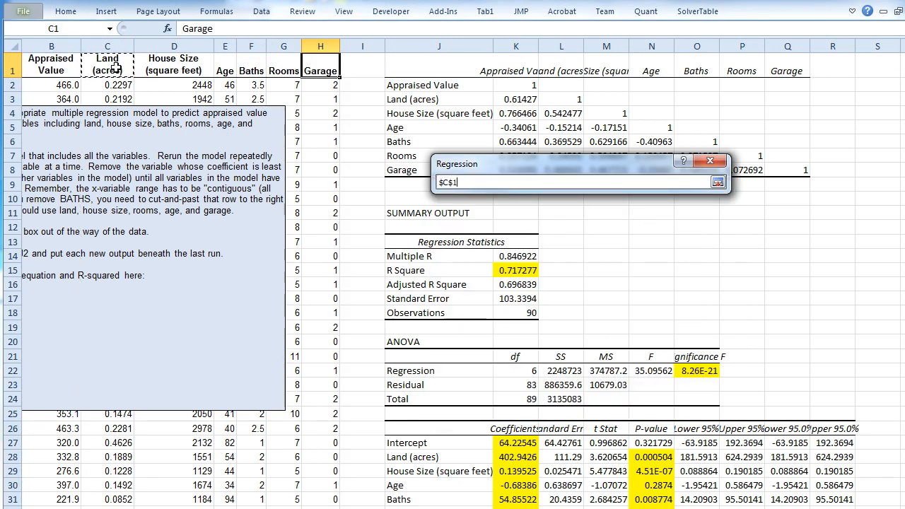
pyautogui.hotkey('shift', 'Right')
pyautogui.hotkey('shift', 'Right')
pyautogui.hotkey('shift', 'Right')
pyautogui.hotkey('ctrl', 'shift', 'Down')
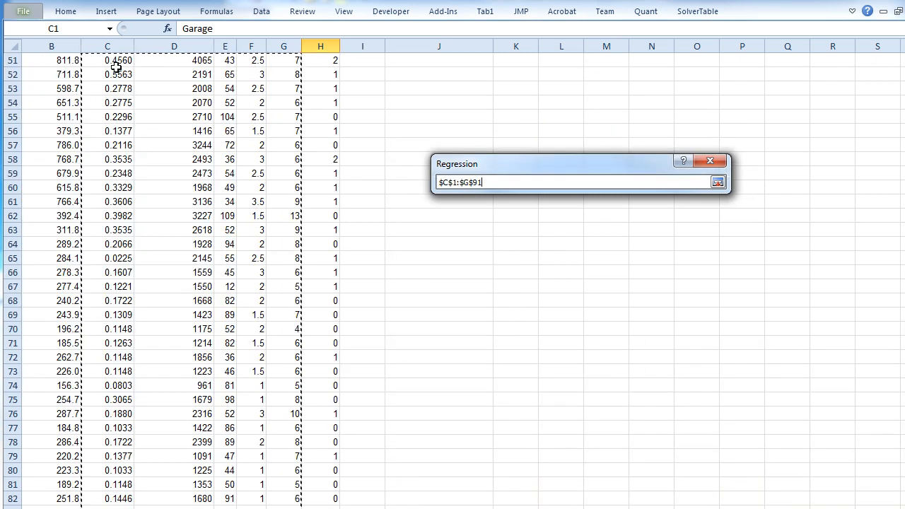
pyautogui.scroll(17, 253, 177)
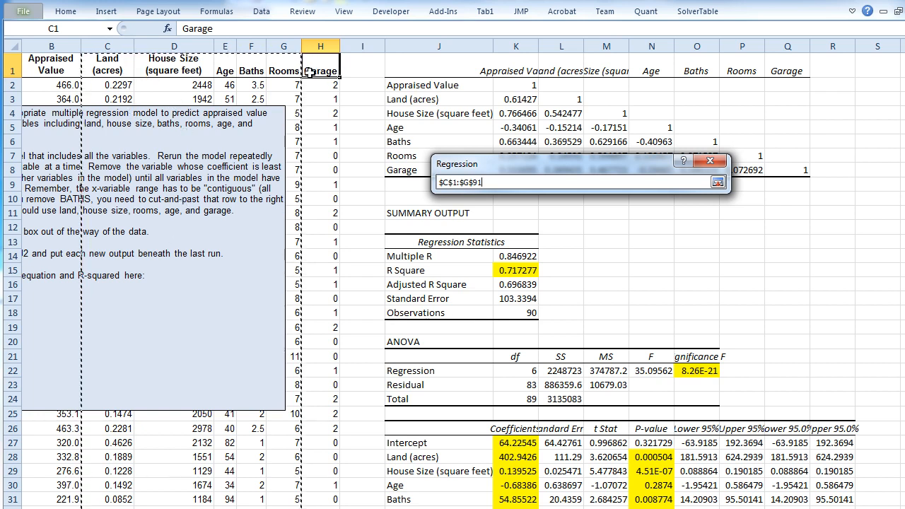
pyautogui.click(717, 183)
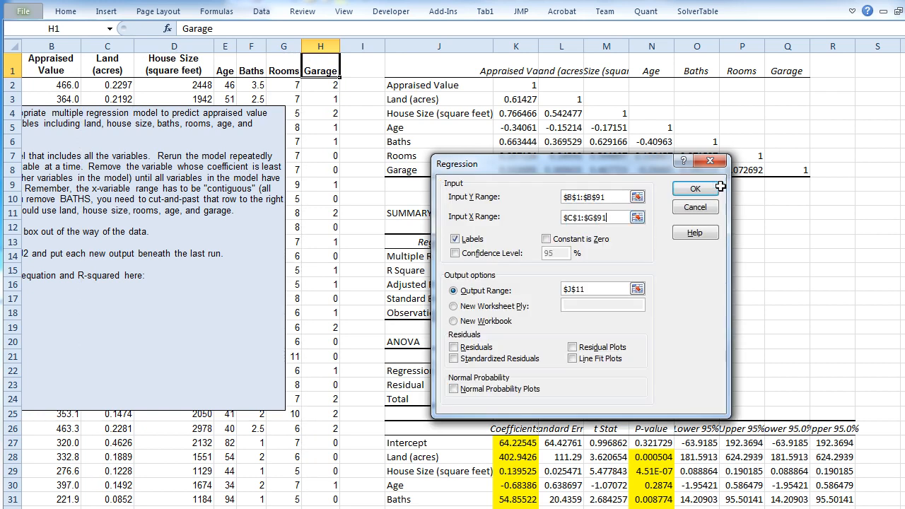
# - Set the regression's Output Range to $J$36, beneath the first output, and run the analysis
pyautogui.click(637, 289)
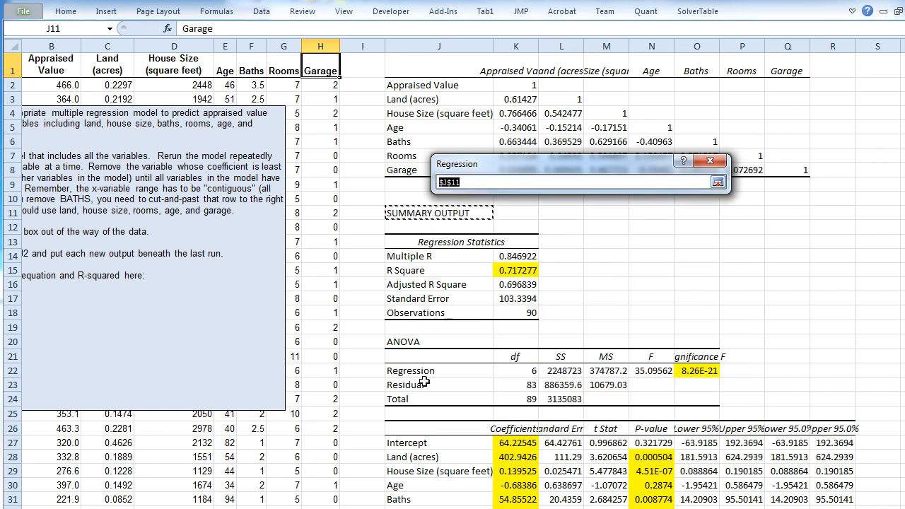
pyautogui.scroll(-6, 439, 342)
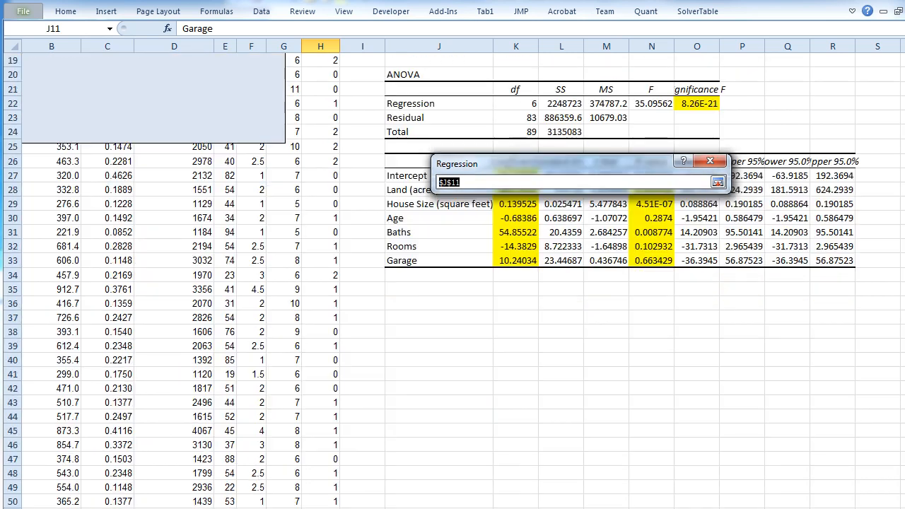
pyautogui.click(439, 302)
pyautogui.scroll(-2, 439, 301)
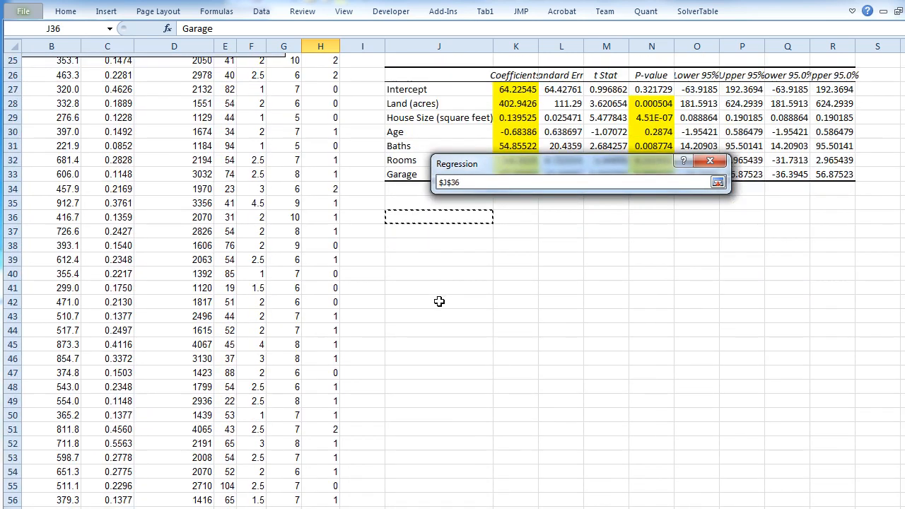
pyautogui.click(719, 182)
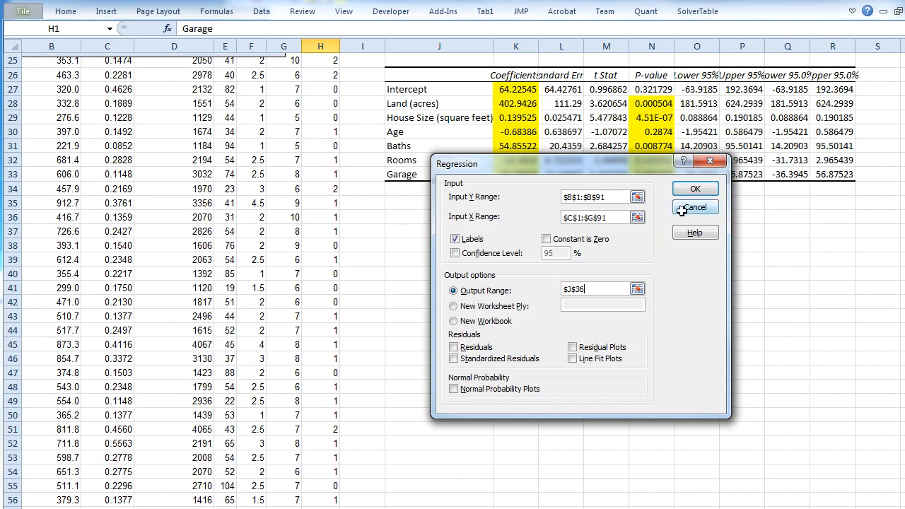
pyautogui.click(696, 187)
# - Highlight the second model's regression coefficients in K52:K57 with yellow fill
pyautogui.scroll(-1, 669, 272)
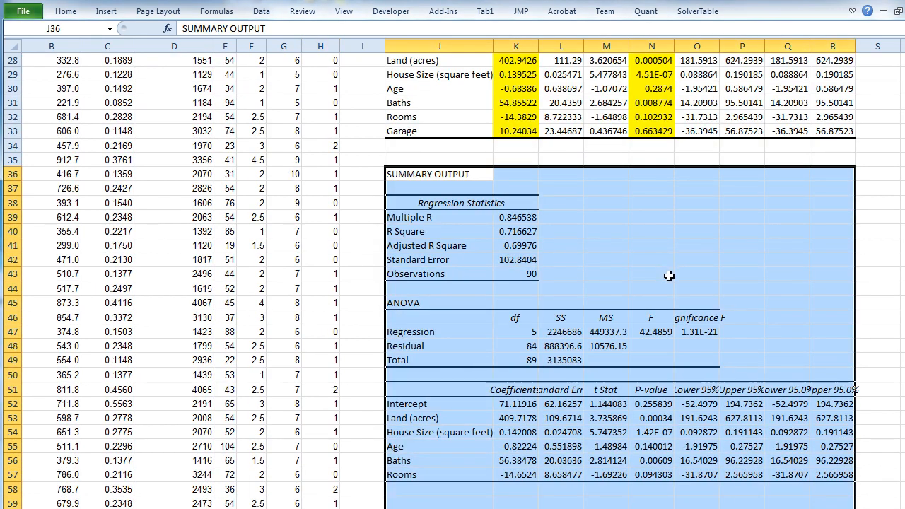
pyautogui.scroll(3, 669, 275)
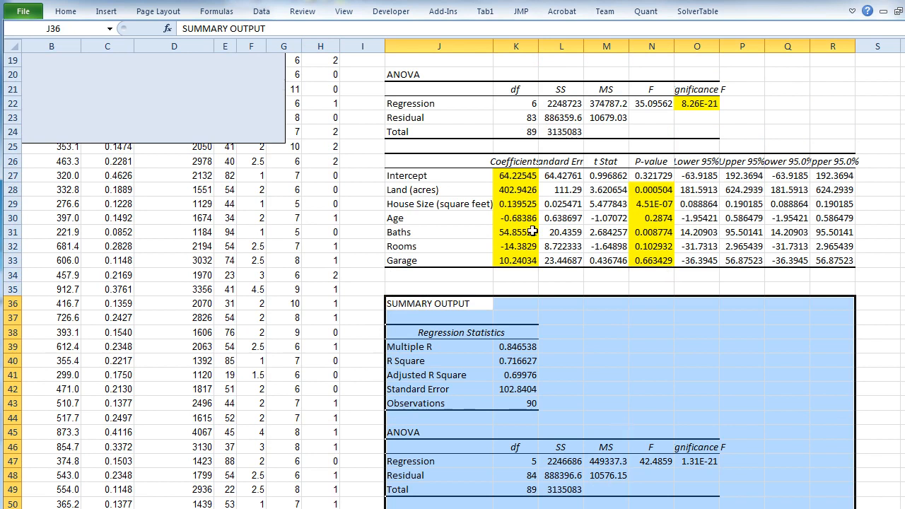
pyautogui.scroll(-3, 516, 283)
pyautogui.moveTo(516, 404); pyautogui.dragTo(514, 470)
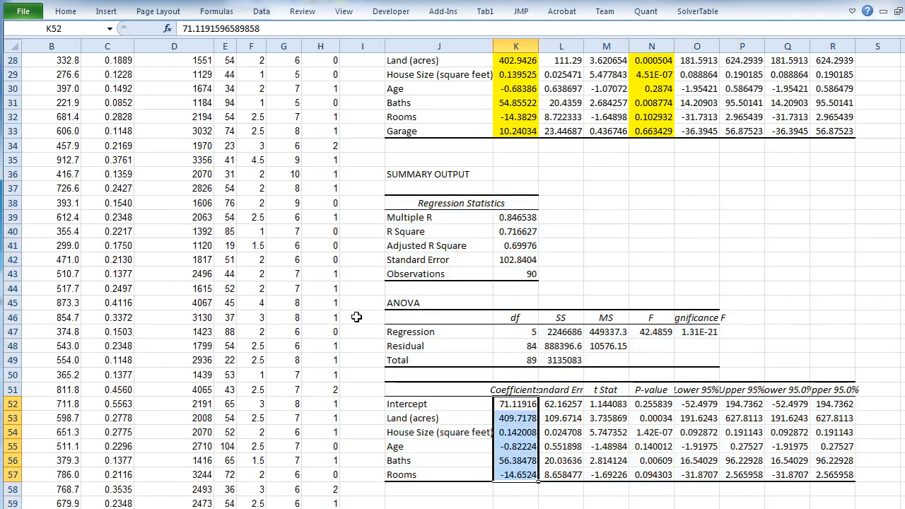
pyautogui.click(65, 11)
pyautogui.click(216, 55)
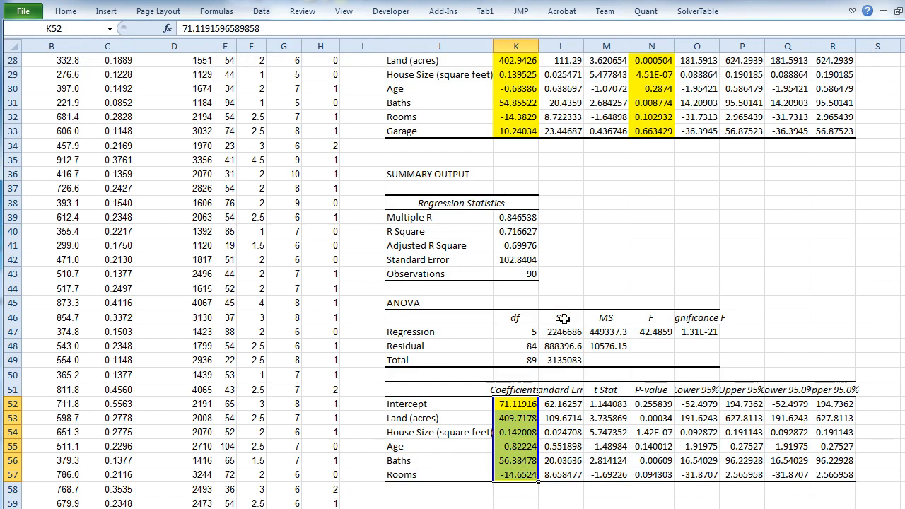
# - Compare the coefficients of the first regression output with those of the model without Garage
pyautogui.click(523, 63)
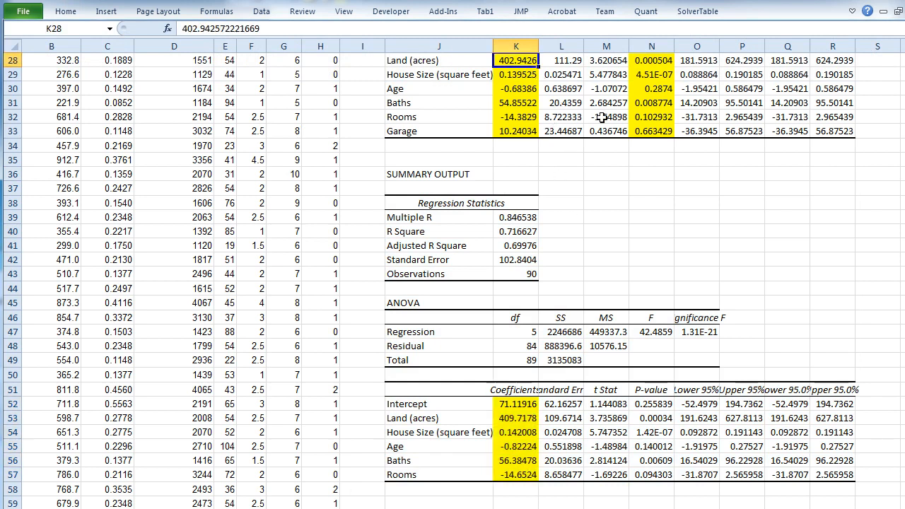
pyautogui.click(903, 55)
pyautogui.click(902, 54)
pyautogui.click(902, 54)
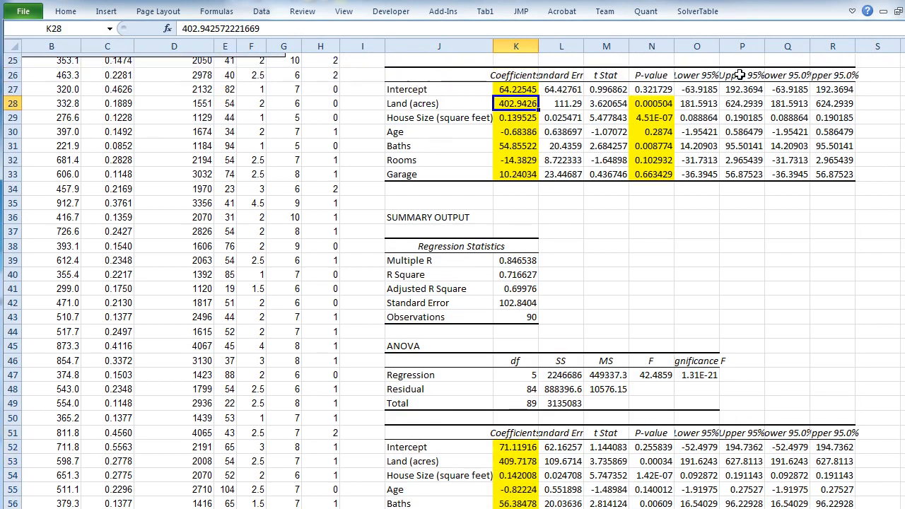
pyautogui.scroll(-1, 712, 97)
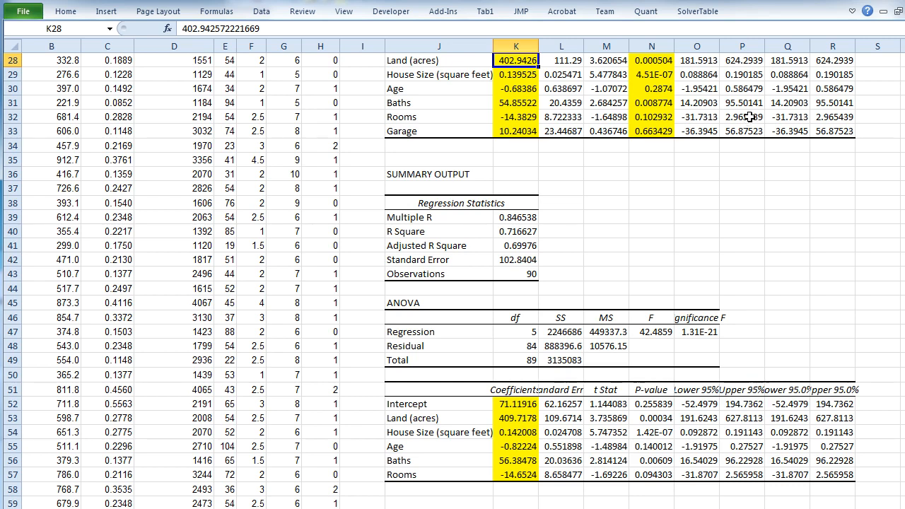
# - Highlight the second model's R Square value in K40 with yellow fill
pyautogui.scroll(1, 888, 64)
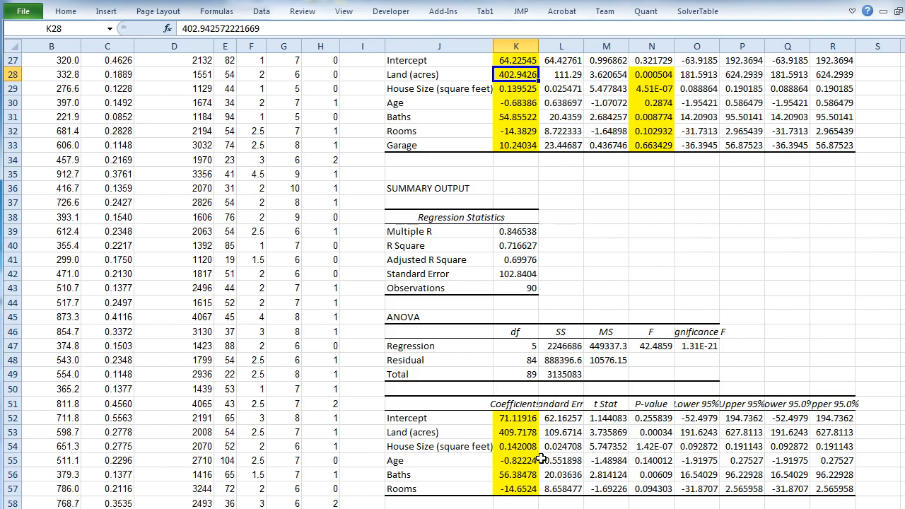
pyautogui.scroll(5, 569, 391)
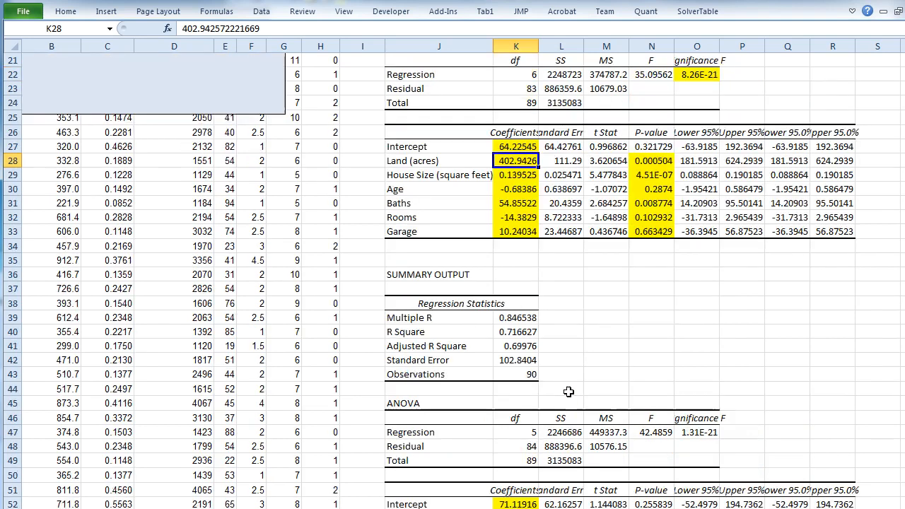
pyautogui.click(523, 461)
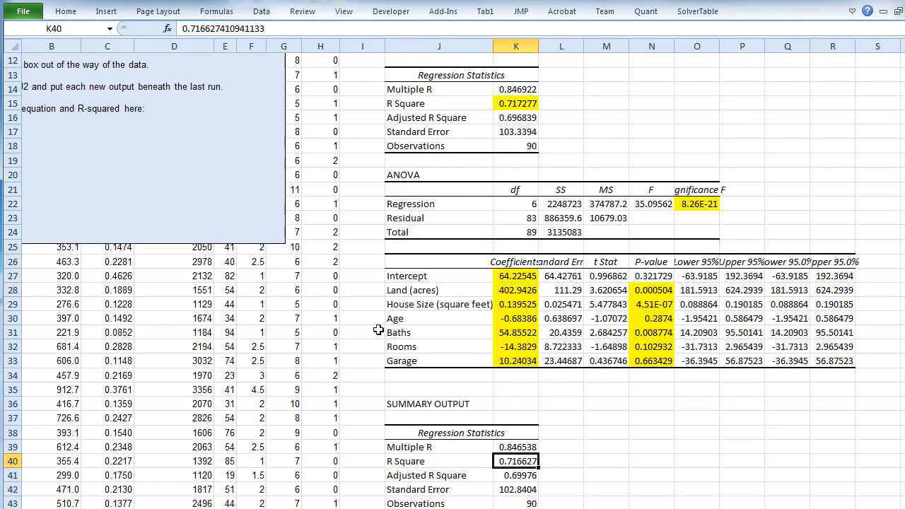
pyautogui.click(67, 13)
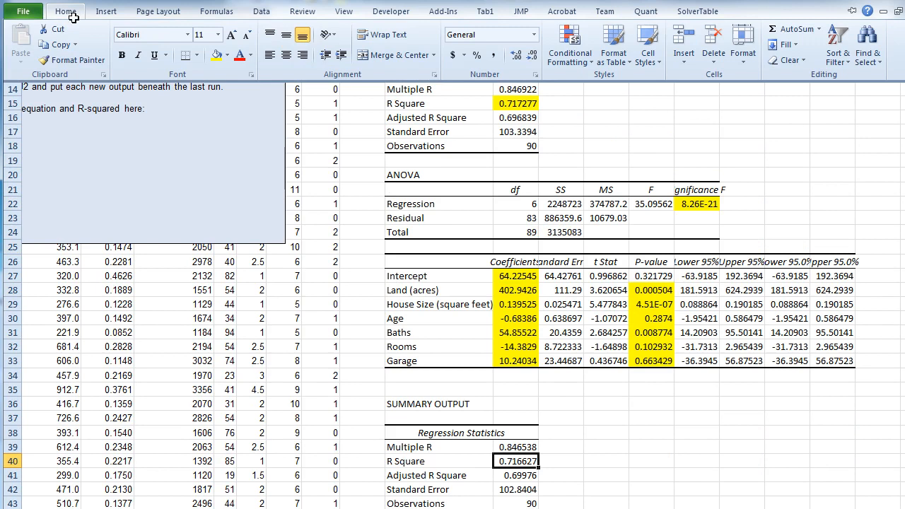
pyautogui.click(215, 54)
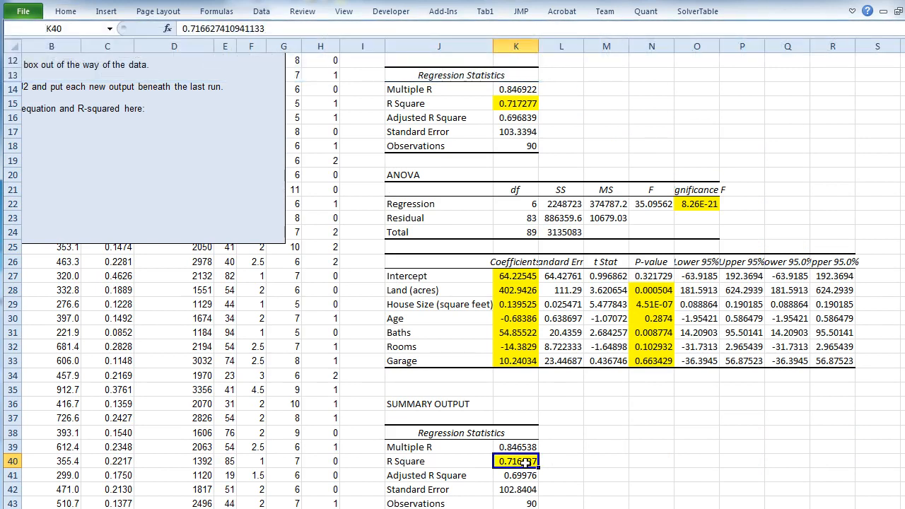
# - Compare the R Square values of the two models and recheck Garage's P-value in the first output
pyautogui.click(527, 103)
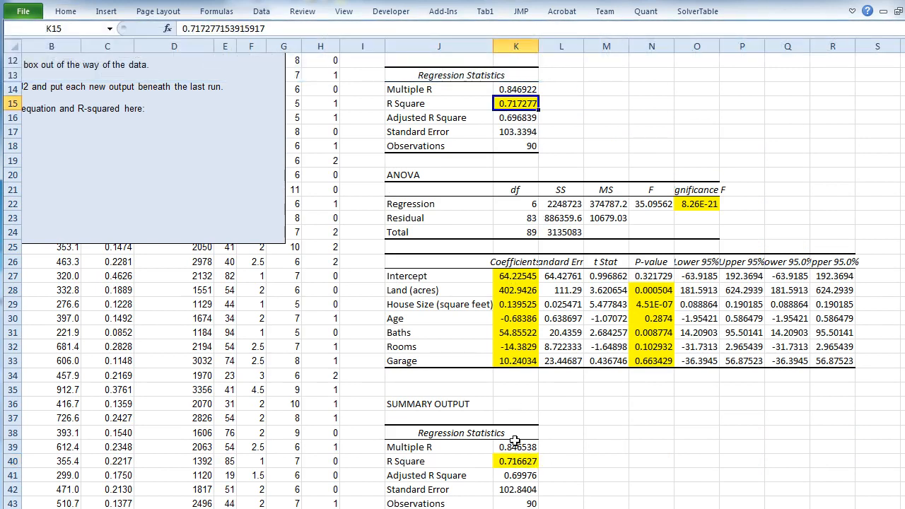
pyautogui.click(515, 463)
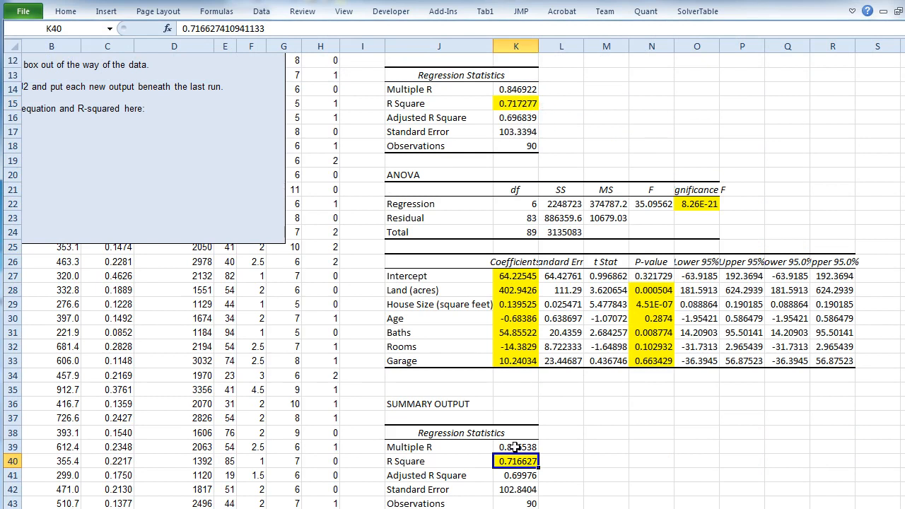
pyautogui.scroll(-6, 643, 455)
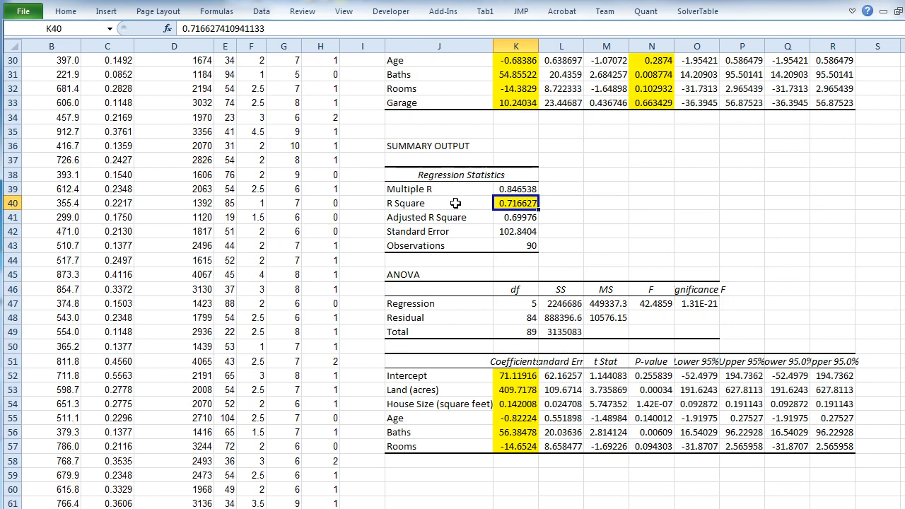
pyautogui.click(639, 104)
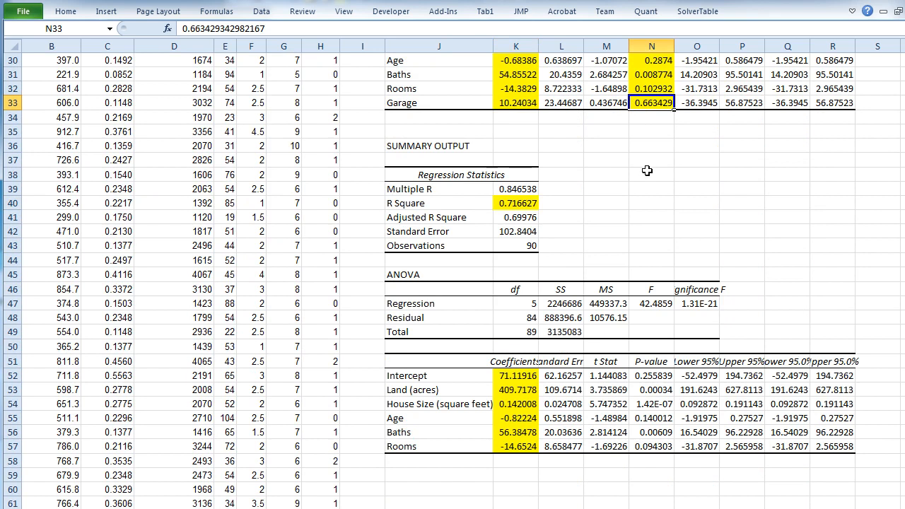
# - Highlight the second model's Significance F value in O47 with yellow fill
pyautogui.click(523, 104)
pyautogui.click(651, 106)
pyautogui.click(703, 300)
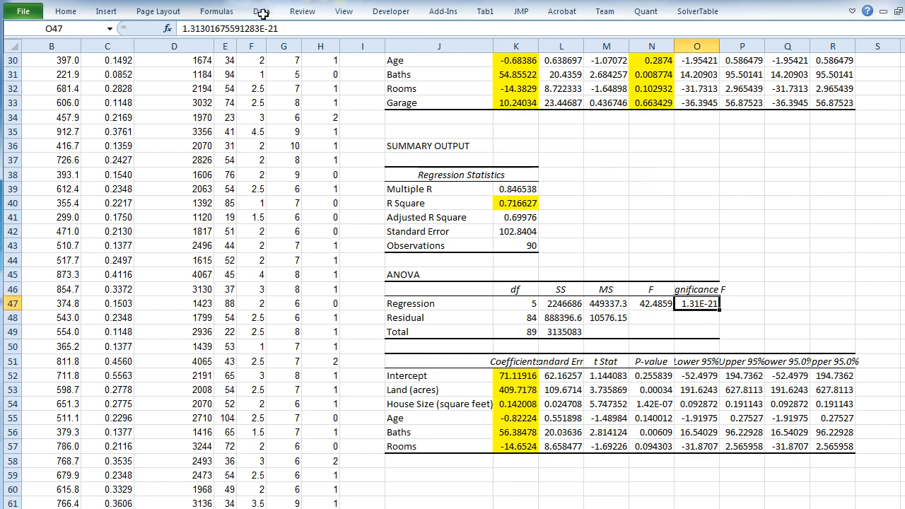
pyautogui.click(65, 11)
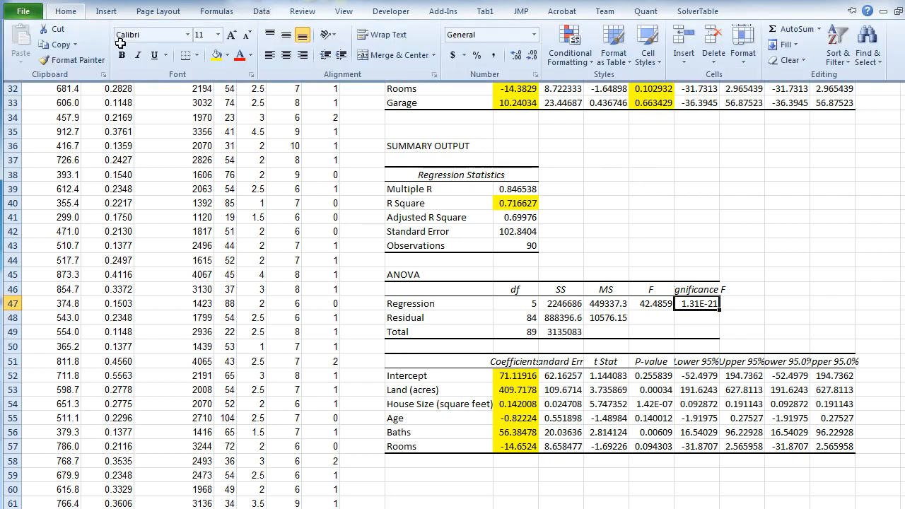
pyautogui.click(218, 54)
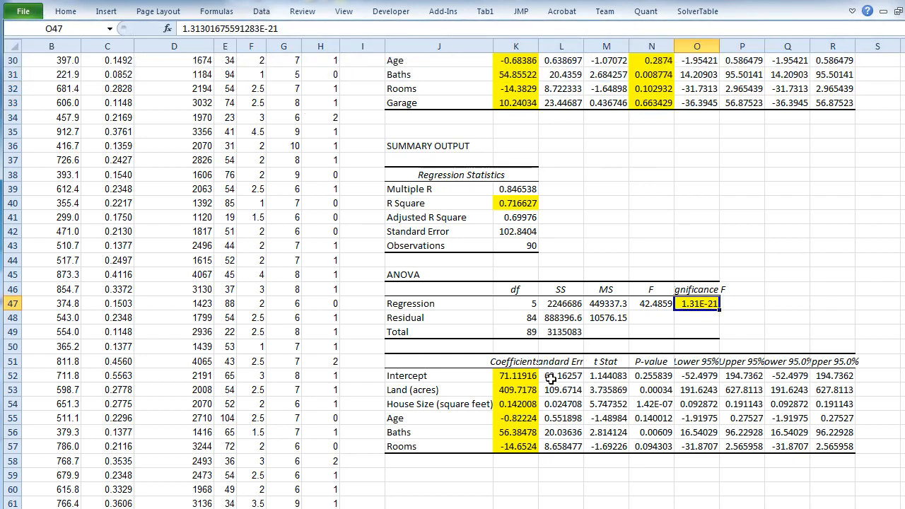
# - Highlight the second model's P-values for the independent variables in N53:N57 with yellow fill
pyautogui.moveTo(507, 376); pyautogui.dragTo(518, 447)
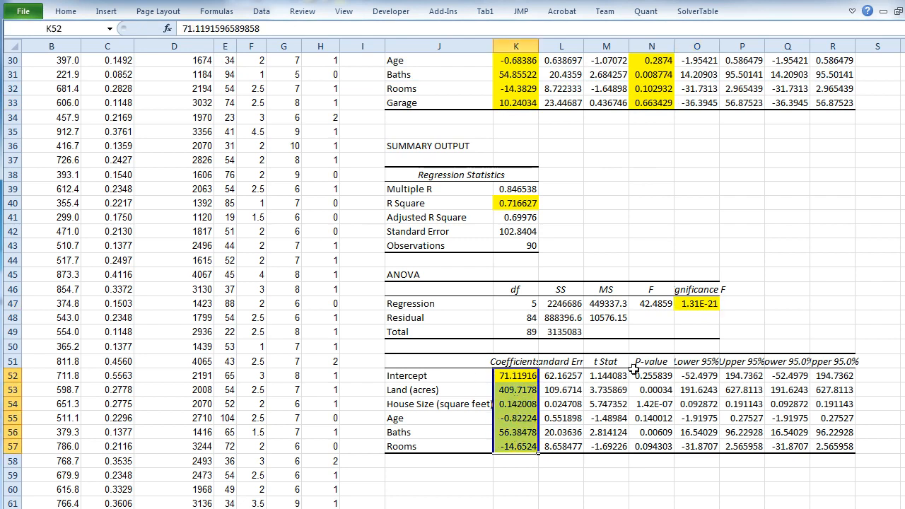
pyautogui.moveTo(648, 387); pyautogui.dragTo(651, 447)
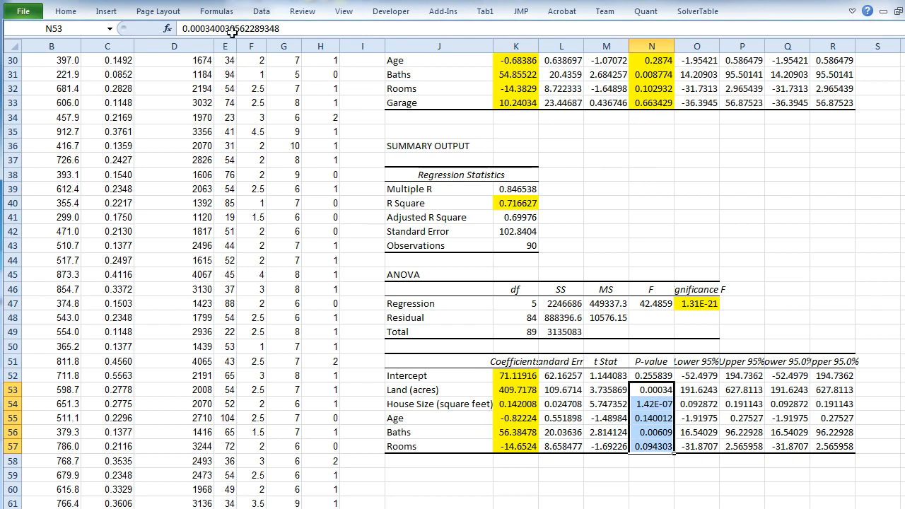
pyautogui.click(66, 12)
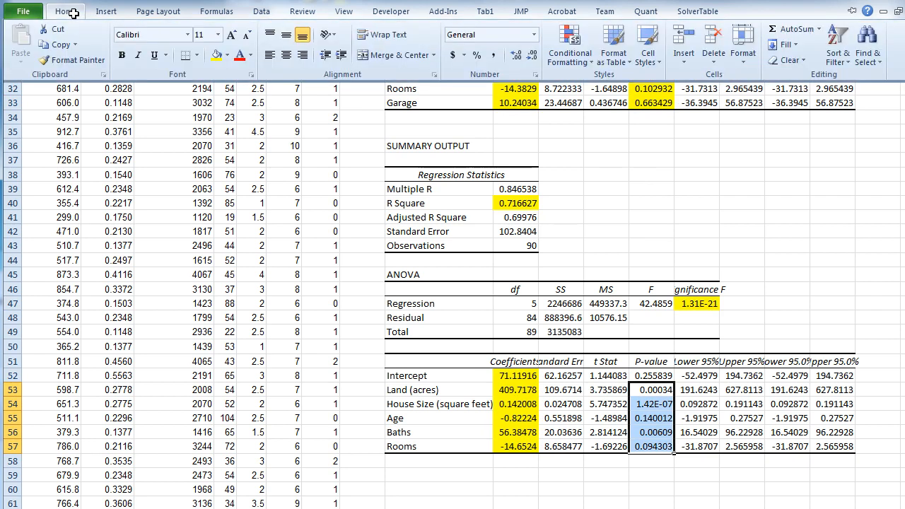
pyautogui.click(214, 57)
# - Examine the second model's P-values one by one to identify the least significant variable
pyautogui.scroll(-1, 464, 274)
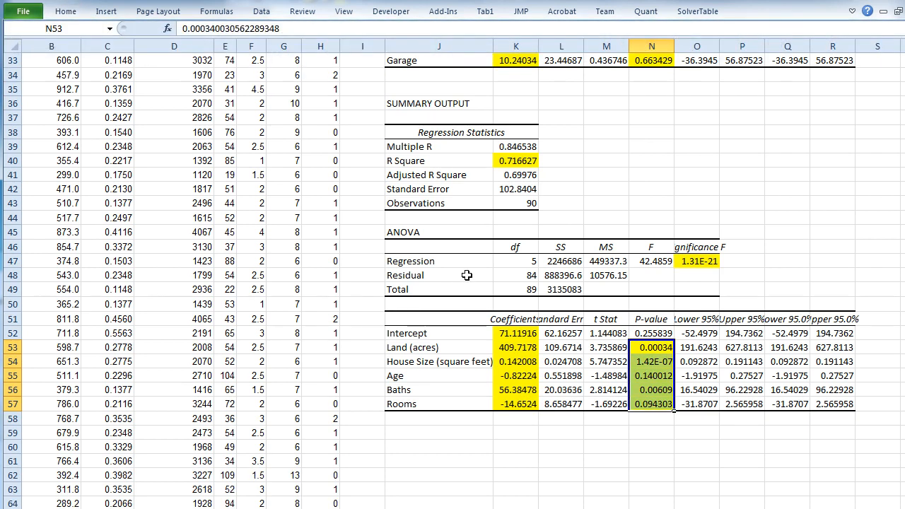
pyautogui.click(651, 347)
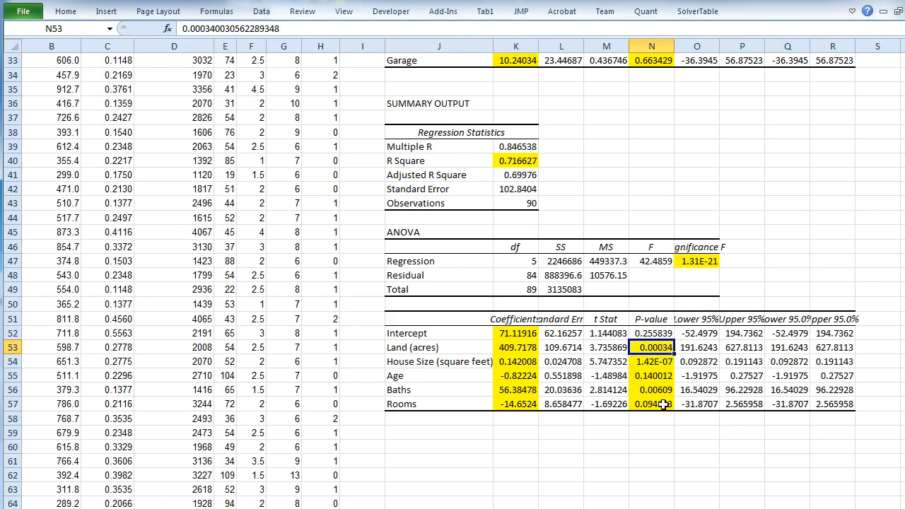
pyautogui.click(661, 377)
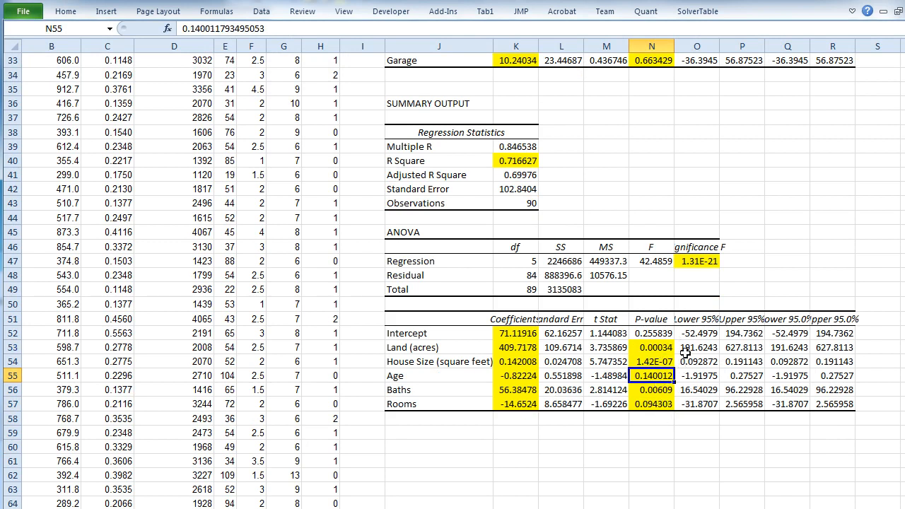
pyautogui.click(658, 348)
pyautogui.click(658, 361)
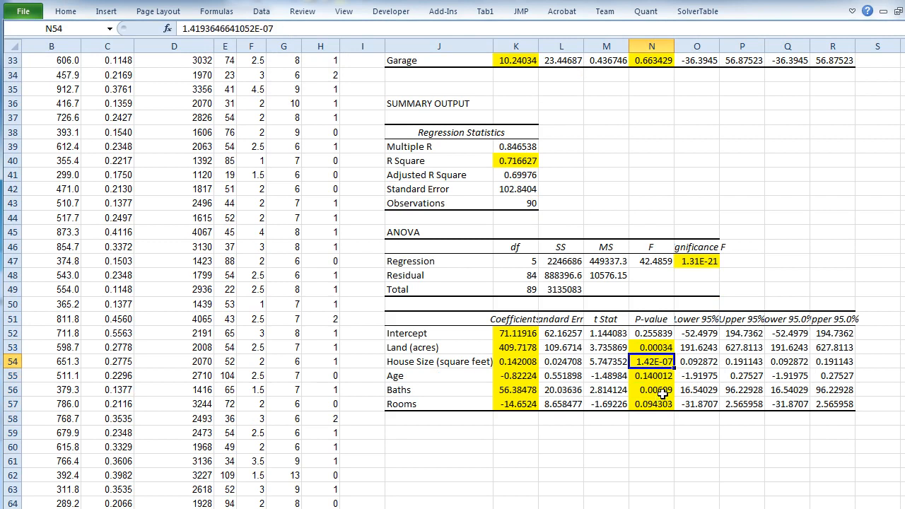
pyautogui.click(661, 393)
pyautogui.click(661, 405)
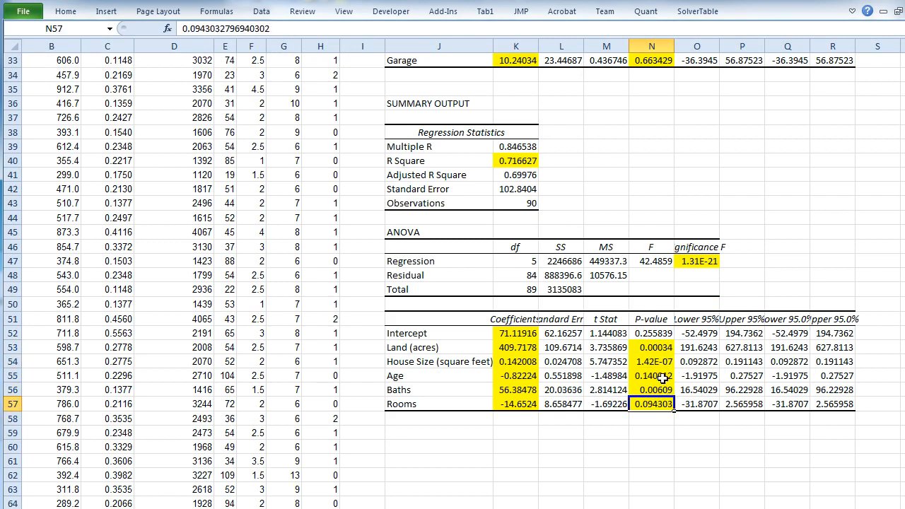
pyautogui.click(664, 374)
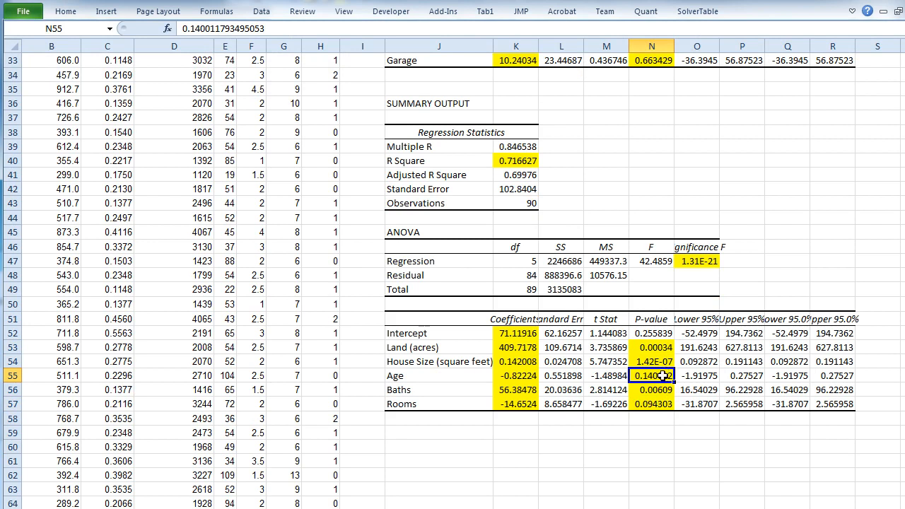
# - Move the Age column between Rooms and Garage so that the remaining predictor columns stay contiguous
pyautogui.scroll(11, 661, 375)
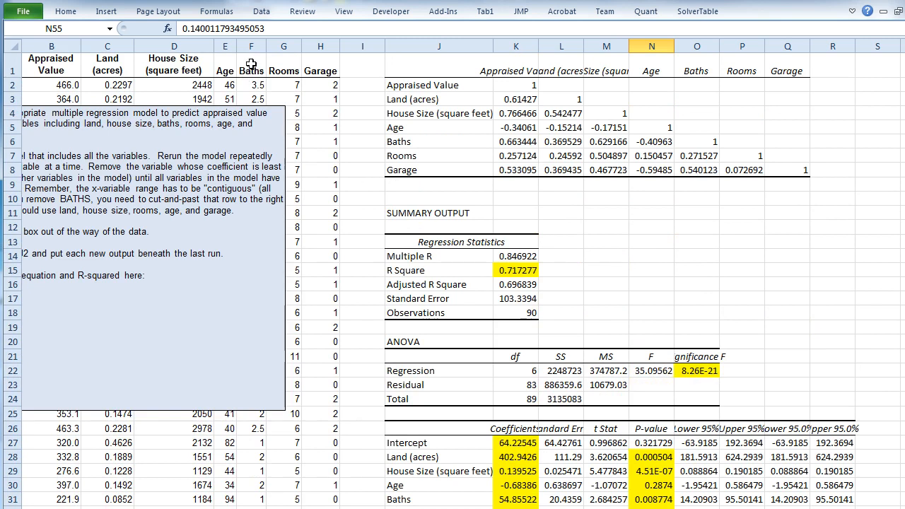
pyautogui.click(224, 60)
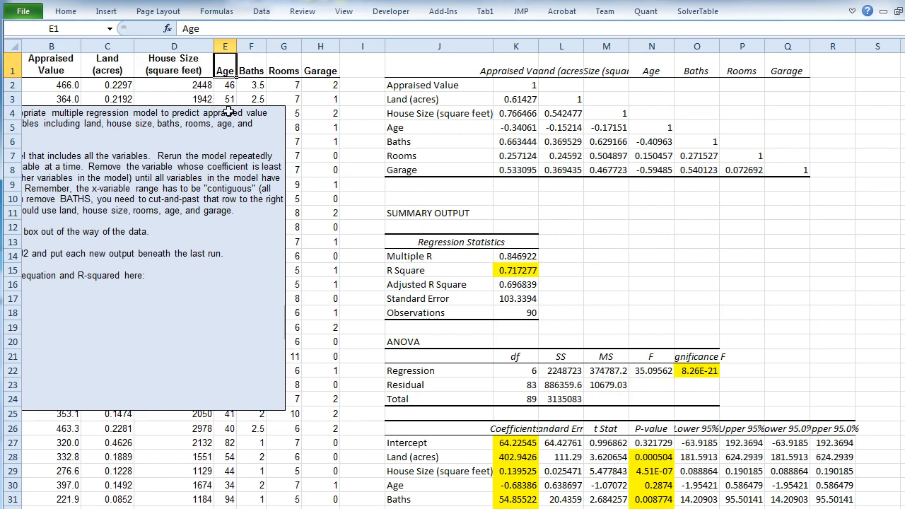
pyautogui.click(226, 48)
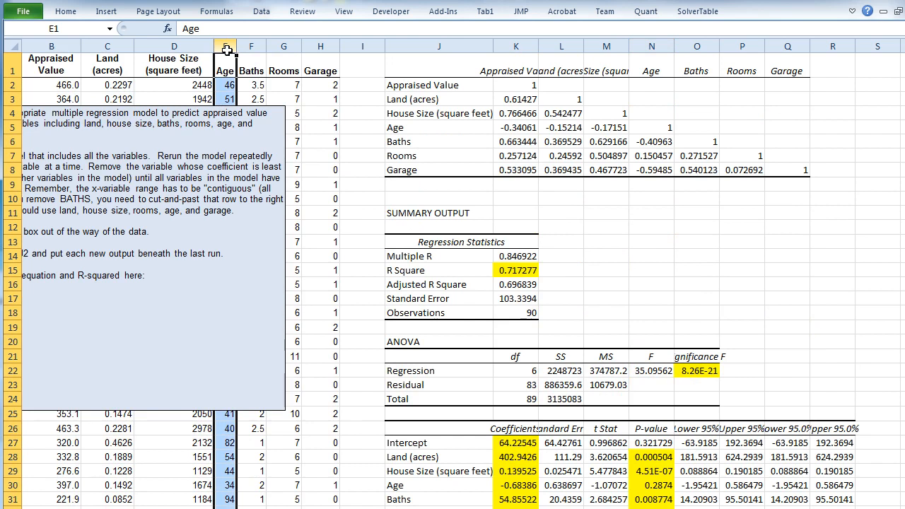
pyautogui.rightClick(226, 48)
pyautogui.click(239, 58)
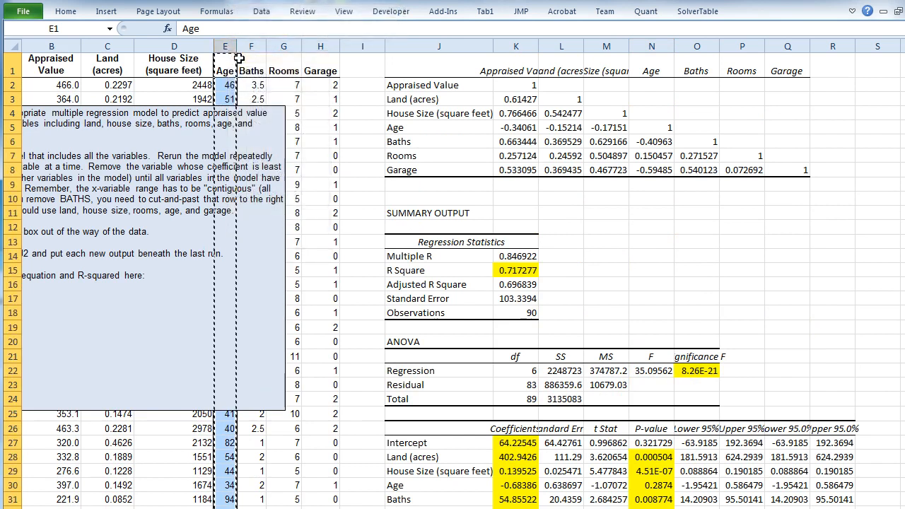
pyautogui.click(318, 46)
pyautogui.rightClick(318, 48)
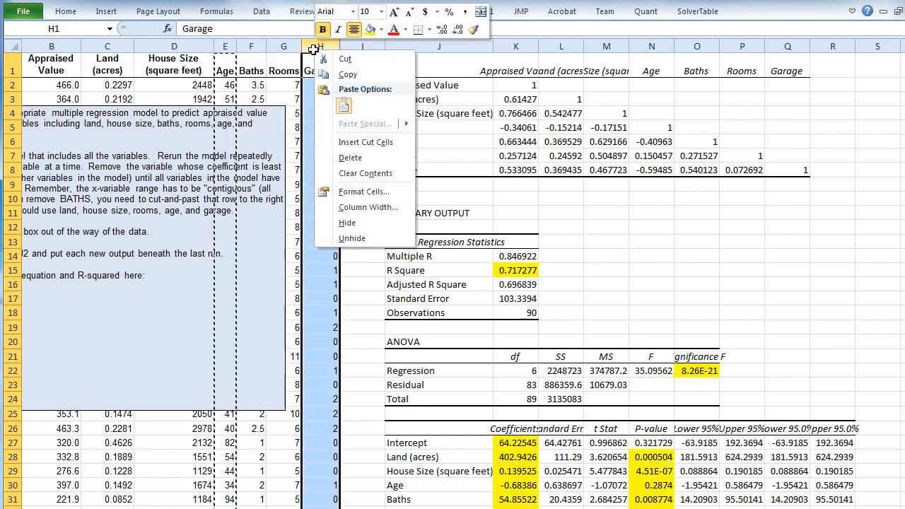
pyautogui.click(341, 141)
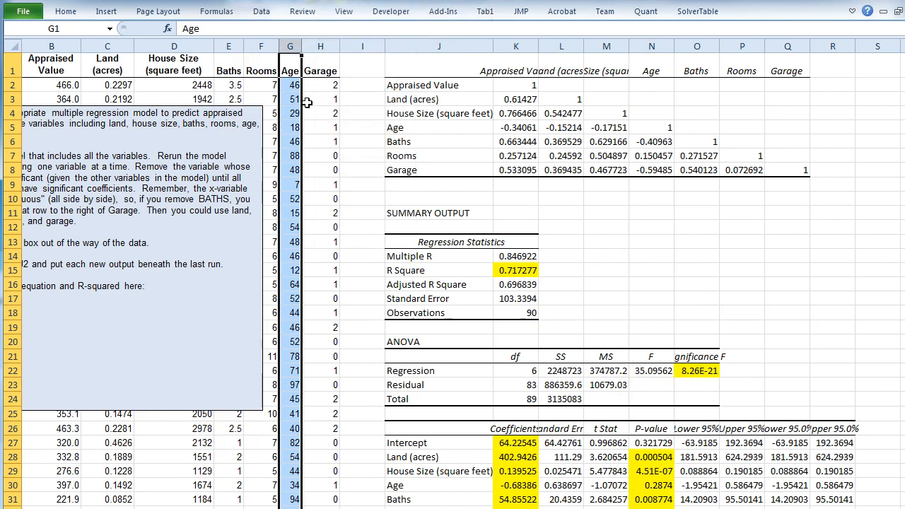
# - Start a new Regression analysis and set the X range to $C$1:$F$91, leaving out Age and Garage
pyautogui.click(116, 65)
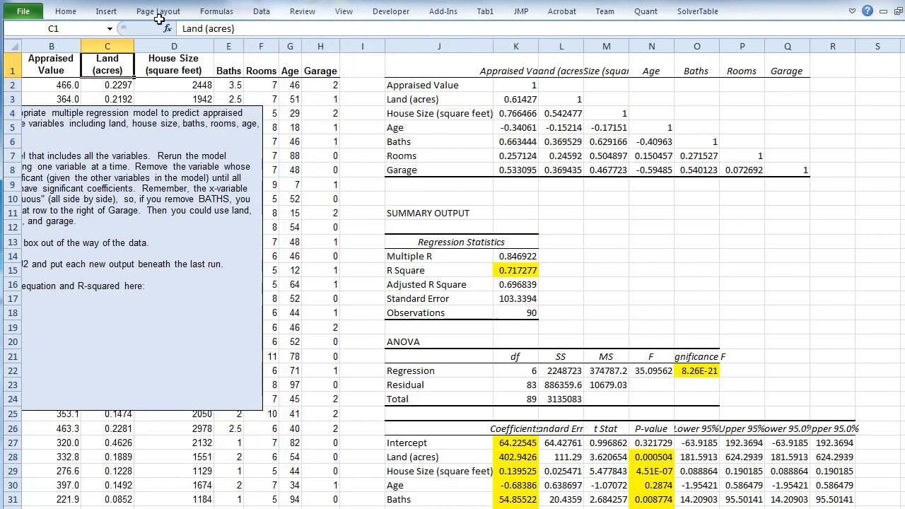
pyautogui.click(258, 11)
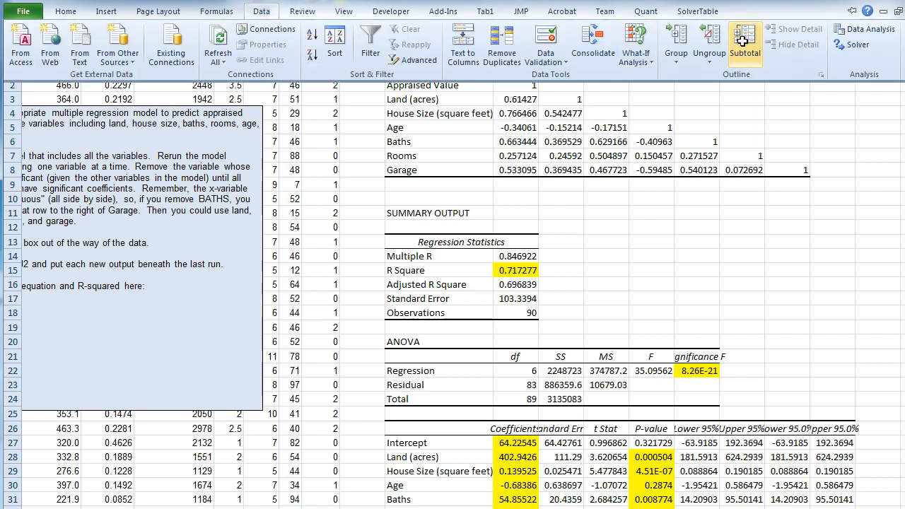
pyautogui.click(864, 29)
pyautogui.click(687, 251)
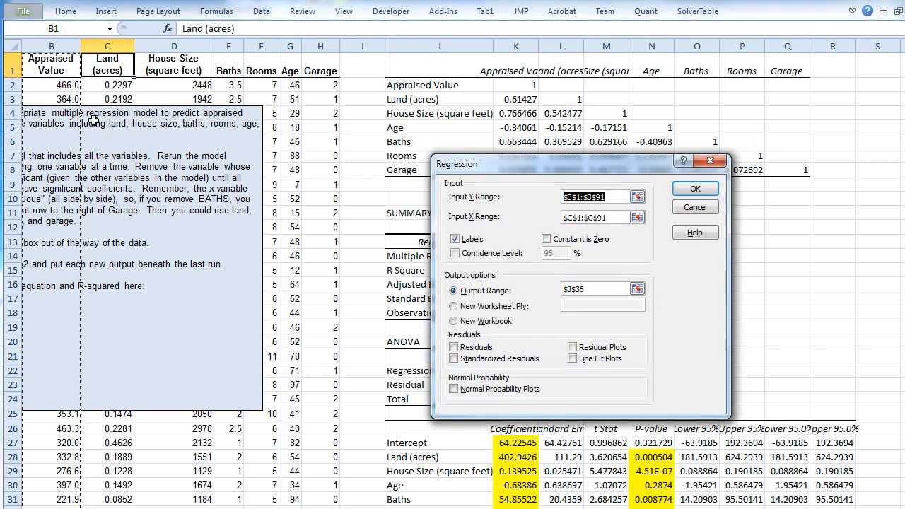
pyautogui.press('Tab')
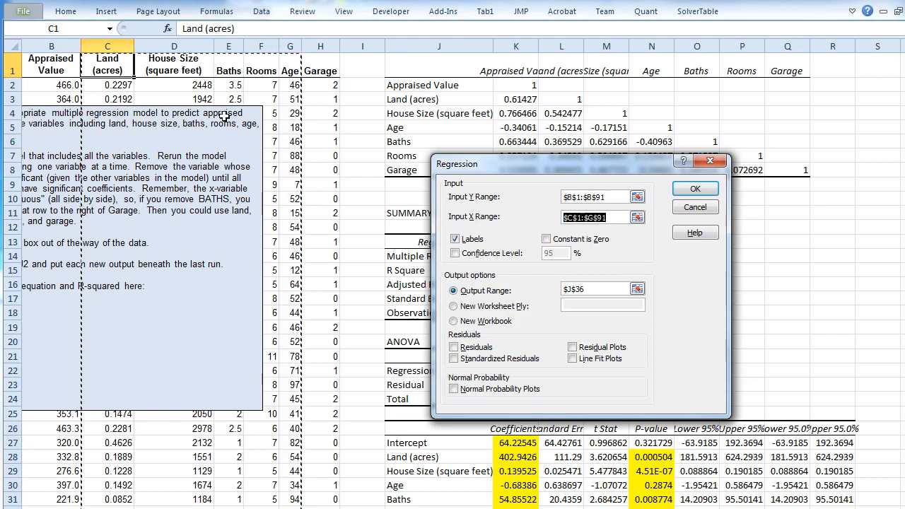
pyautogui.click(114, 69)
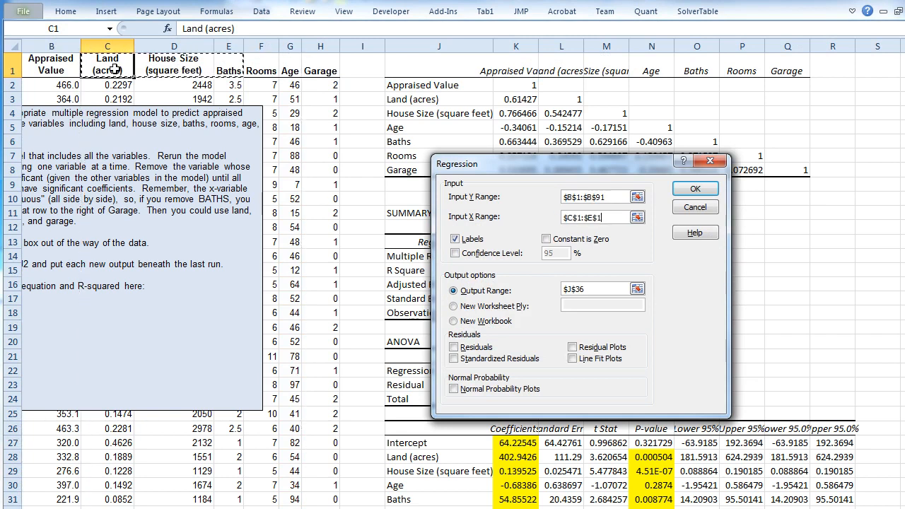
pyautogui.hotkey('ctrl', 'shift', 'Down')
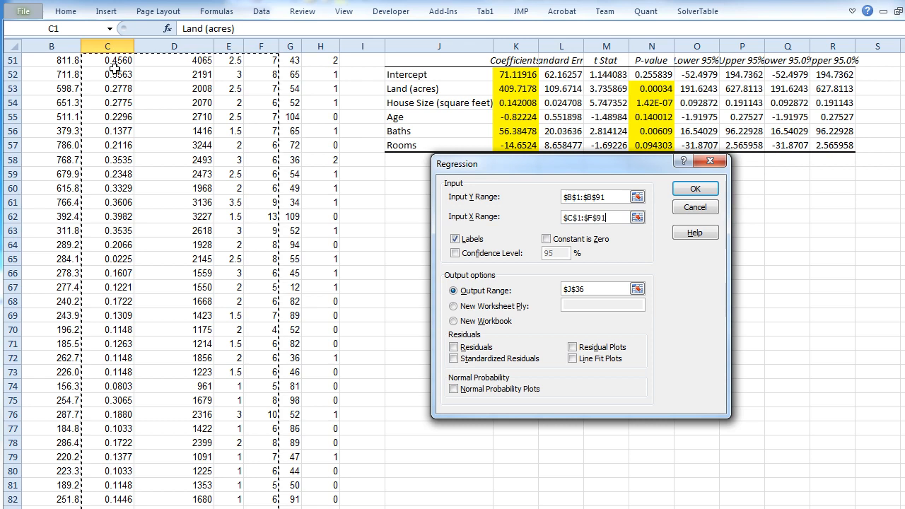
pyautogui.scroll(-6, 196, 191)
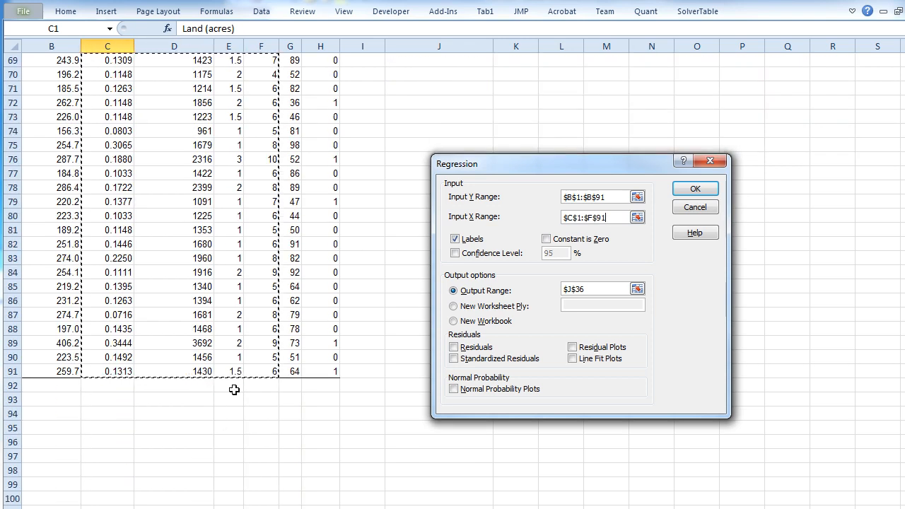
# - Set the regression's output range to $J$60, below the second model's output, and run the analysis
pyautogui.click(636, 289)
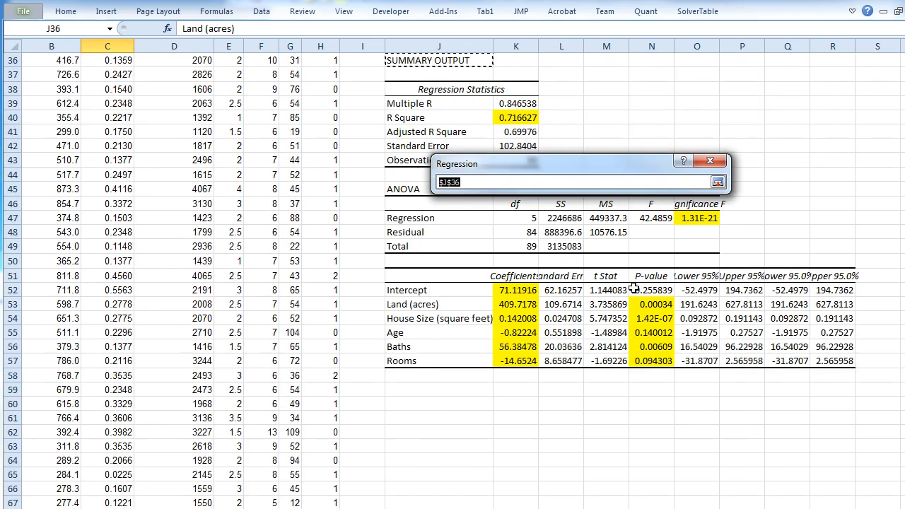
pyautogui.click(461, 405)
pyautogui.scroll(-6, 463, 399)
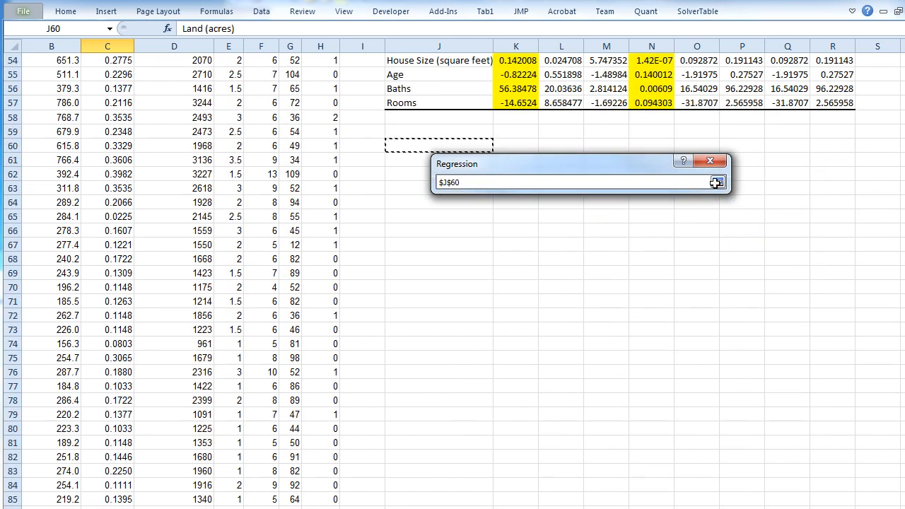
pyautogui.click(715, 182)
pyautogui.click(701, 184)
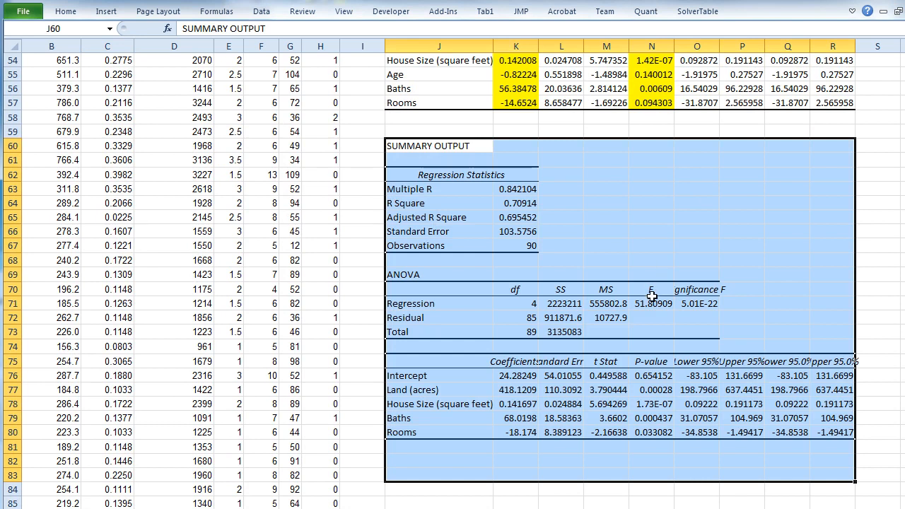
# - Compare the third model's intercept, Land and House Size coefficients with those of the second model
pyautogui.click(516, 375)
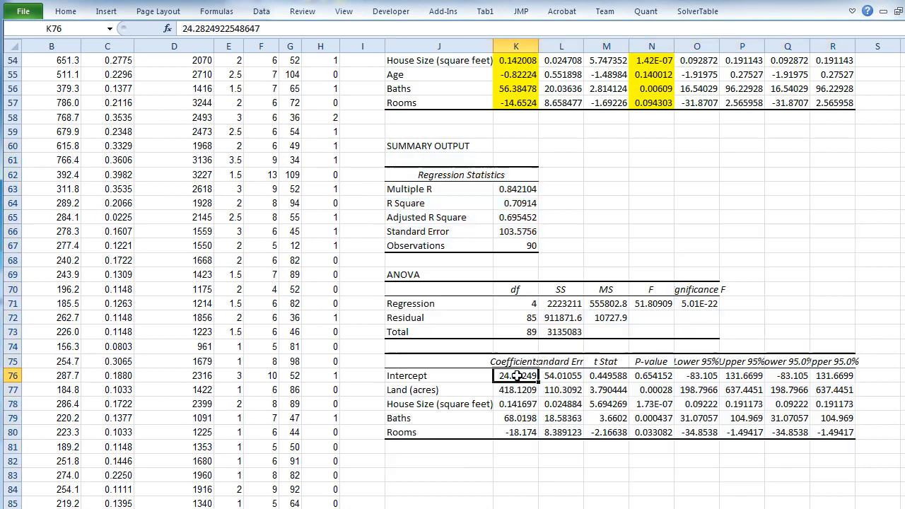
pyautogui.moveTo(454, 393); pyautogui.dragTo(453, 432)
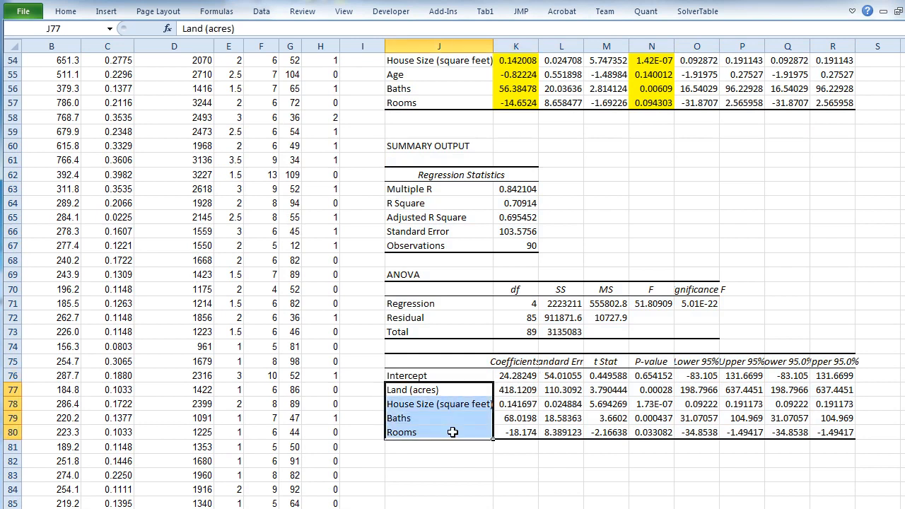
pyautogui.click(520, 379)
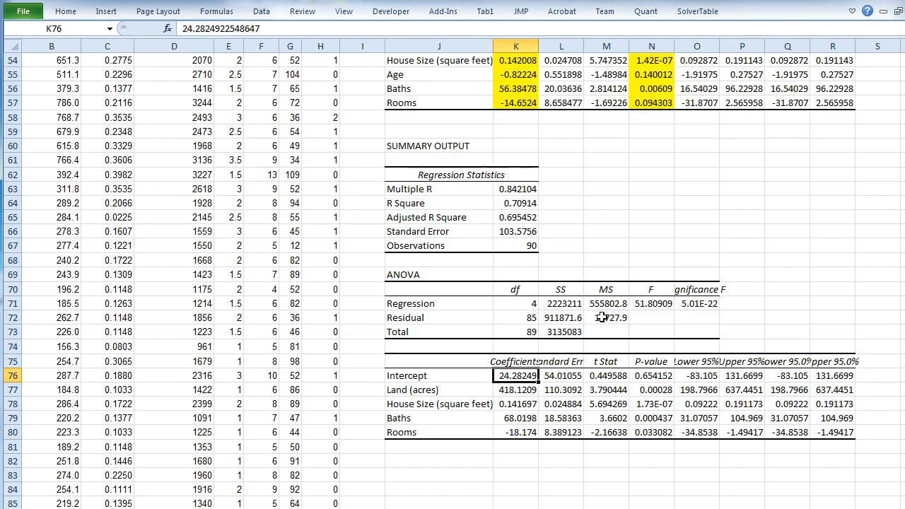
pyautogui.scroll(1, 601, 317)
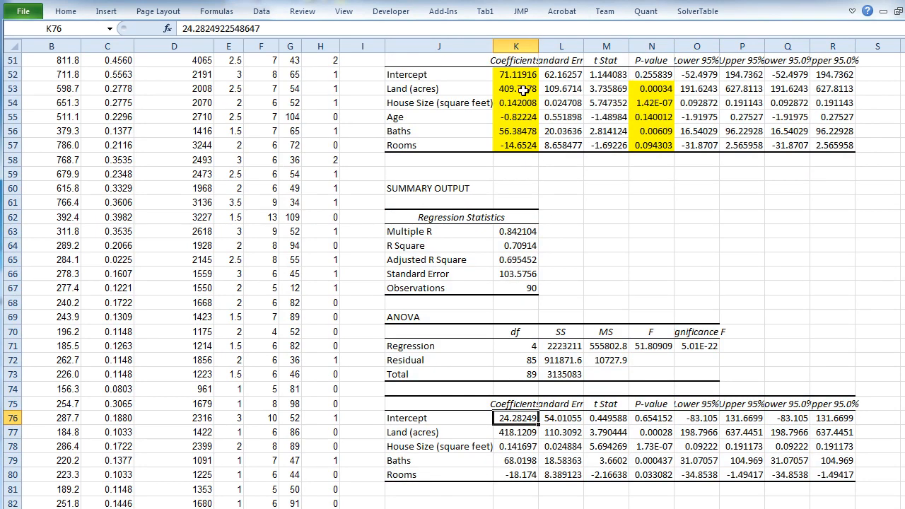
pyautogui.click(514, 431)
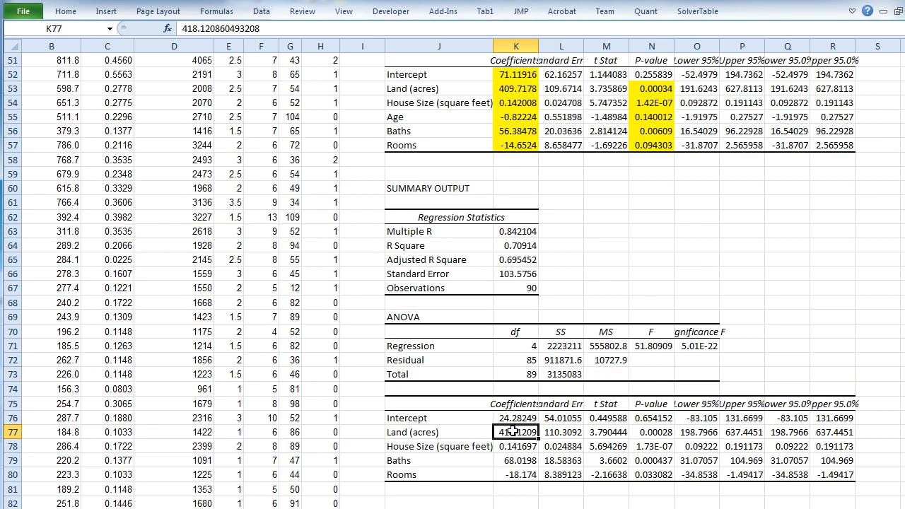
pyautogui.click(525, 88)
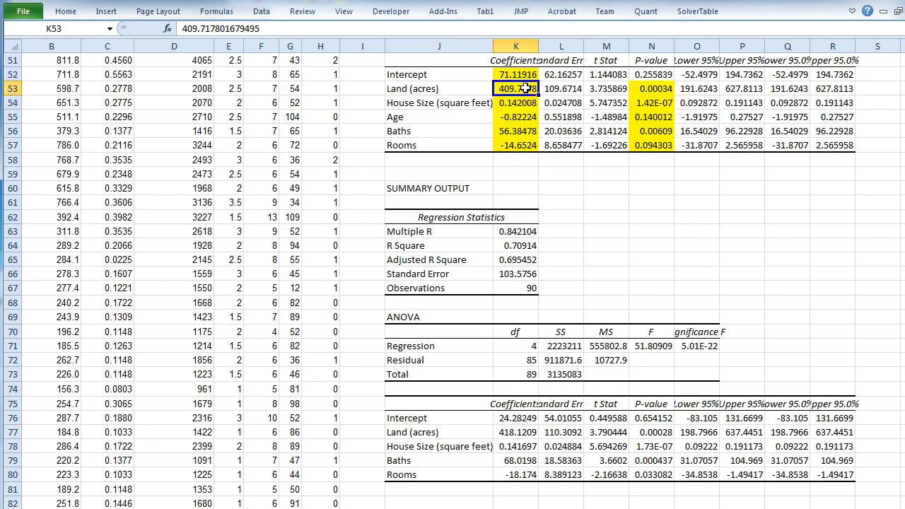
pyautogui.click(509, 432)
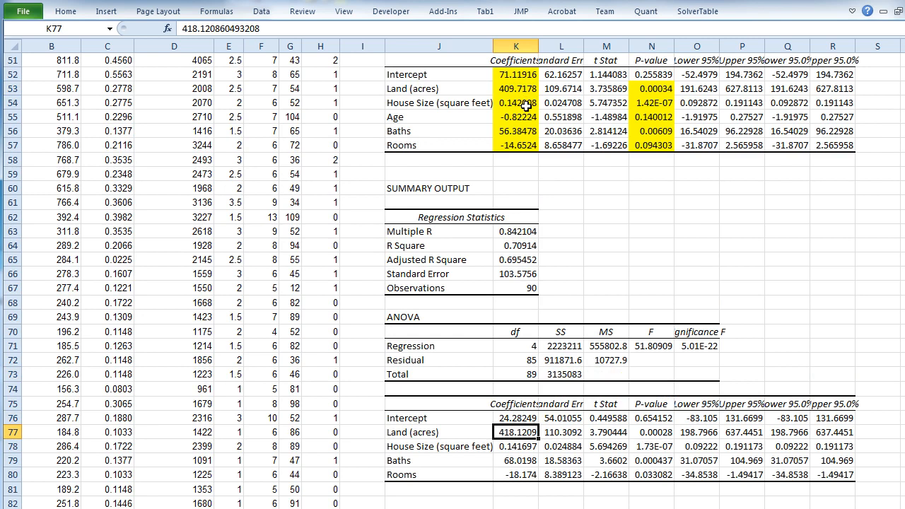
pyautogui.click(528, 104)
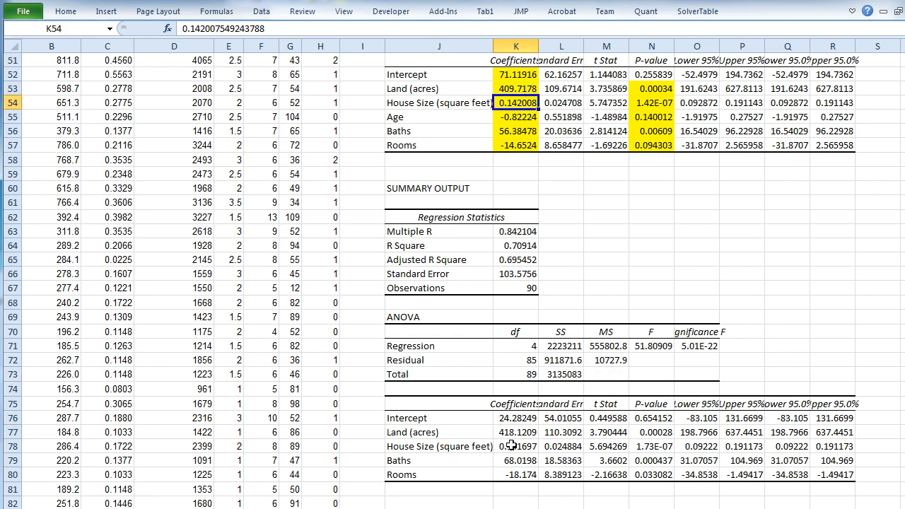
pyautogui.click(533, 446)
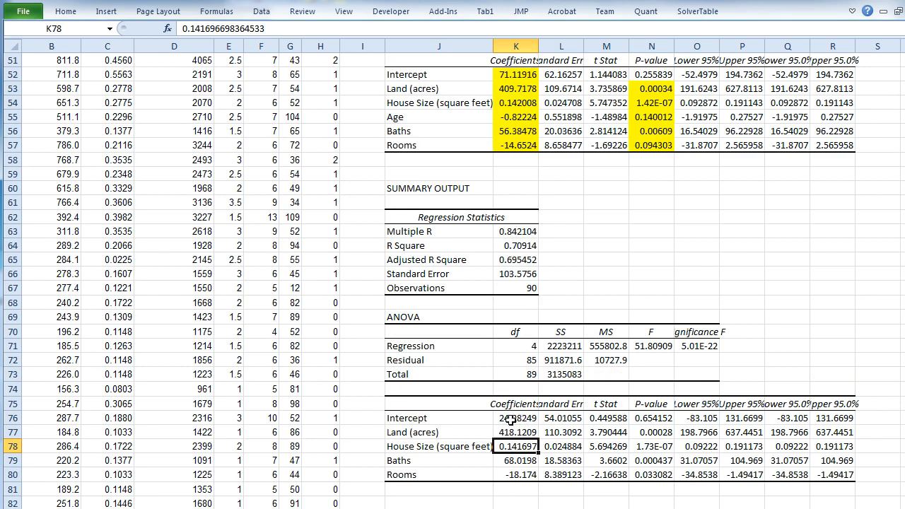
# - Highlight the third model's coefficients in K76:K80 with yellow fill
pyautogui.moveTo(515, 422); pyautogui.dragTo(518, 475)
pyautogui.click(64, 11)
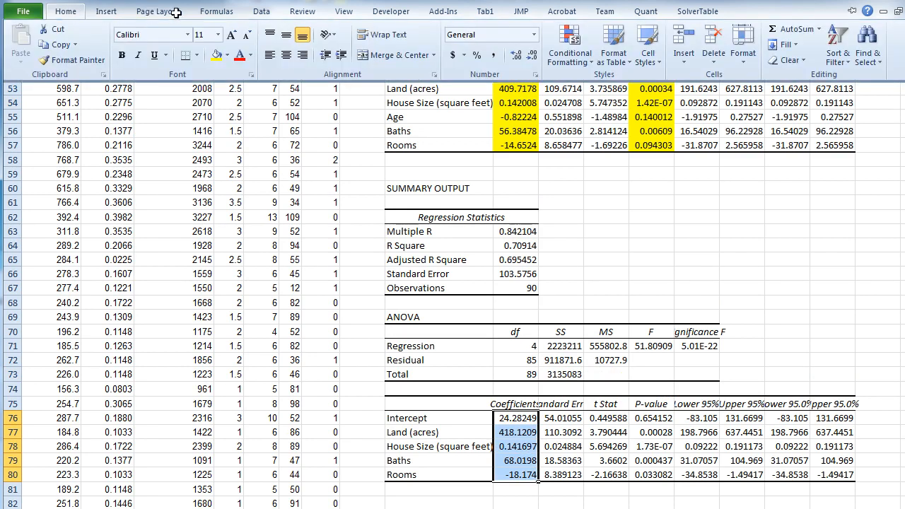
pyautogui.click(218, 54)
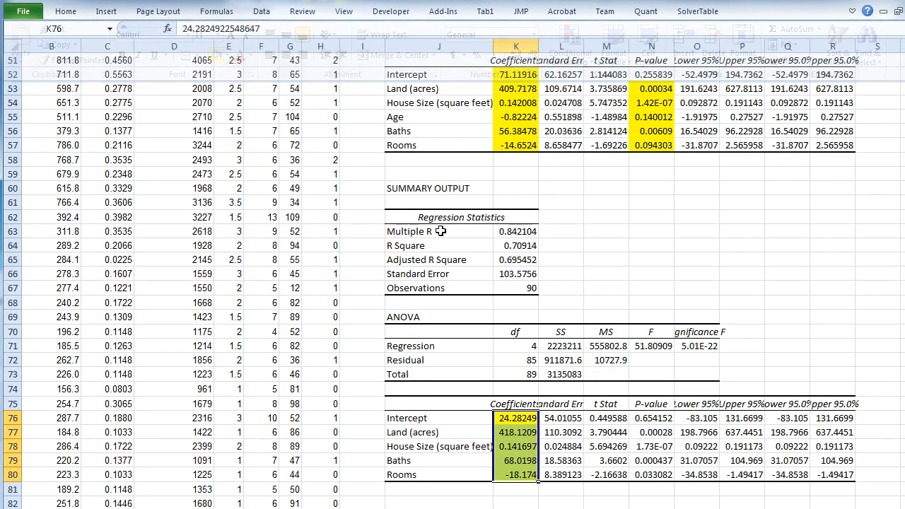
# - Compare the third model's R Square with the second model's and highlight it in K64 with yellow fill
pyautogui.click(516, 245)
pyautogui.scroll(3, 572, 276)
pyautogui.scroll(1, 573, 276)
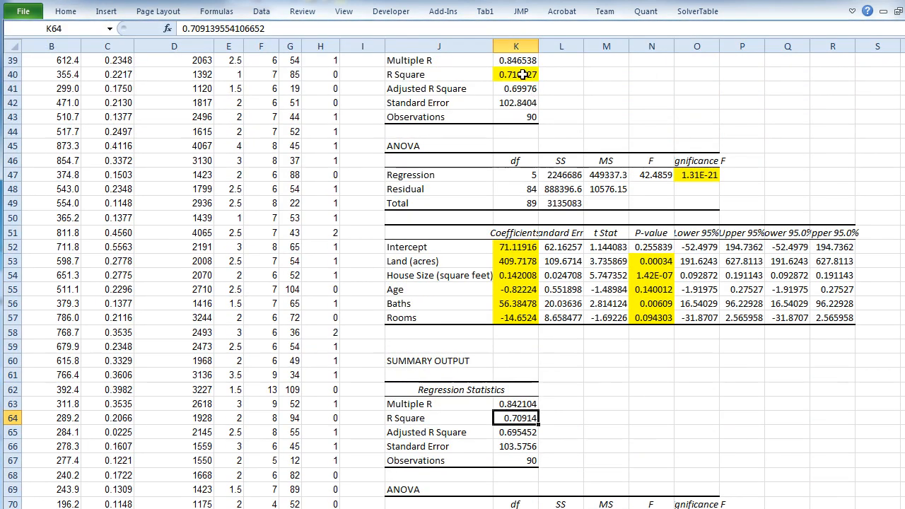
pyautogui.click(70, 11)
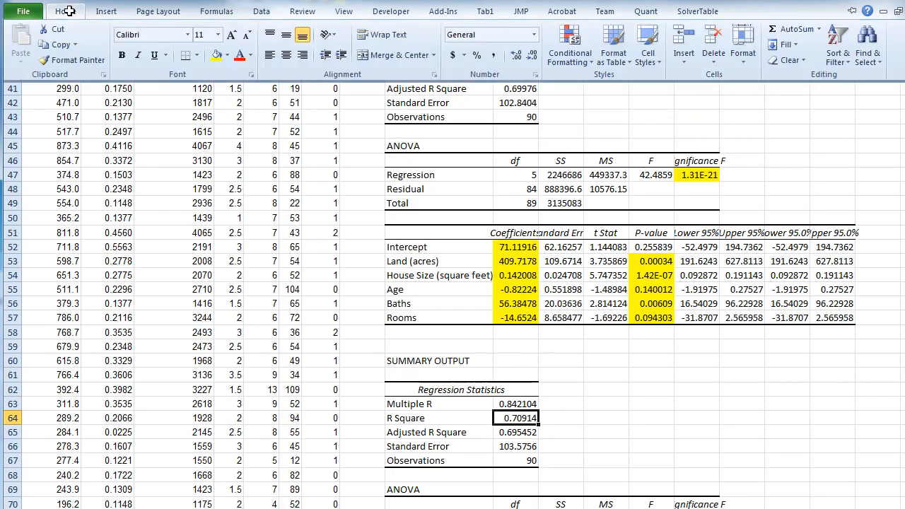
pyautogui.click(216, 57)
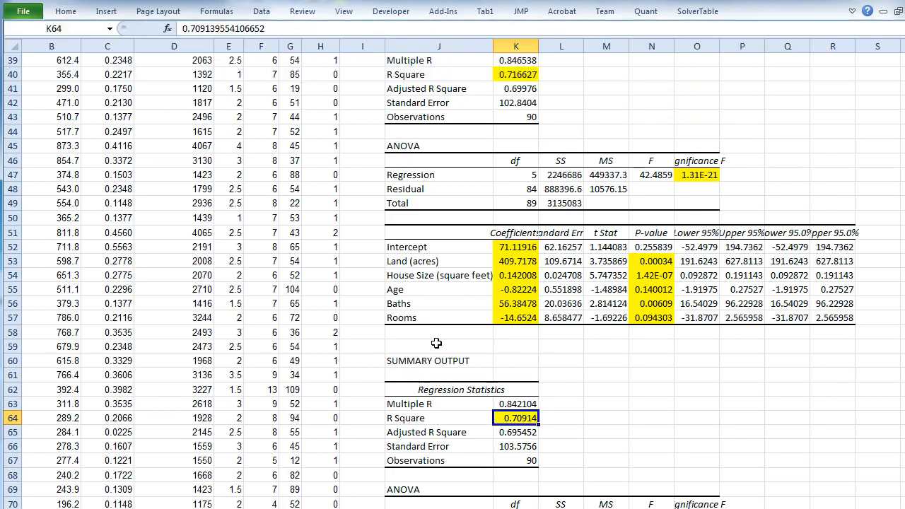
# - Highlight the third model's Significance F value in O71 with yellow fill
pyautogui.scroll(-5, 436, 343)
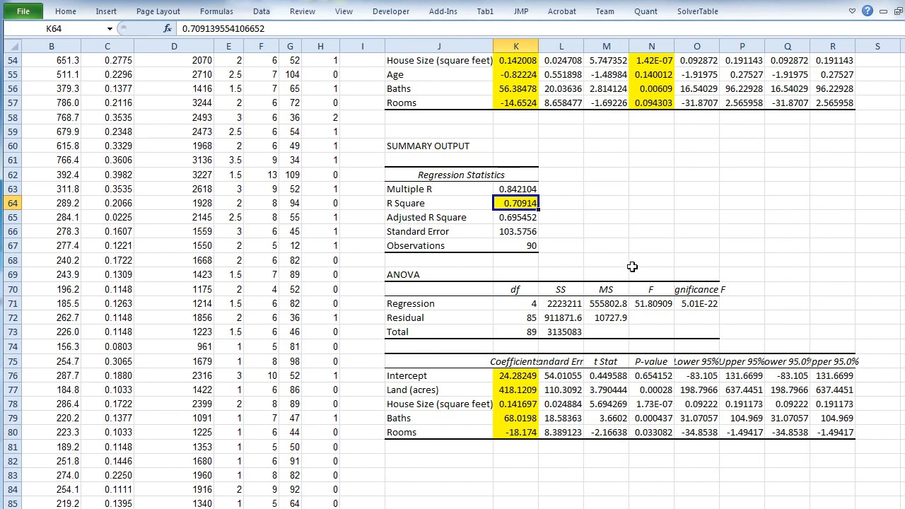
pyautogui.click(694, 305)
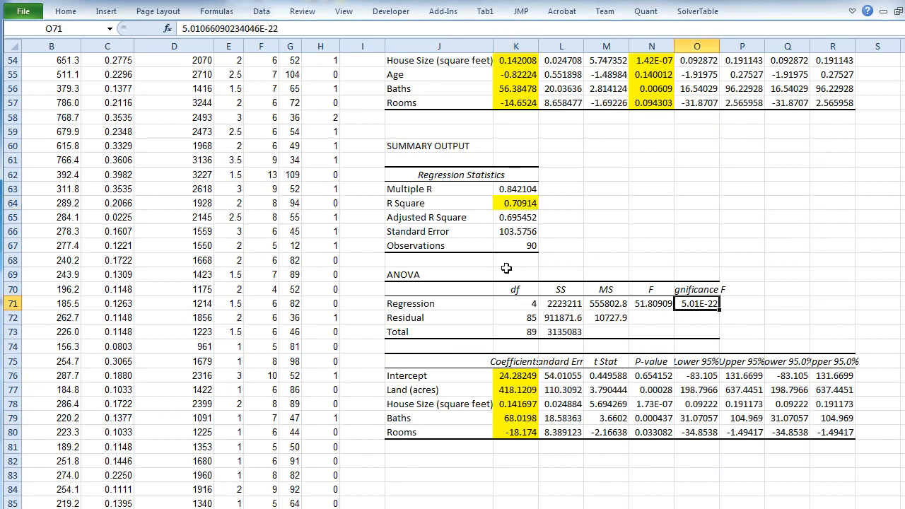
pyautogui.click(65, 12)
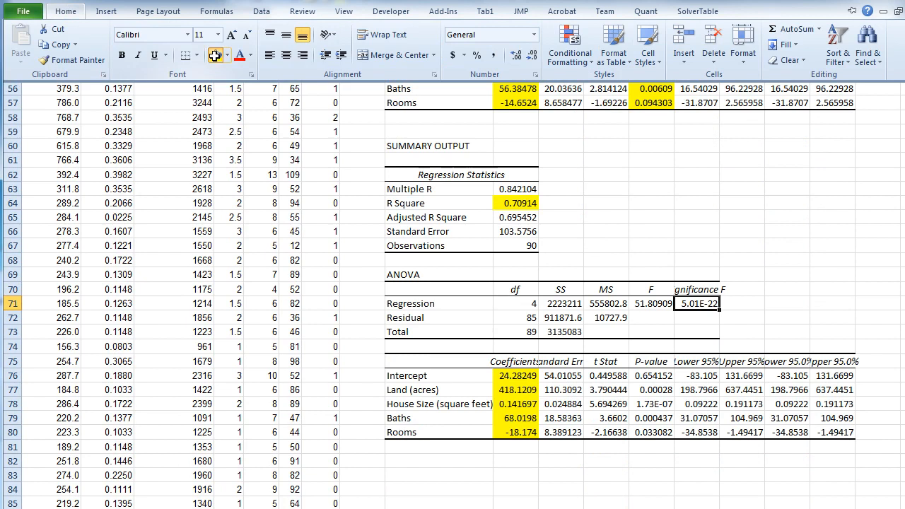
pyautogui.click(209, 49)
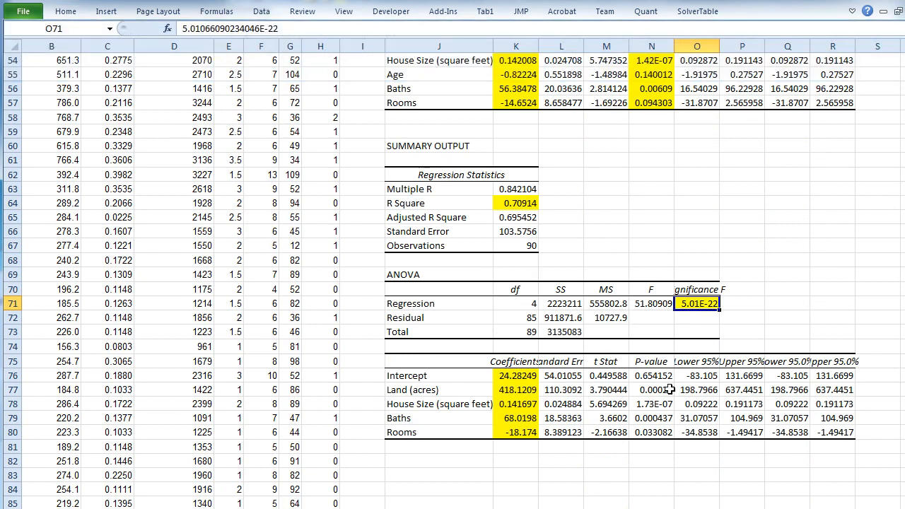
# - Examine the third model's P-values for Land, House Size, Baths and Rooms to check that every predictor is significant
pyautogui.scroll(-1, 668, 389)
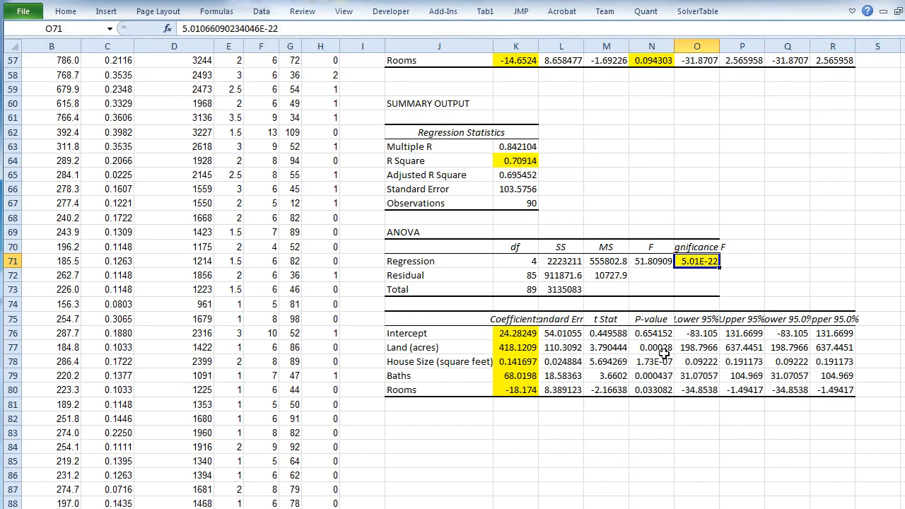
pyautogui.moveTo(659, 347); pyautogui.dragTo(653, 392)
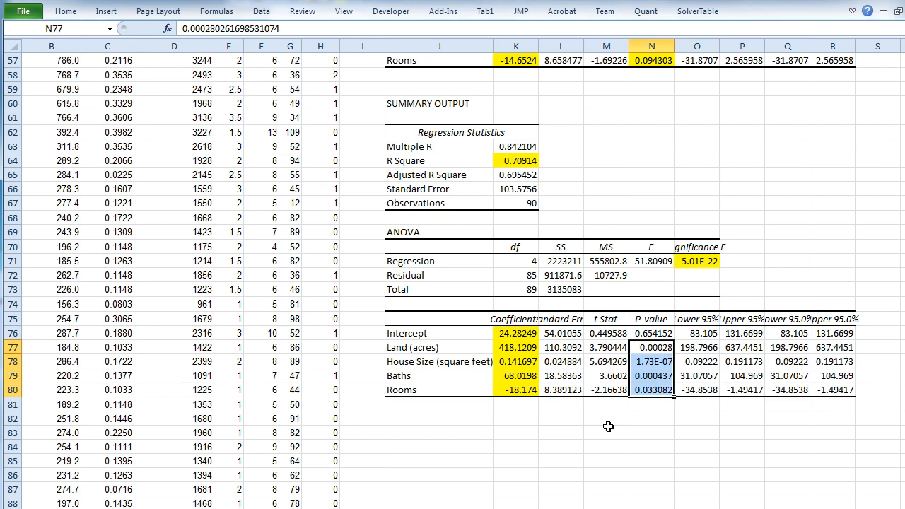
pyautogui.click(650, 349)
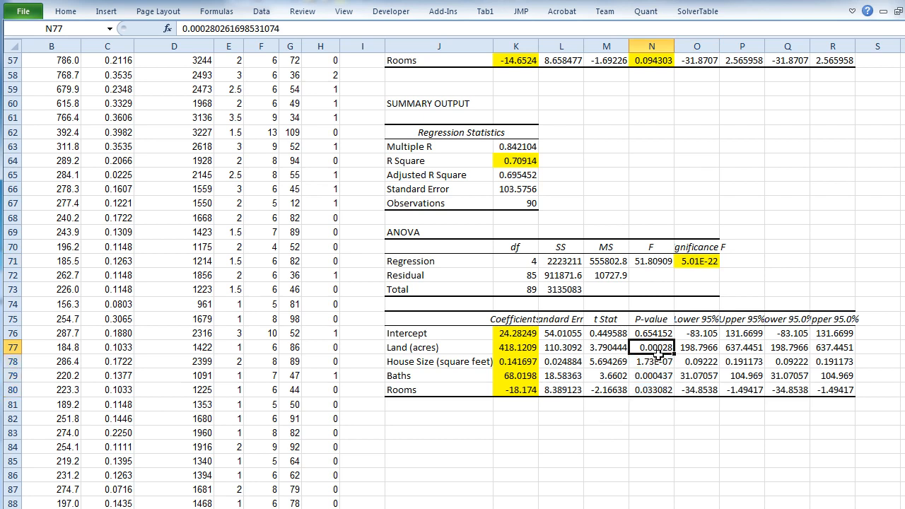
pyautogui.click(528, 347)
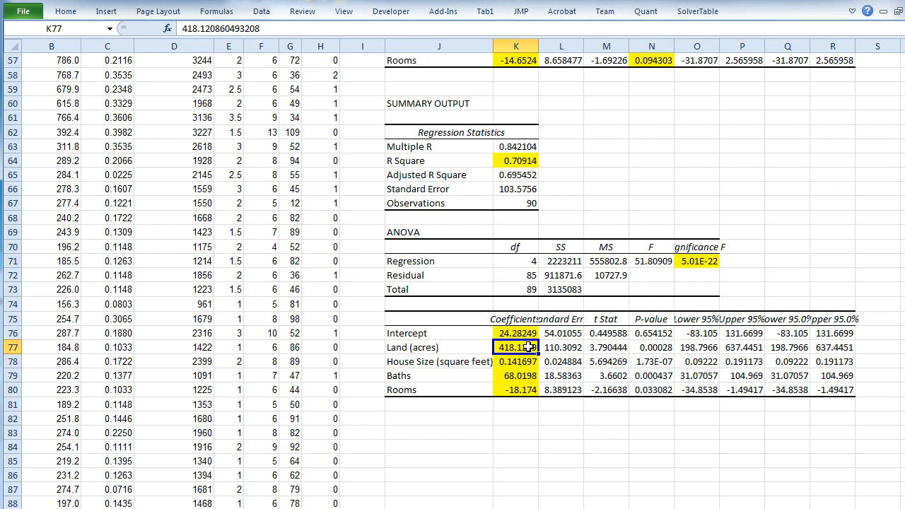
pyautogui.click(649, 361)
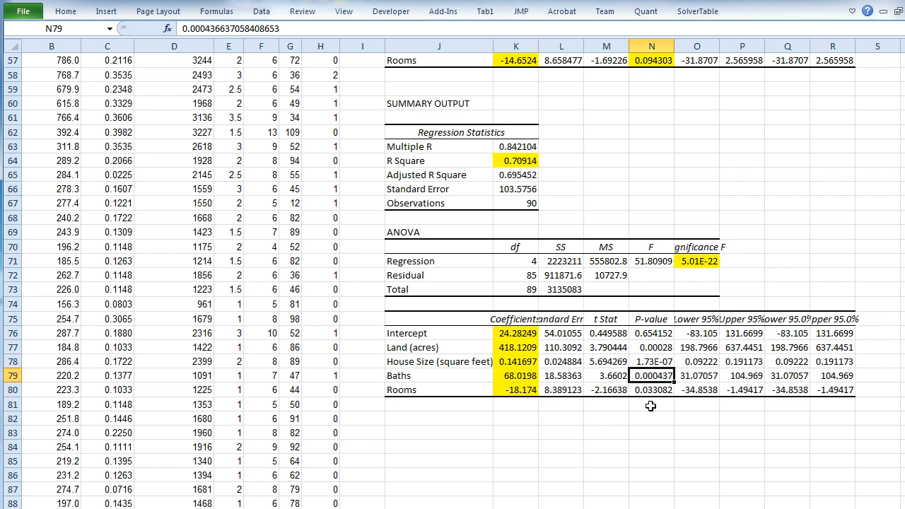
pyautogui.press('Down')
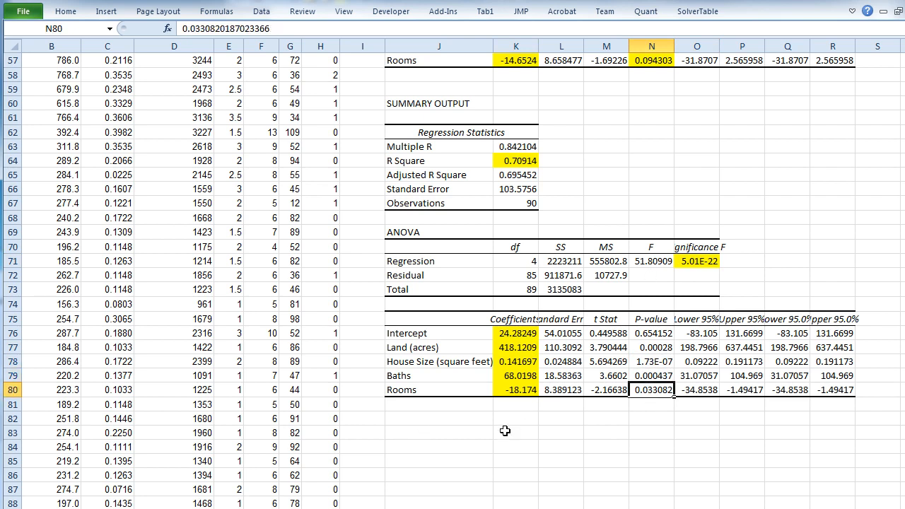
pyautogui.click(457, 431)
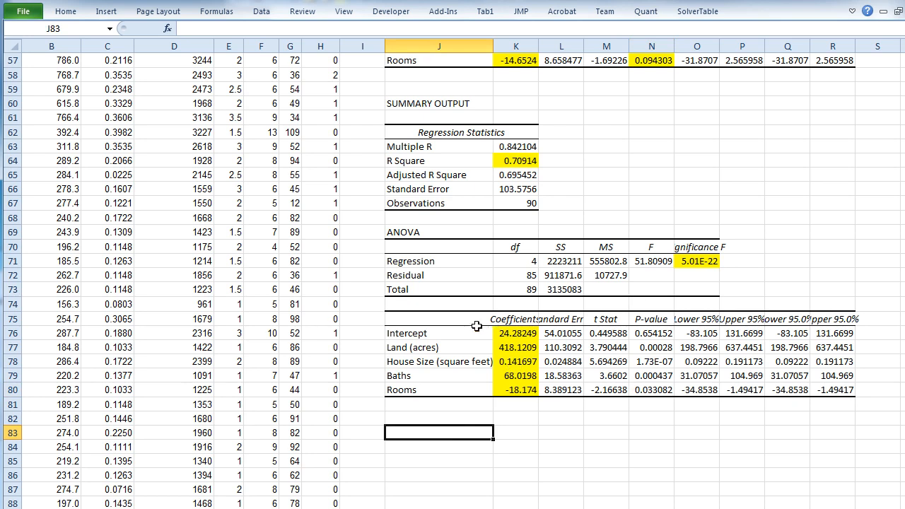
# - Copy the third model's variable names and coefficients from J76:K80 to N11, and paste them after the text box's ANSWER line
pyautogui.moveTo(472, 333); pyautogui.dragTo(511, 392)
pyautogui.hotkey('ctrl', 'c')
pyautogui.scroll(19, 512, 392)
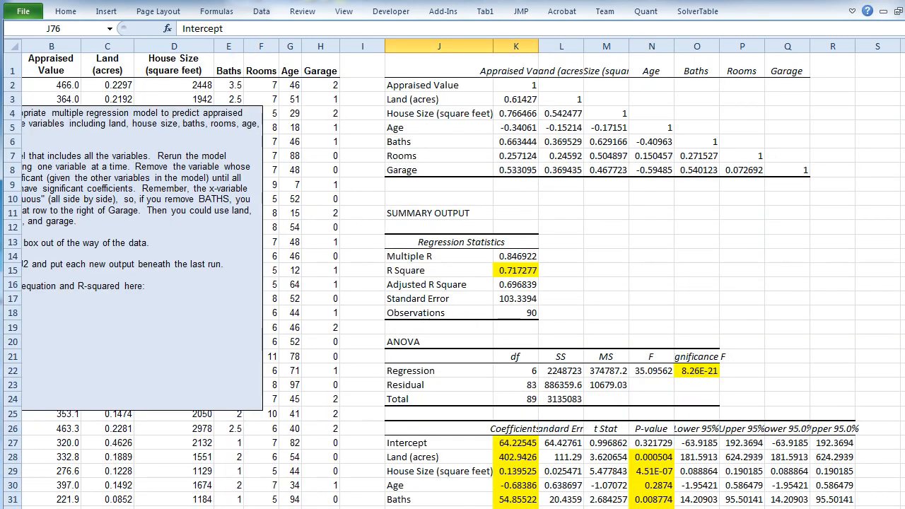
pyautogui.hscroll(-1, 463, 282)
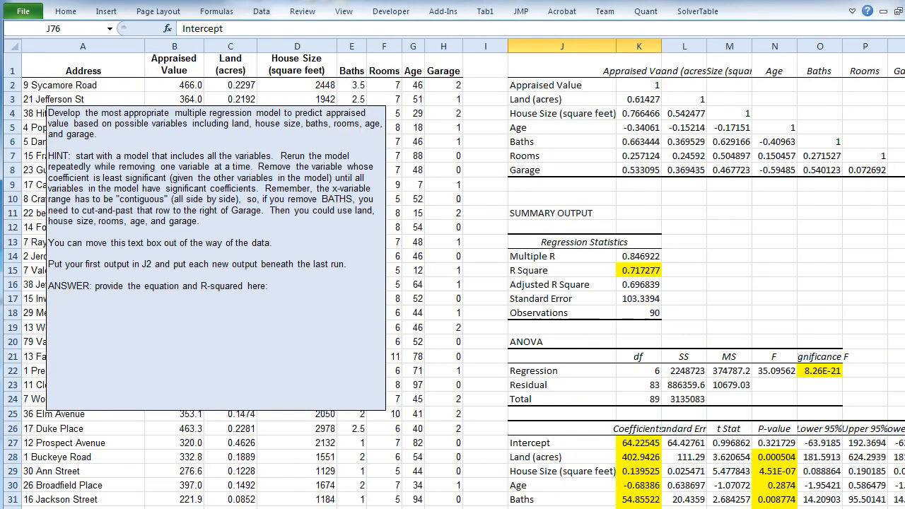
pyautogui.click(761, 210)
pyautogui.hotkey('ctrl', 'v')
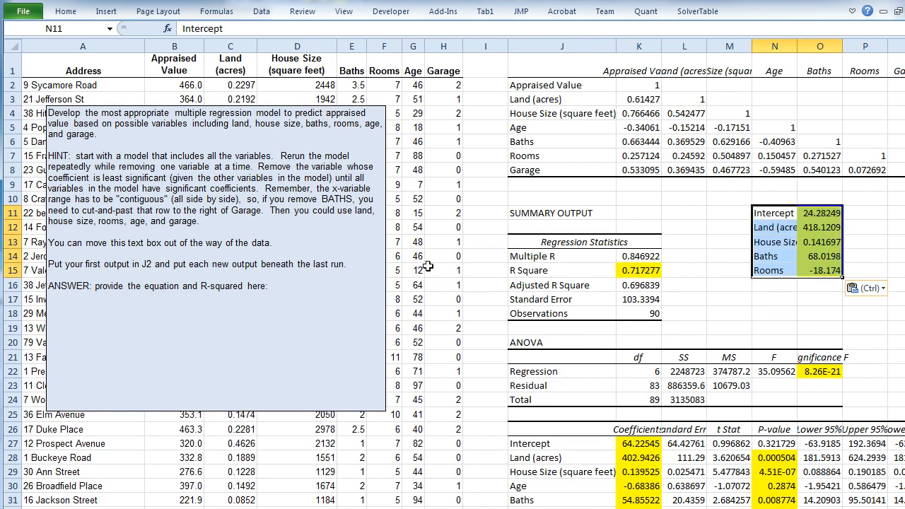
pyautogui.click(302, 300)
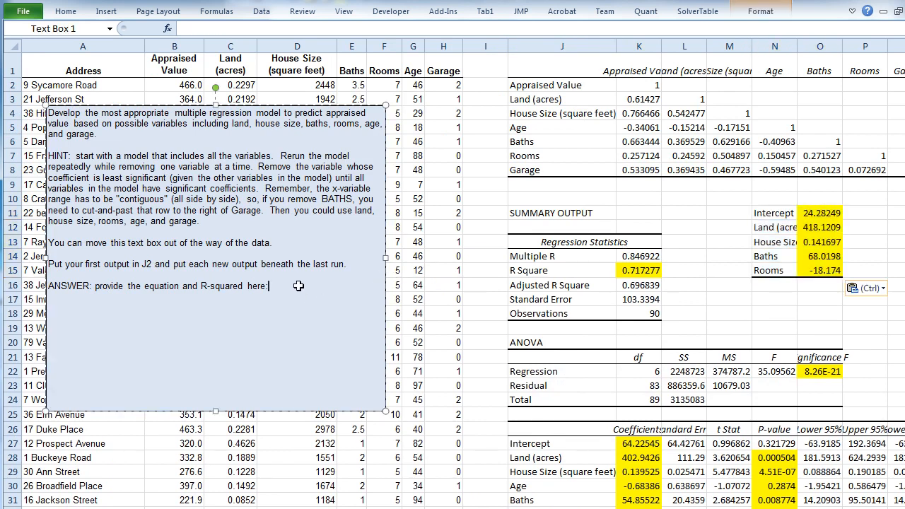
pyautogui.hotkey('ctrl', 'v')
# - Remove the Intercept label from the pasted answer, keep "here:" ending the ANSWER line, and start the coefficients on a new line
pyautogui.press('Up')
pyautogui.hotkey('ctrl', 'Left')
pyautogui.hotkey('ctrl', 'Left')
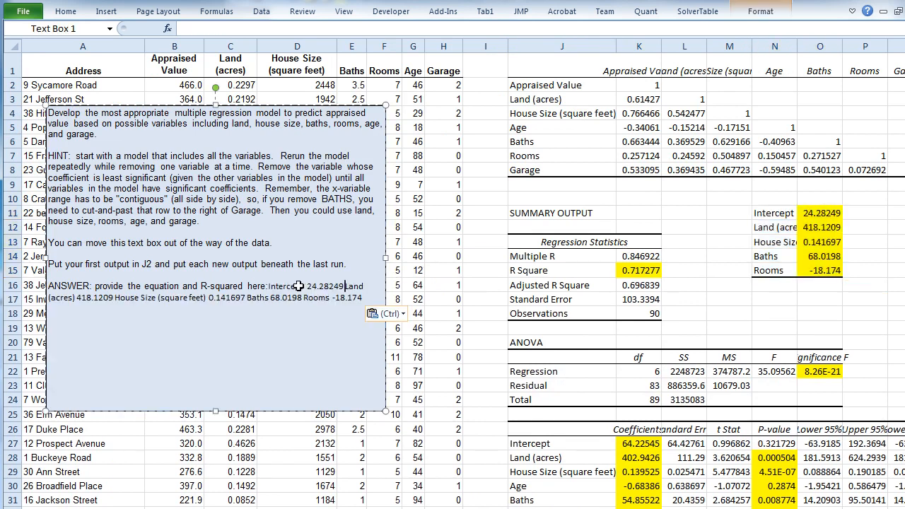
pyautogui.hotkey('shift', 'Down')
pyautogui.hotkey('ctrl', 'Left')
pyautogui.hotkey('ctrl', 'Right')
pyautogui.hotkey('ctrl', 'shift', 'Left')
pyautogui.hotkey('ctrl', 'shift', 'Left')
pyautogui.press('BackSpace')
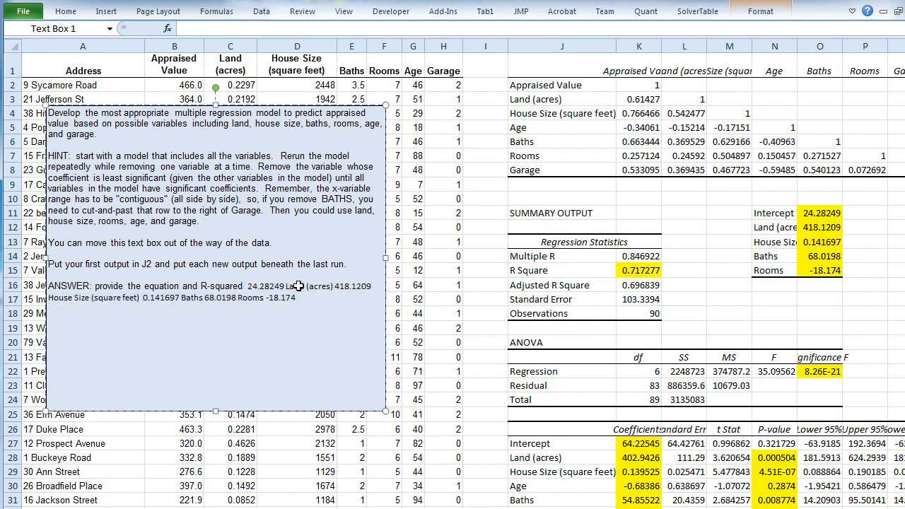
pyautogui.write('here:')
pyautogui.press('Return')
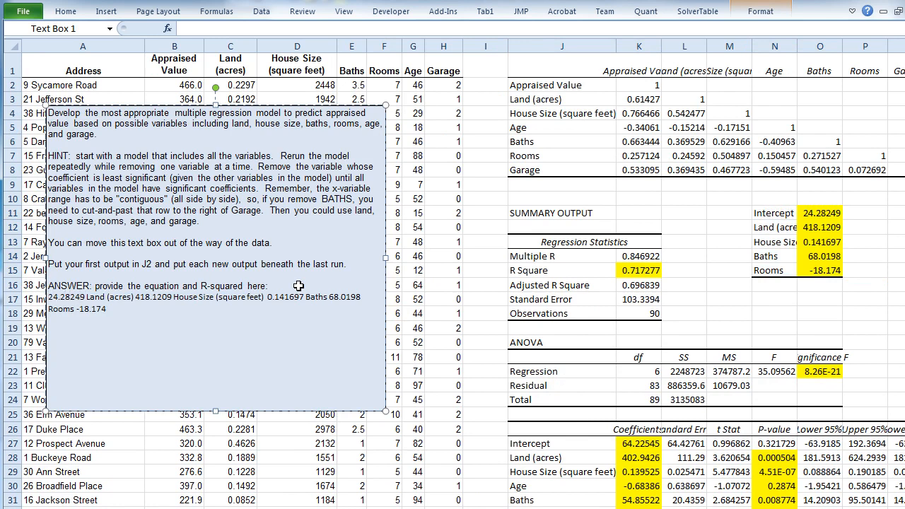
# - Shorten the intercept in the answer to 24.28 and increase the text box's font size by one step
pyautogui.hotkey('ctrl', 'Right')
pyautogui.press('BackSpace')
pyautogui.press('BackSpace')
pyautogui.press('BackSpace')
pyautogui.press('BackSpace')
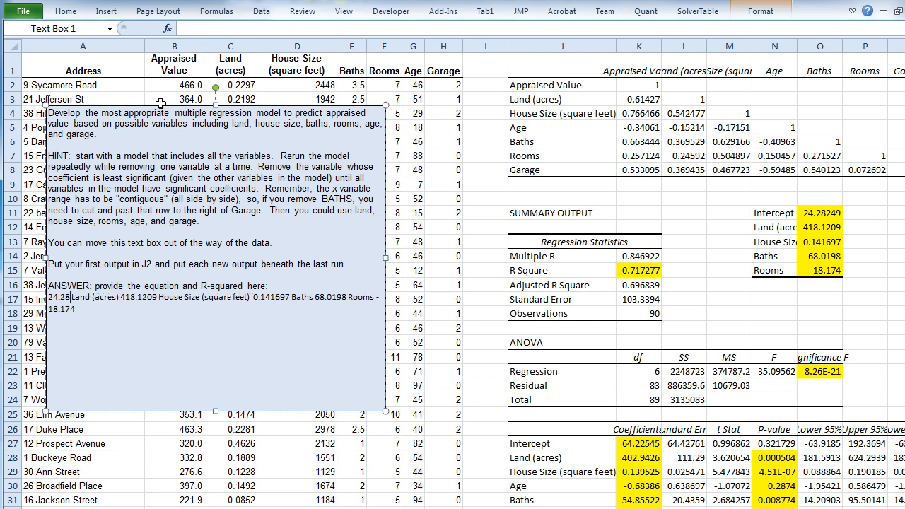
pyautogui.click(65, 14)
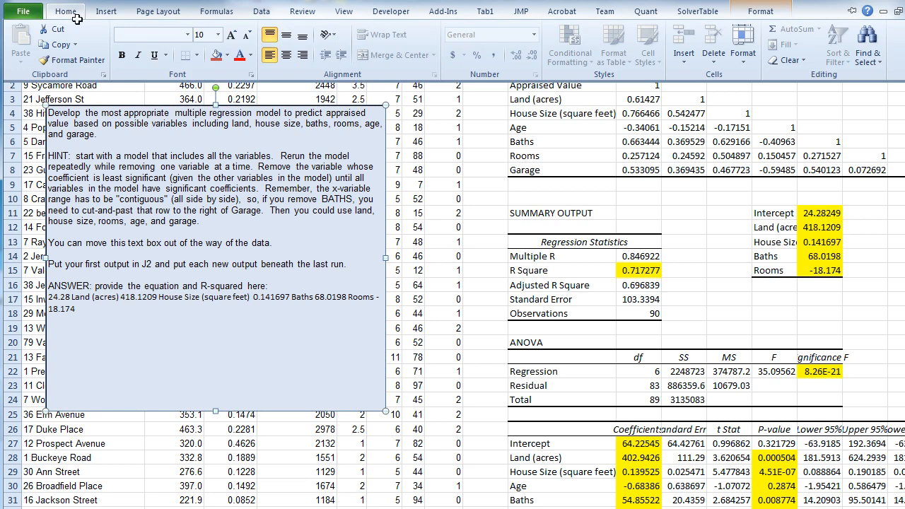
pyautogui.click(232, 31)
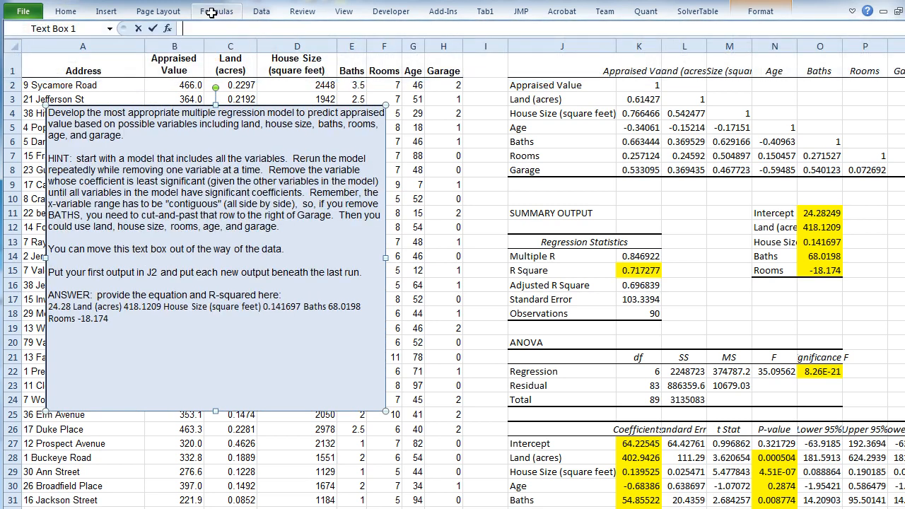
# - Set the font size of the whole text box to 12
pyautogui.click(68, 12)
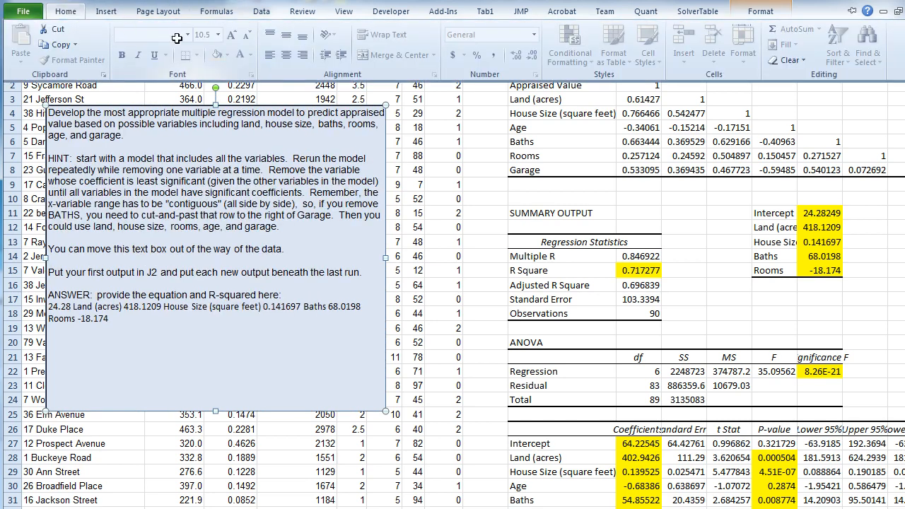
pyautogui.click(116, 306)
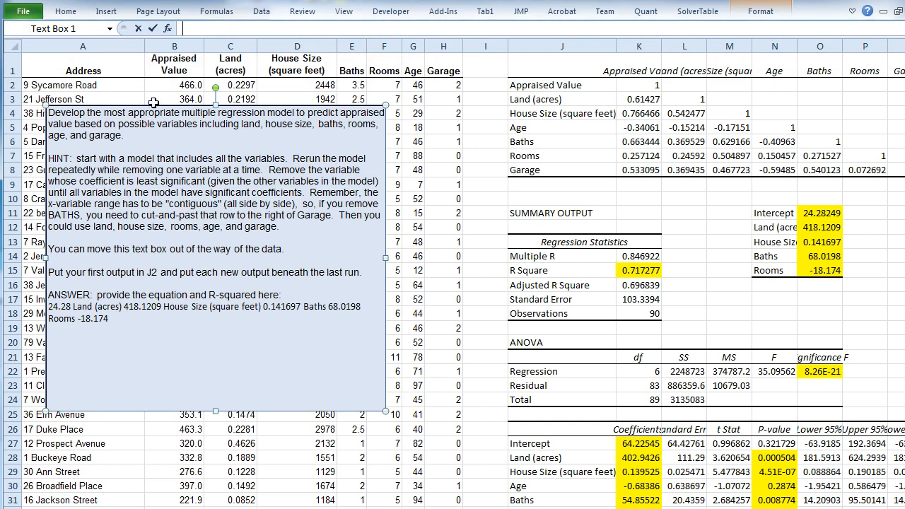
pyautogui.click(59, 16)
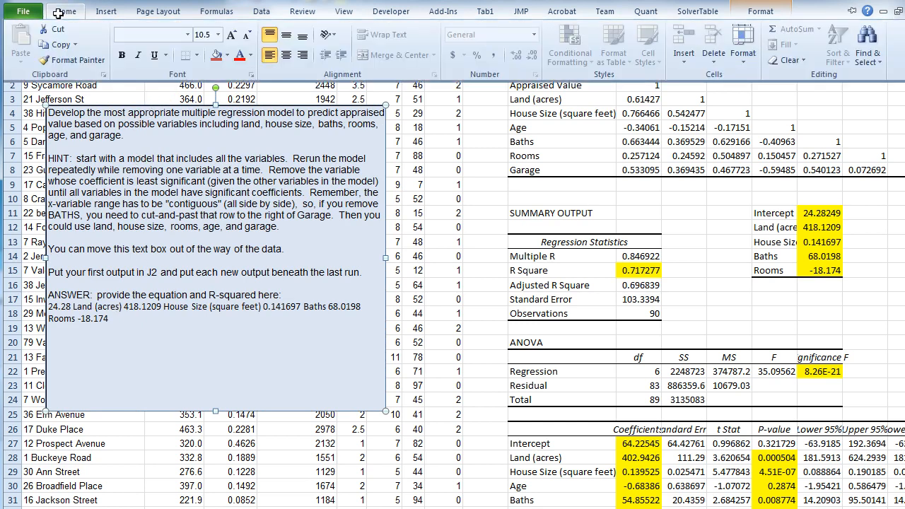
pyautogui.click(218, 35)
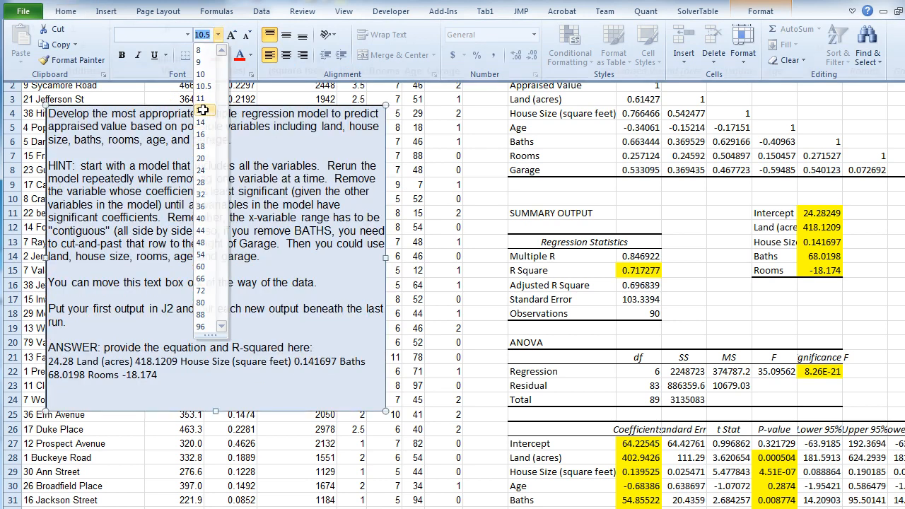
pyautogui.click(144, 263)
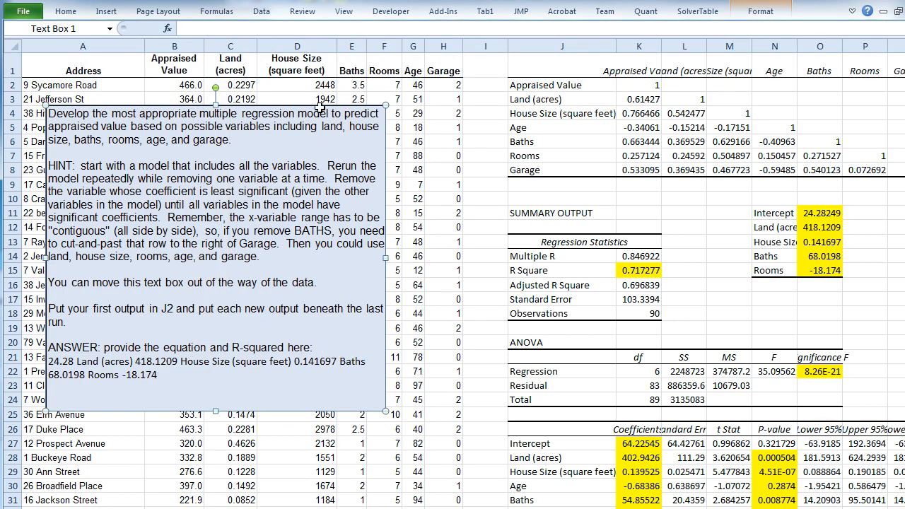
# - Move the text box up and right, clear of the Address column, and extend its lower edge to about row 26
pyautogui.moveTo(338, 103); pyautogui.dragTo(474, 67)
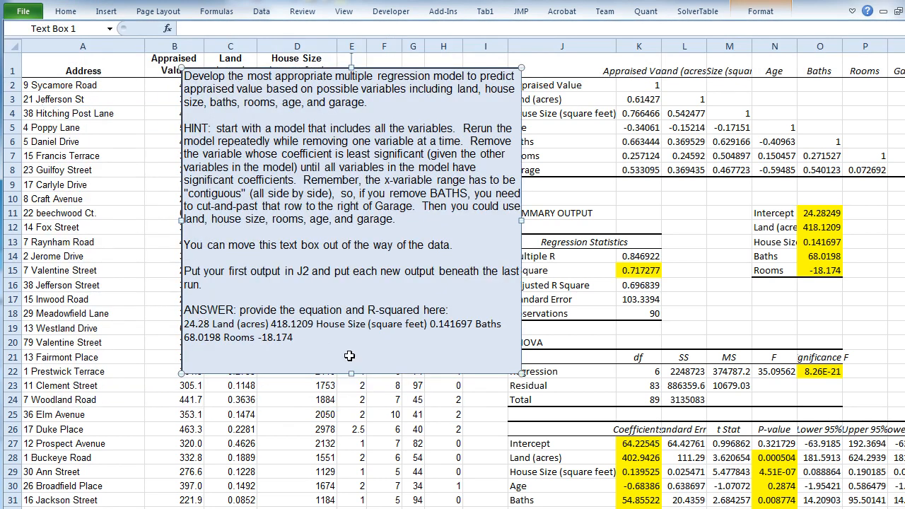
pyautogui.moveTo(349, 374); pyautogui.dragTo(349, 431)
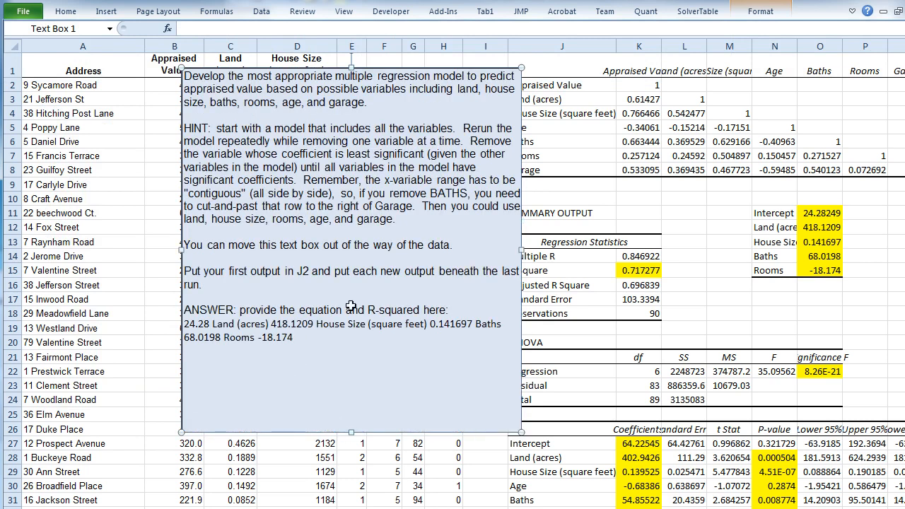
# - Begin the answer line with "y =" before 24.28 and add a plus sign after the intercept
pyautogui.click(364, 310)
pyautogui.write(': ')
pyautogui.write('y =')
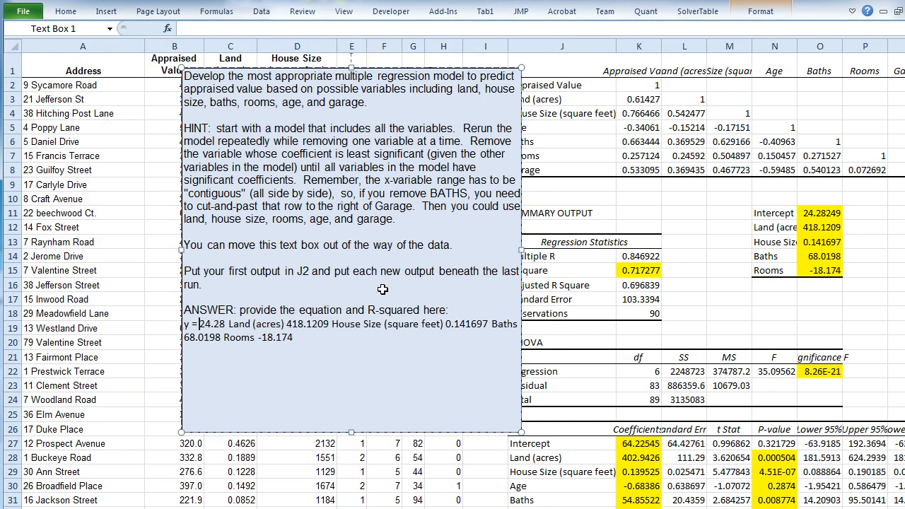
pyautogui.press('Right')
pyautogui.press('Right')
pyautogui.press('Right')
pyautogui.write('+')
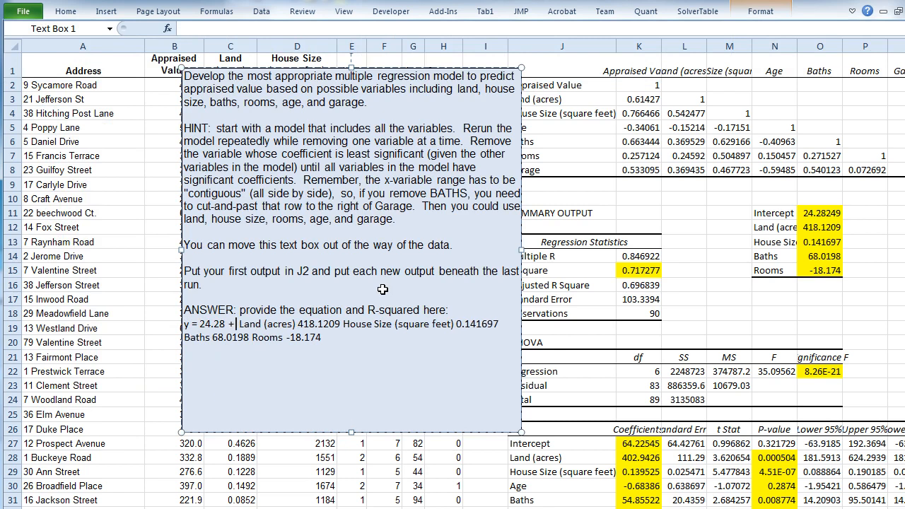
# - Move the coefficient 418.1209 in front of "Land (acres)" and join the two with an asterisk
pyautogui.press('BackSpace')
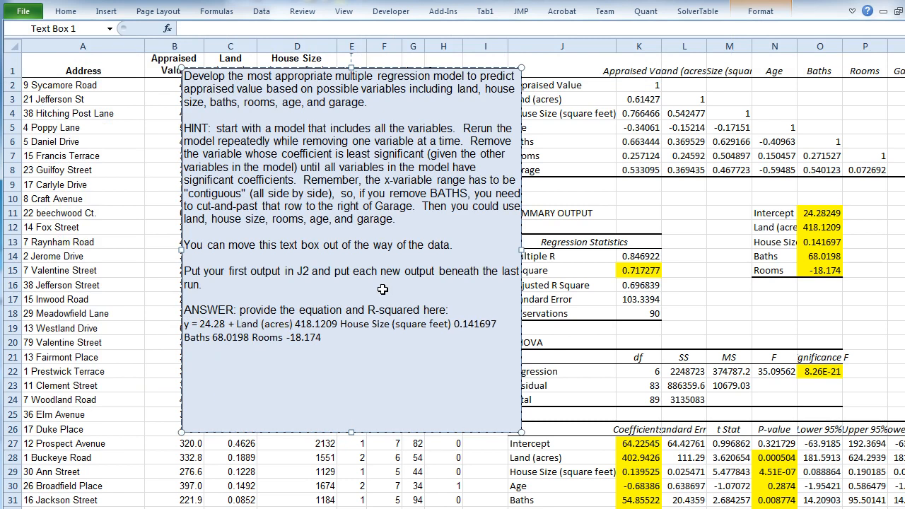
pyautogui.write('*')
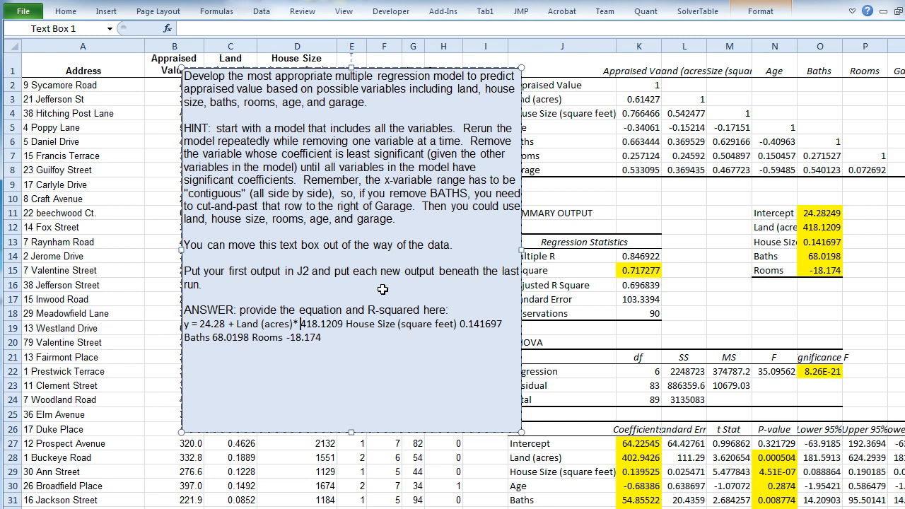
pyautogui.hotkey('shift', 'Right')
pyautogui.hotkey('shift', 'Right')
pyautogui.hotkey('shift', 'Right')
pyautogui.hotkey('shift', 'Right')
pyautogui.hotkey('shift', 'Right')
pyautogui.hotkey('shift', 'Right')
pyautogui.hotkey('shift', 'Right')
pyautogui.hotkey('shift', 'Right')
pyautogui.hotkey('shift', 'Right')
pyautogui.hotkey('ctrl', 'c')
pyautogui.press('BackSpace')
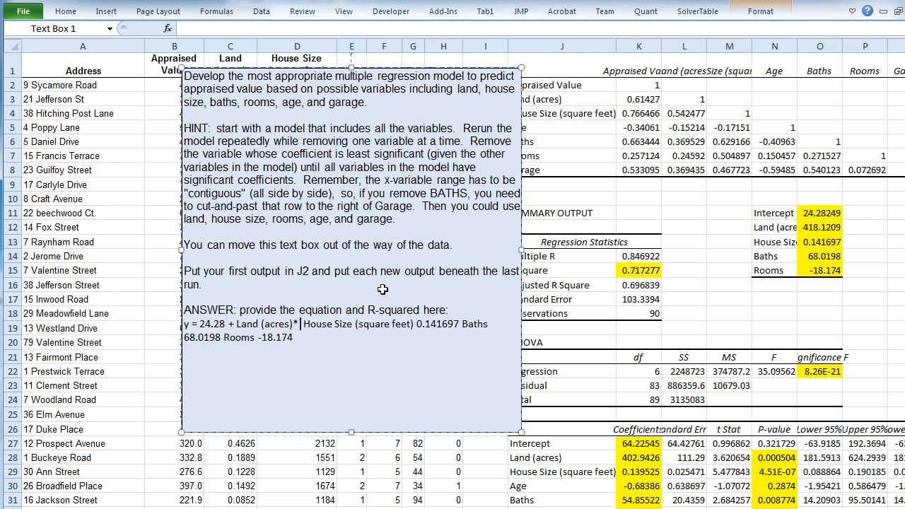
pyautogui.press('BackSpace')
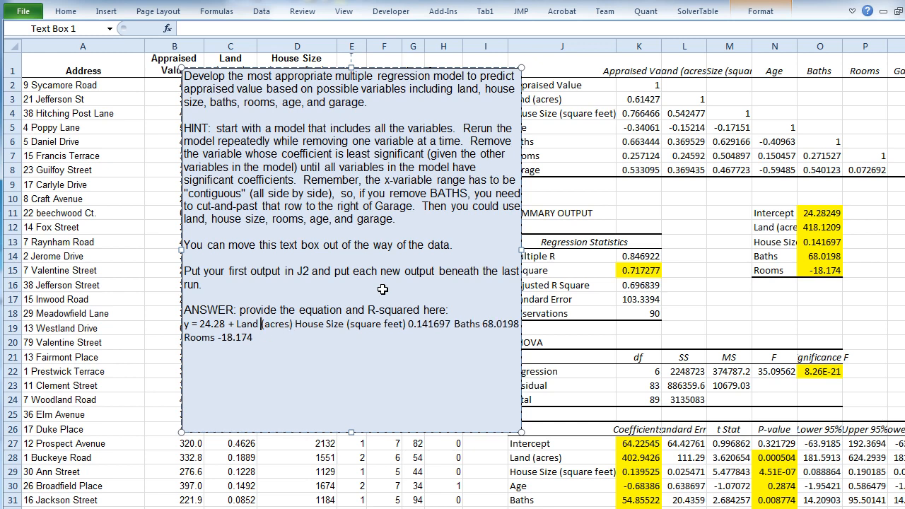
pyautogui.hotkey('ctrl', 'v')
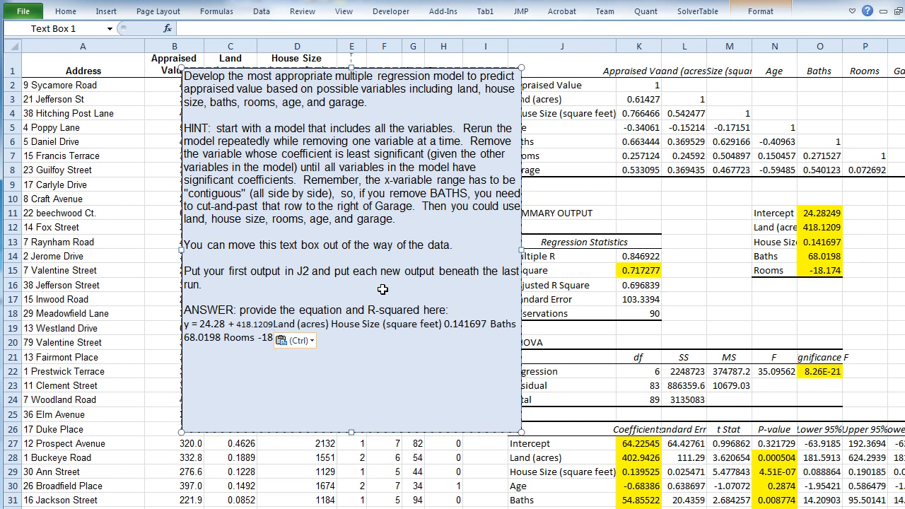
pyautogui.write('*')
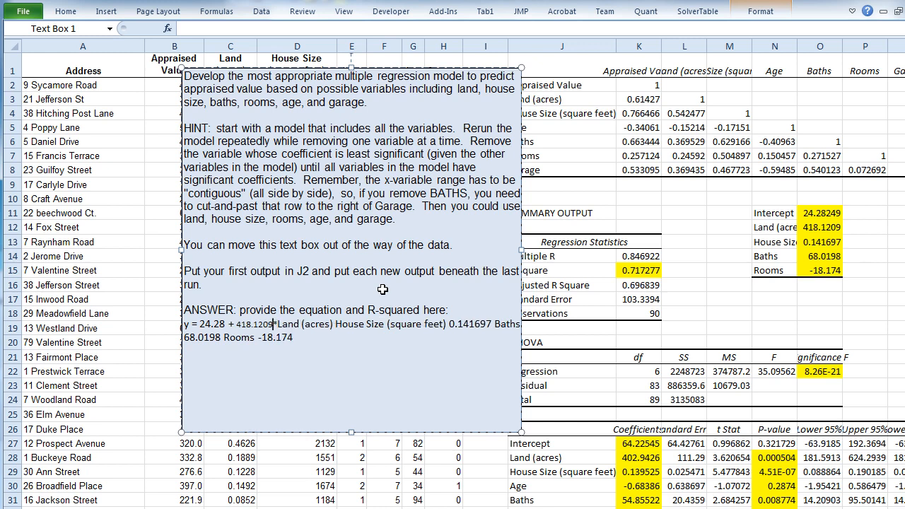
# - Shorten the land coefficient in the equation to 418.1
pyautogui.press('Left')
pyautogui.press('BackSpace')
pyautogui.press('BackSpace')
pyautogui.press('BackSpace')
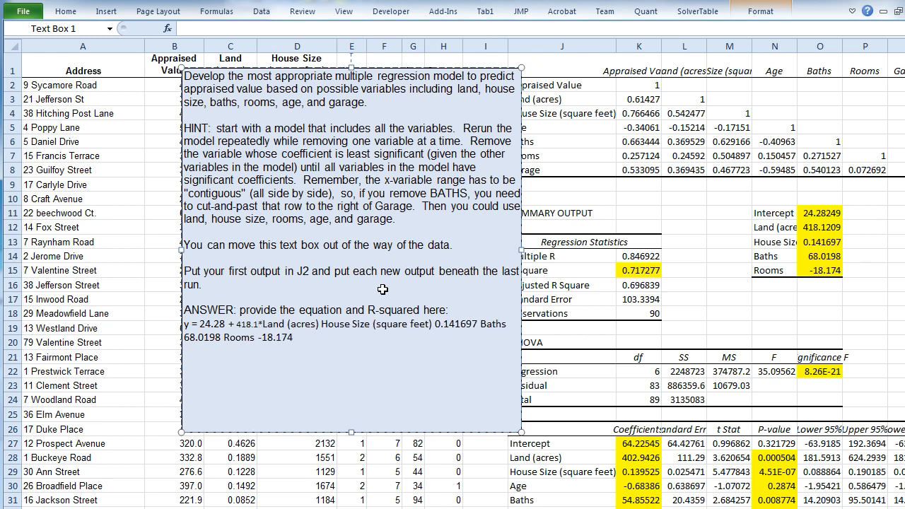
# - Reduce the label "Land (acres)" in the equation to "acres" and add a plus sign after it
pyautogui.press('Right')
pyautogui.hotkey('shift', 'Right')
pyautogui.hotkey('shift', 'Right')
pyautogui.hotkey('shift', 'Right')
pyautogui.hotkey('shift', 'Right')
pyautogui.hotkey('shift', 'Right')
pyautogui.hotkey('shift', 'Right')
pyautogui.press('Delete')
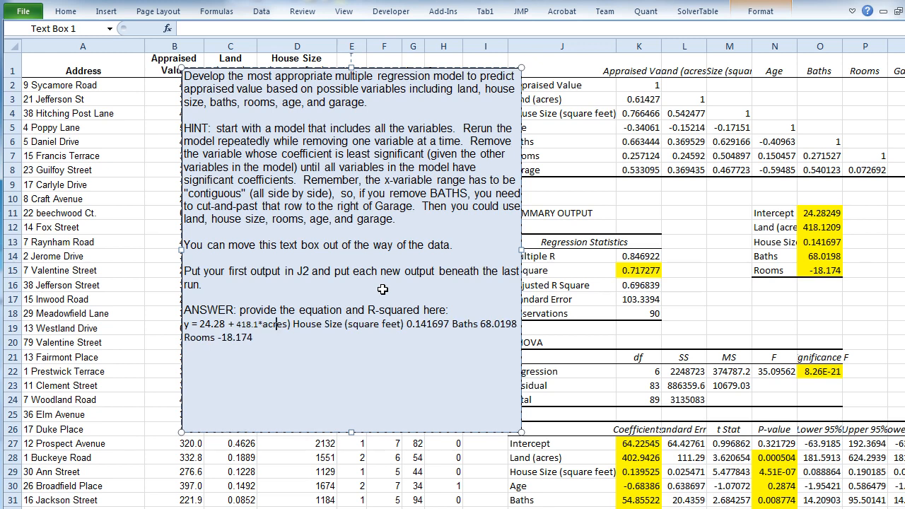
pyautogui.press('Right')
pyautogui.press('Right')
pyautogui.press('Delete')
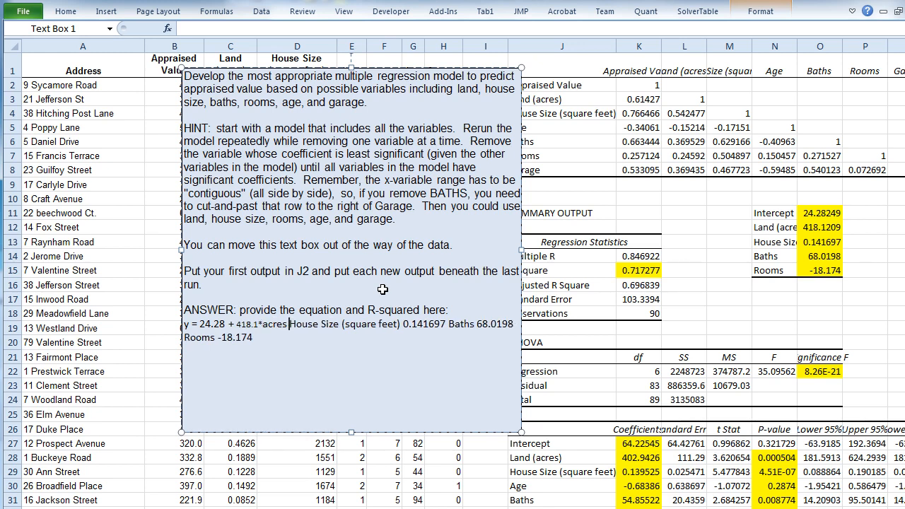
pyautogui.write('+')
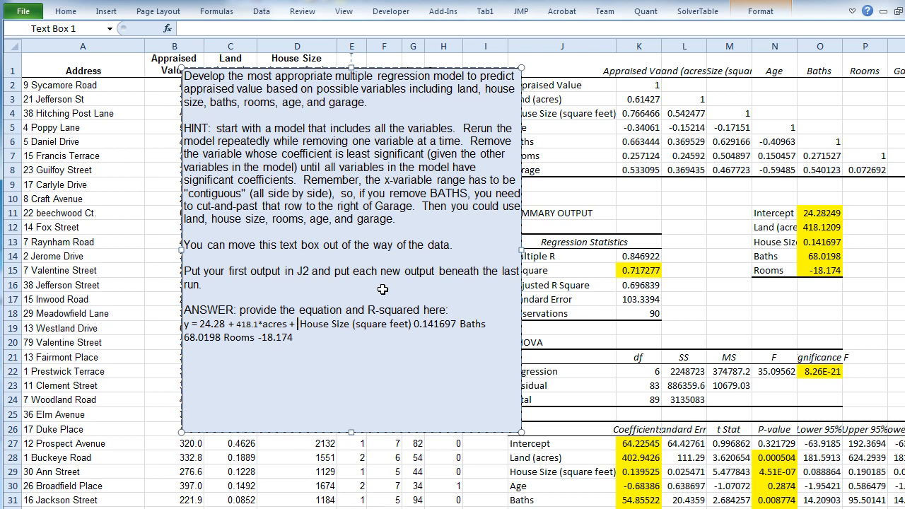
# - Insert "0.14*" before the House Size label in the equation and remove the word "House"
pyautogui.doubleClick(433, 323)
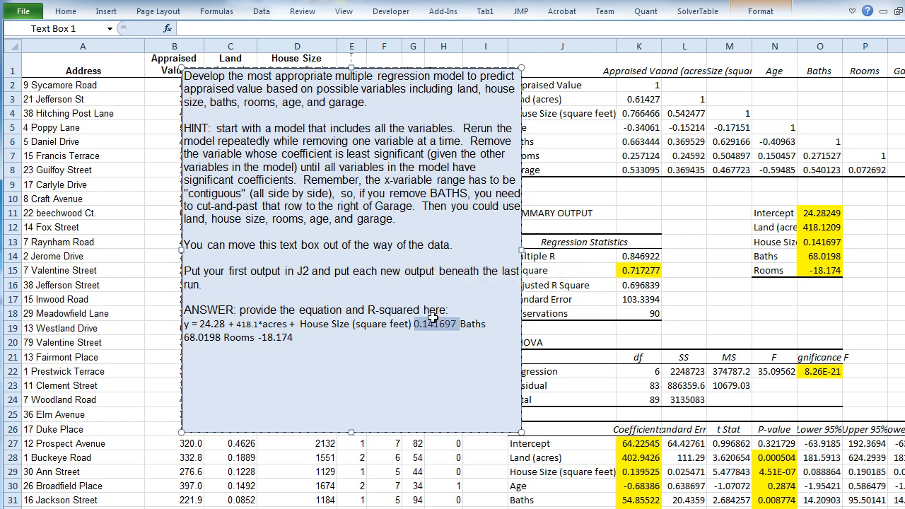
pyautogui.click(299, 324)
pyautogui.write('0.14*')
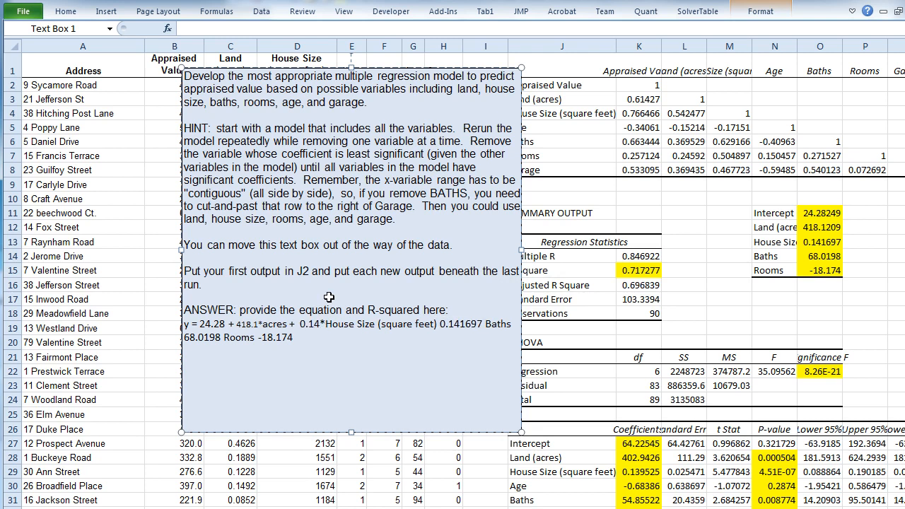
pyautogui.hotkey('ctrl', 'Delete')
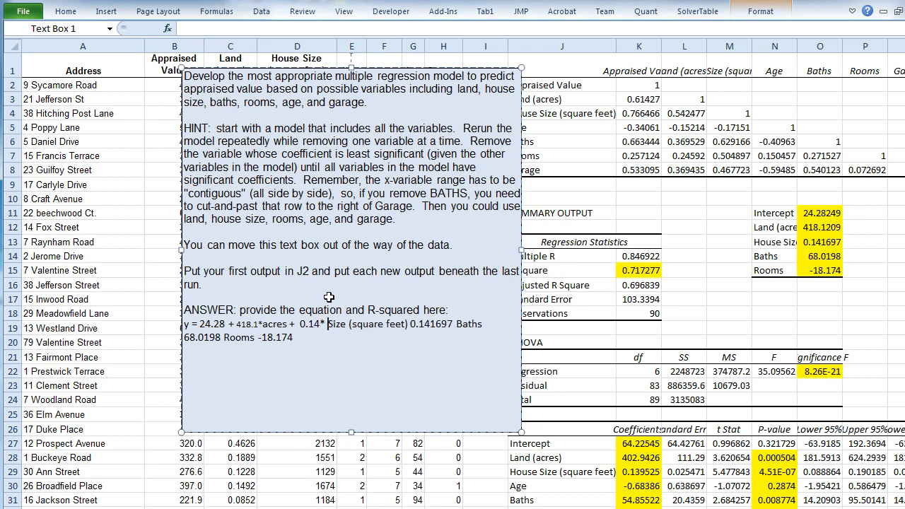
# - Replace "(square feet) 0.141697" after "Size" in the equation with a plus sign
pyautogui.hotkey('ctrl', 'Right')
pyautogui.hotkey('shift', 'Right')
pyautogui.hotkey('shift', 'Right')
pyautogui.hotkey('shift', 'Right')
pyautogui.hotkey('shift', 'Right')
pyautogui.hotkey('shift', 'Right')
pyautogui.hotkey('shift', 'Right')
pyautogui.hotkey('shift', 'Right')
pyautogui.hotkey('shift', 'Right')
pyautogui.hotkey('shift', 'Right')
pyautogui.hotkey('shift', 'Right')
pyautogui.hotkey('shift', 'Right')
pyautogui.hotkey('shift', 'Right')
pyautogui.hotkey('shift', 'Right')
pyautogui.hotkey('shift', 'Right')
pyautogui.hotkey('shift', 'Right')
pyautogui.hotkey('shift', 'Right')
pyautogui.hotkey('shift', 'Right')
pyautogui.hotkey('shift', 'Right')
pyautogui.hotkey('shift', 'Right')
pyautogui.hotkey('shift', 'Right')
pyautogui.hotkey('shift', 'Right')
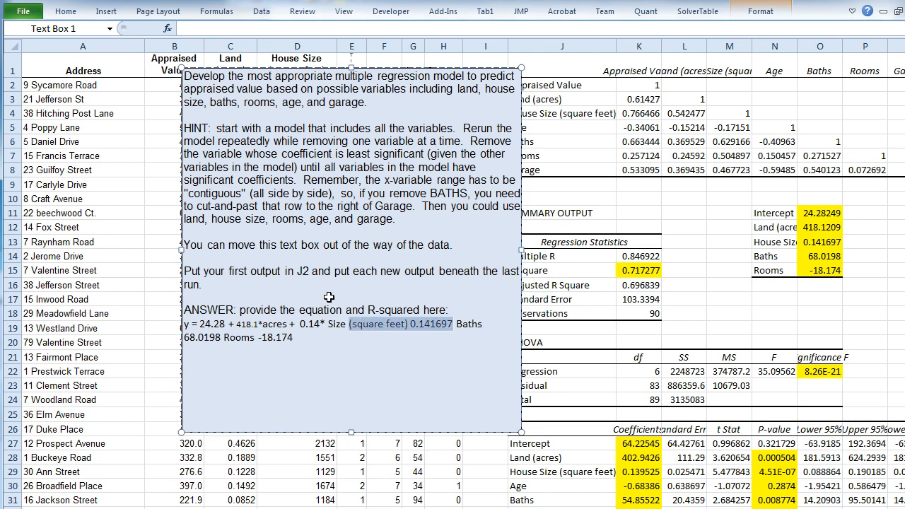
pyautogui.write('+')
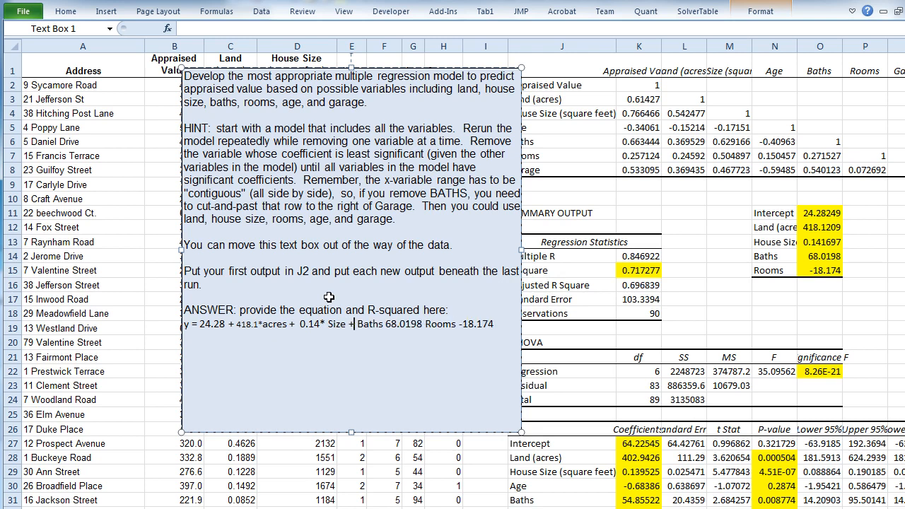
pyautogui.write('68')
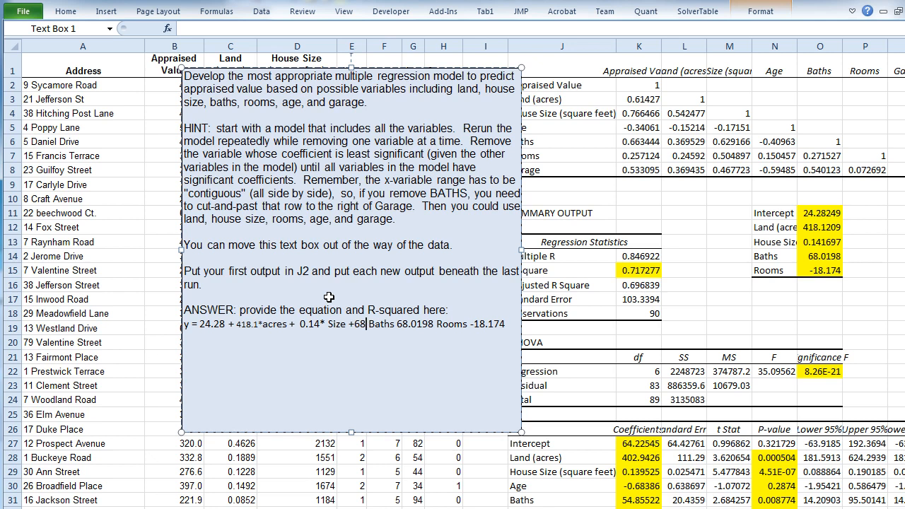
pyautogui.write('*')
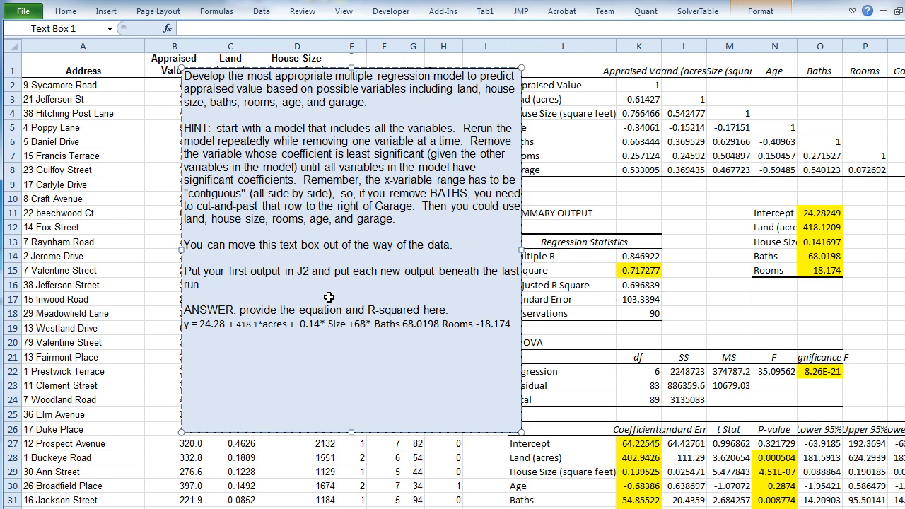
# - Write the baths term as "68 * Baths" and delete the leftover 68.0198 after it
pyautogui.press('Left')
pyautogui.press('Right')
pyautogui.press('Right')
pyautogui.press('Right')
pyautogui.press('Right')
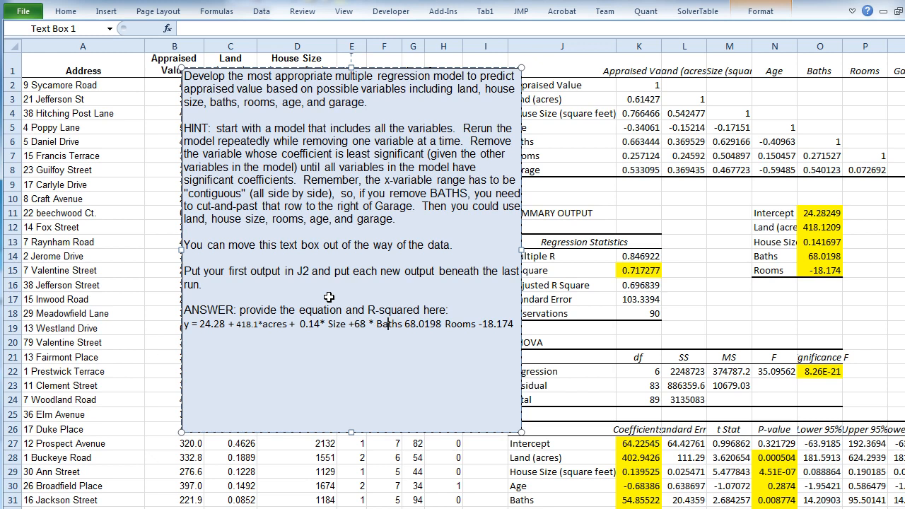
pyautogui.hotkey('shift', 'Right')
pyautogui.hotkey('shift', 'Right')
pyautogui.hotkey('shift', 'Right')
pyautogui.hotkey('shift', 'Right')
pyautogui.hotkey('shift', 'Right')
pyautogui.hotkey('shift', 'Right')
pyautogui.hotkey('shift', 'Right')
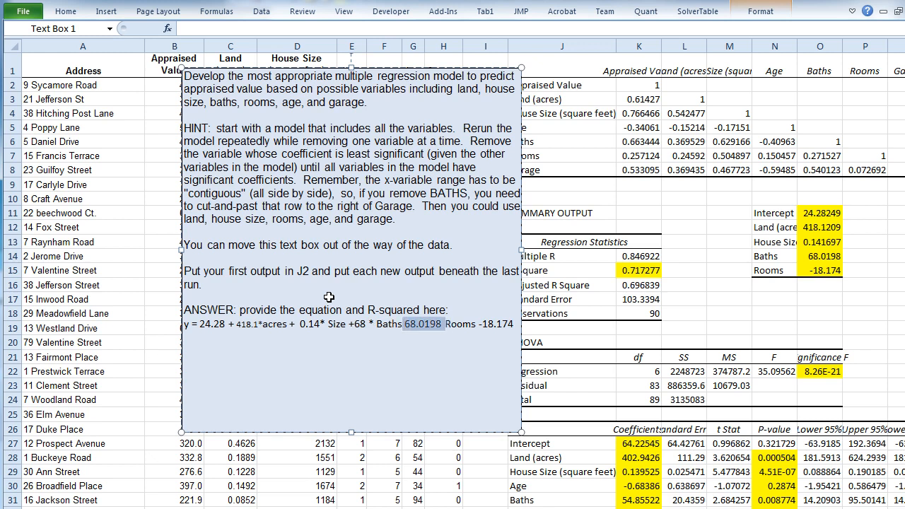
pyautogui.press('Delete')
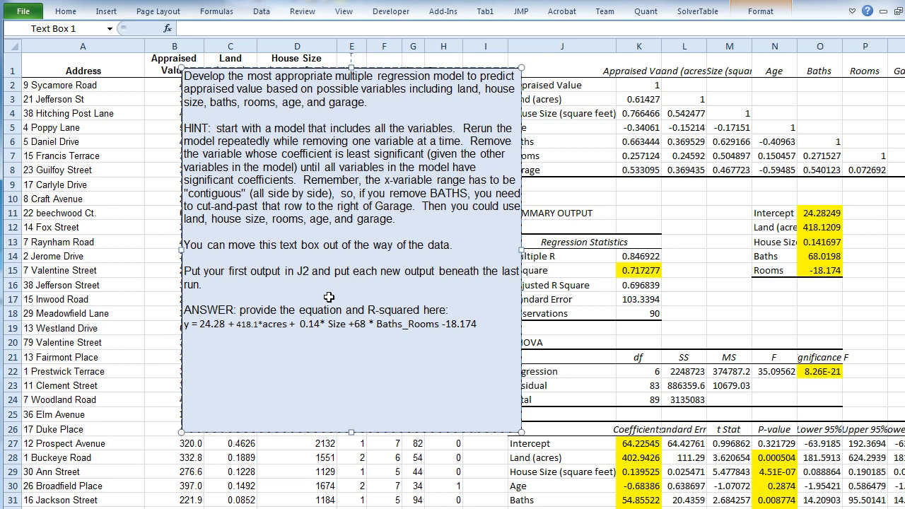
# - Write the rooms term as "- 18.2*Rooms" and delete the leftover -18.174 at the line's end
pyautogui.write('- ')
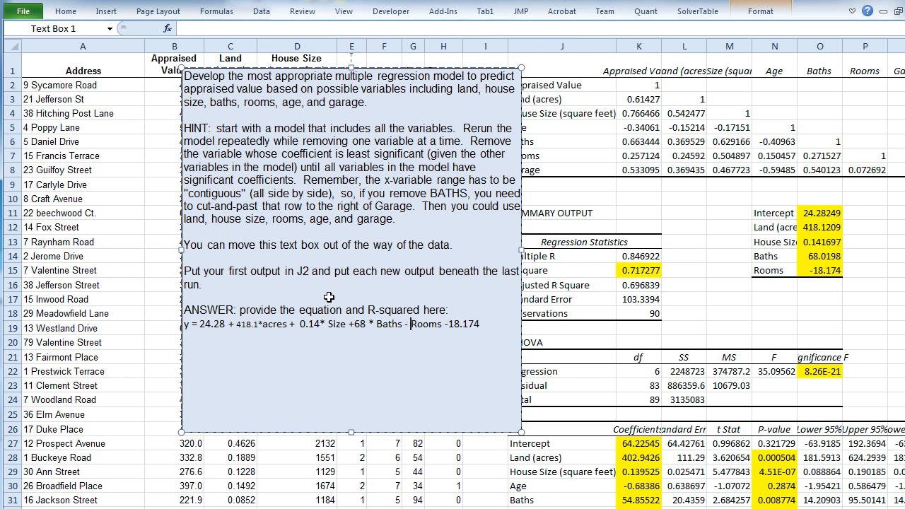
pyautogui.write('18.')
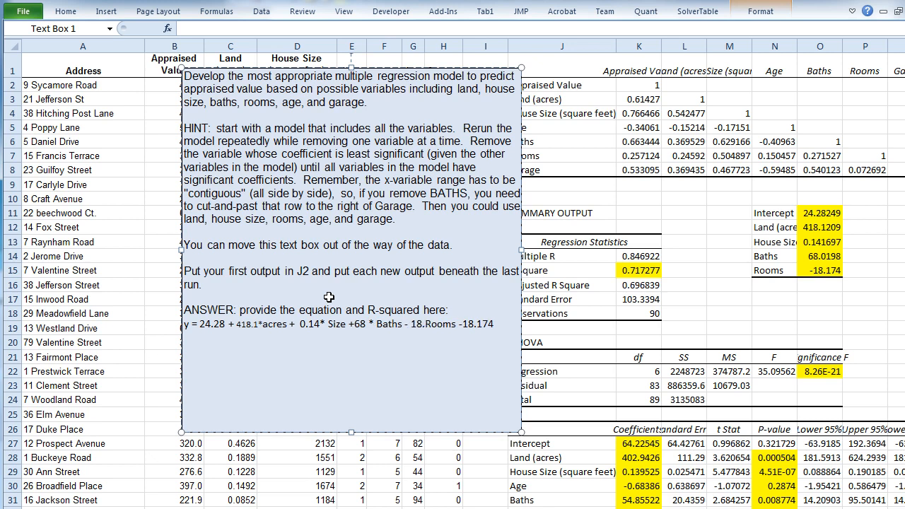
pyautogui.write('2*')
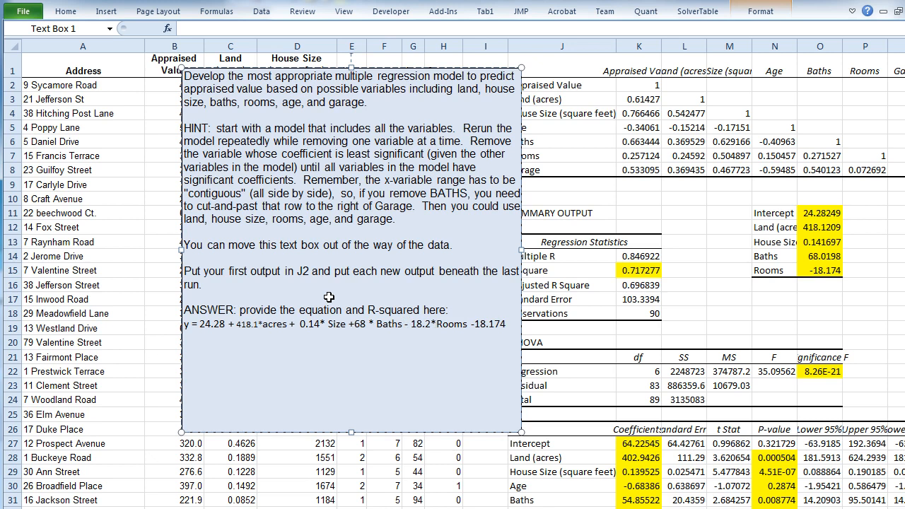
pyautogui.press('BackSpace')
pyautogui.press('BackSpace')
pyautogui.press('BackSpace')
pyautogui.press('BackSpace')
pyautogui.press('BackSpace')
pyautogui.press('BackSpace')
pyautogui.press('BackSpace')
pyautogui.press('BackSpace')
pyautogui.press('BackSpace')
pyautogui.press('BackSpace')
# - Set the font size of the whole equation line in the answer text box to 12
pyautogui.moveTo(184, 325); pyautogui.dragTo(472, 326)
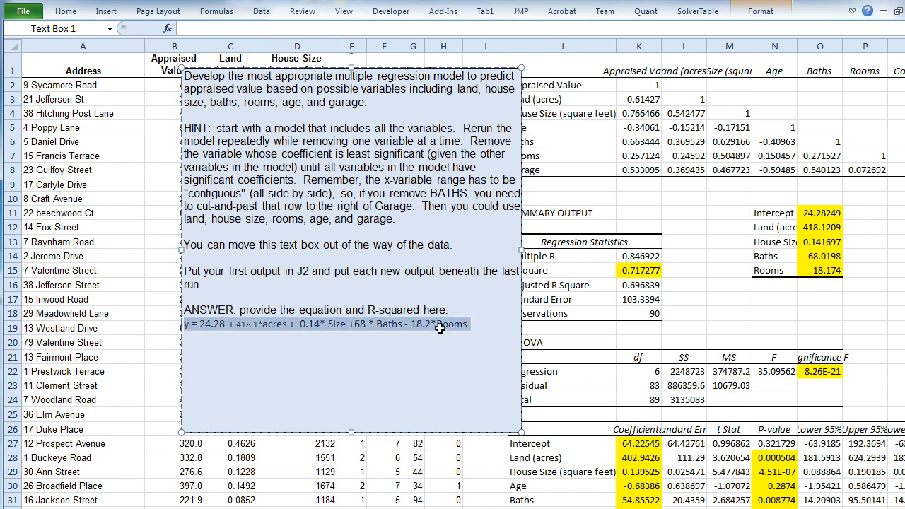
pyautogui.click(63, 11)
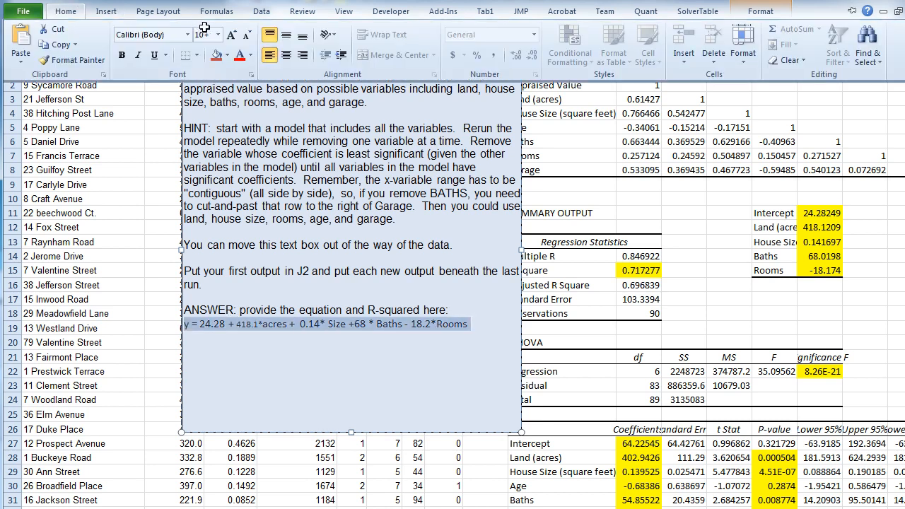
pyautogui.click(217, 34)
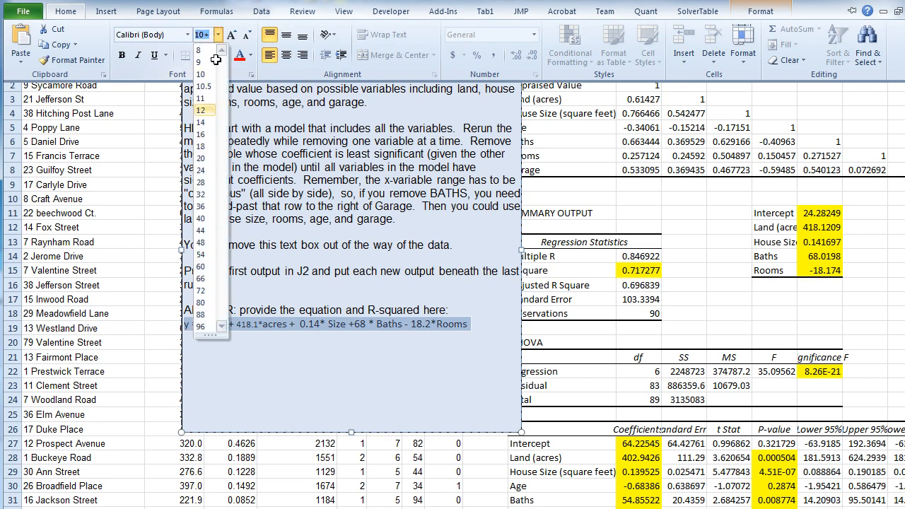
pyautogui.click(209, 113)
pyautogui.click(472, 324)
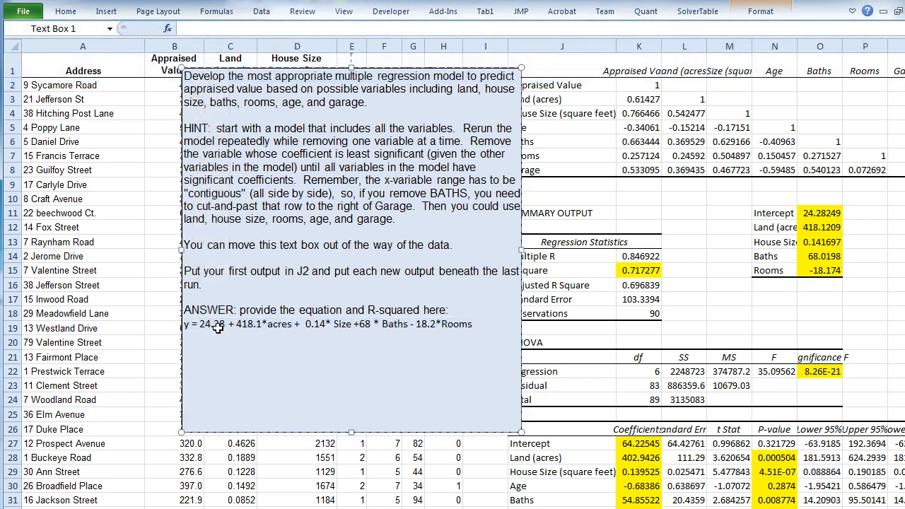
# - Using the last regression's R Square, add below the equation "The model with these four variables explains 70.9% of the variation in appraised value."
pyautogui.moveTo(902, 212); pyautogui.dragTo(902, 276)
pyautogui.click(651, 235)
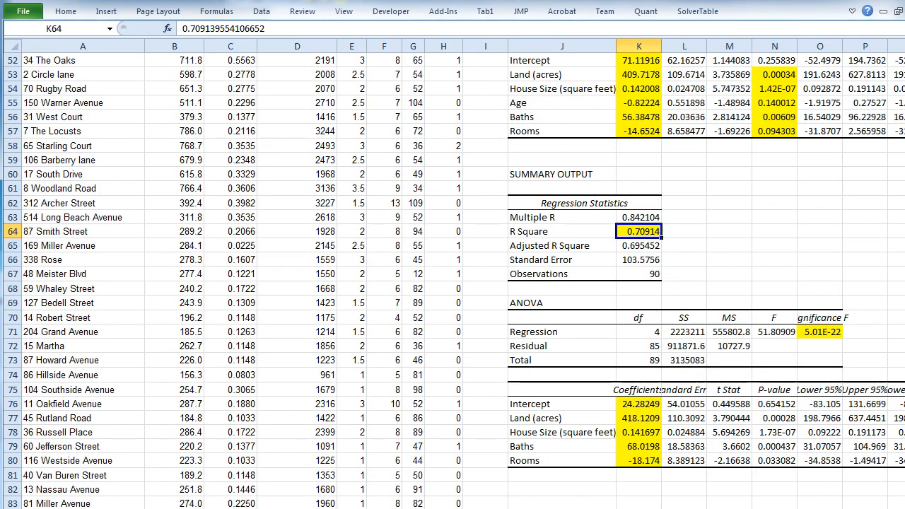
pyautogui.moveTo(902, 277); pyautogui.dragTo(902, 212)
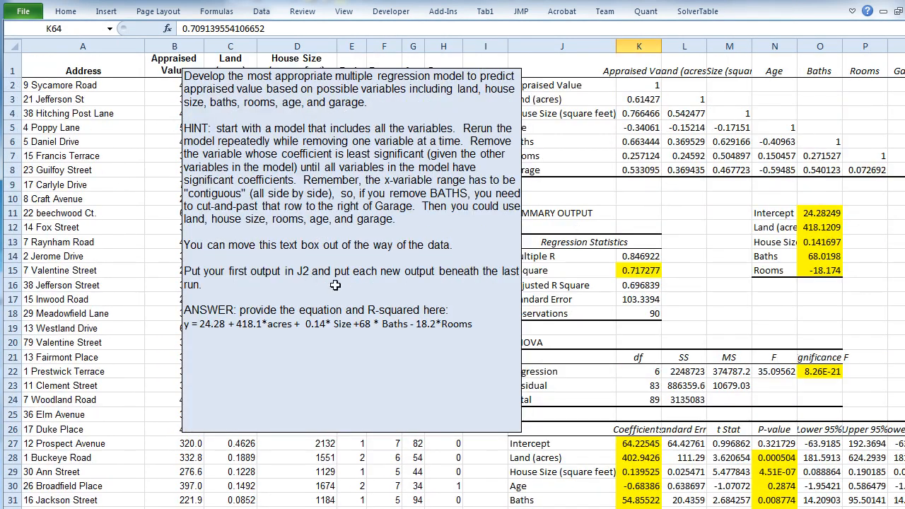
pyautogui.click(480, 323)
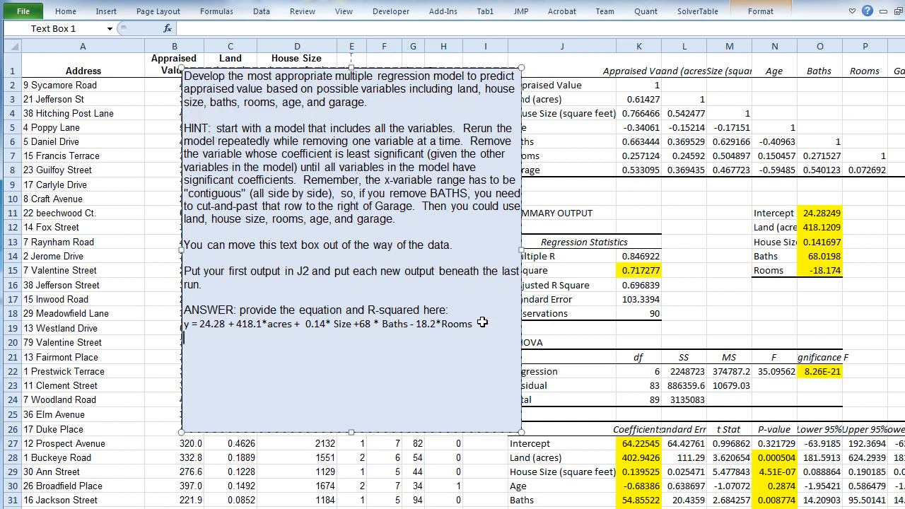
pyautogui.write('The model with these four')
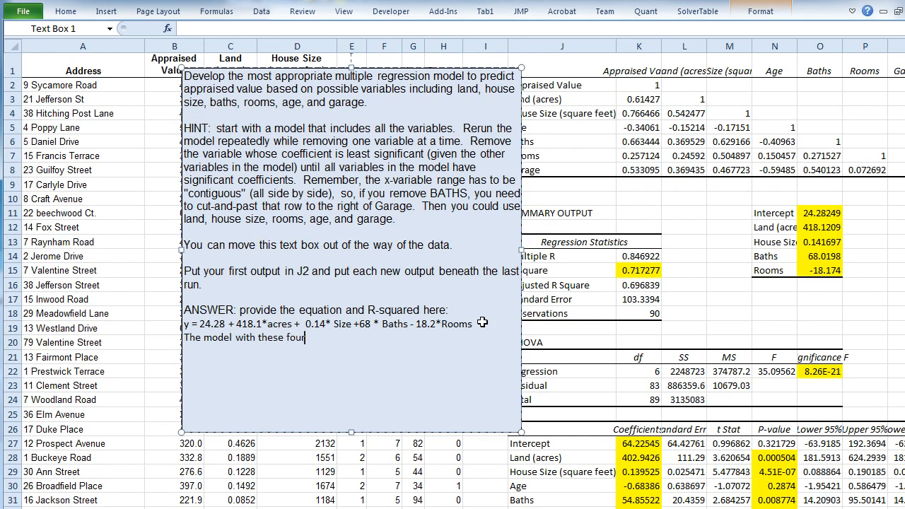
pyautogui.write(' variables explains 70.9%')
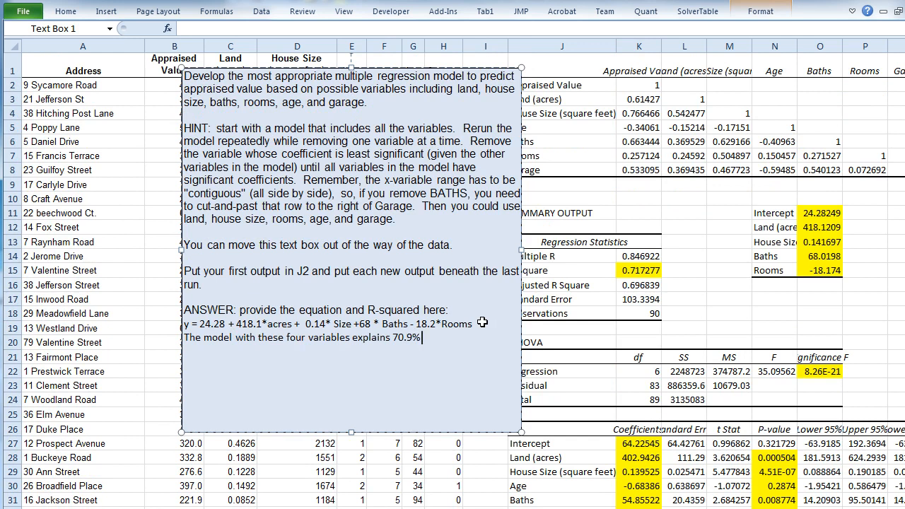
pyautogui.write(' of the variation in appr')
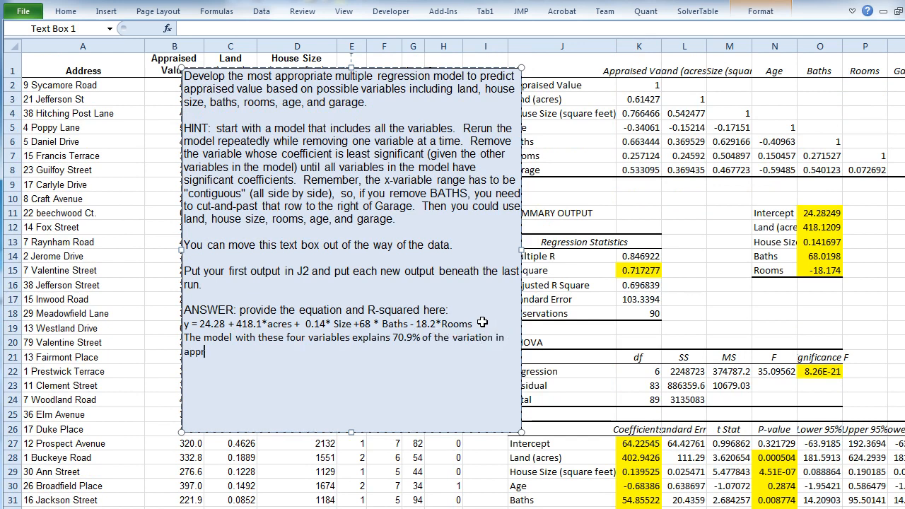
pyautogui.write('aised value.')
pyautogui.click(67, 69)
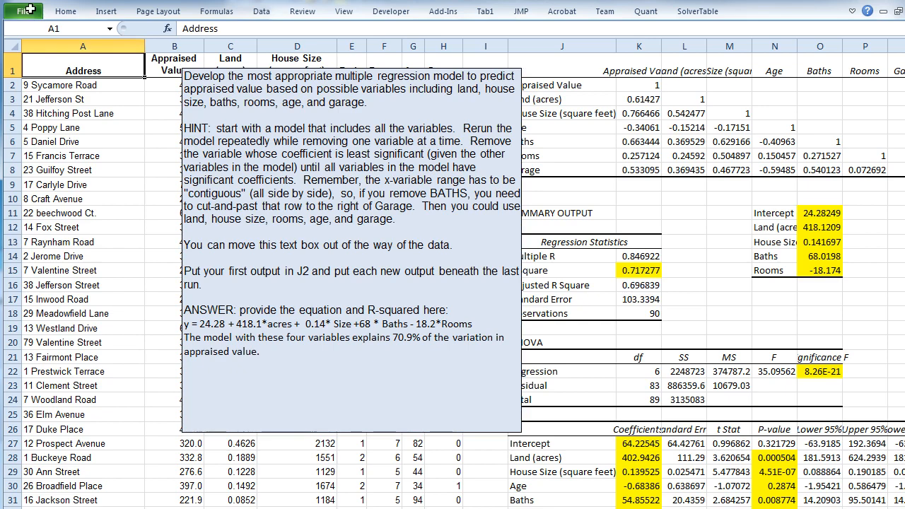